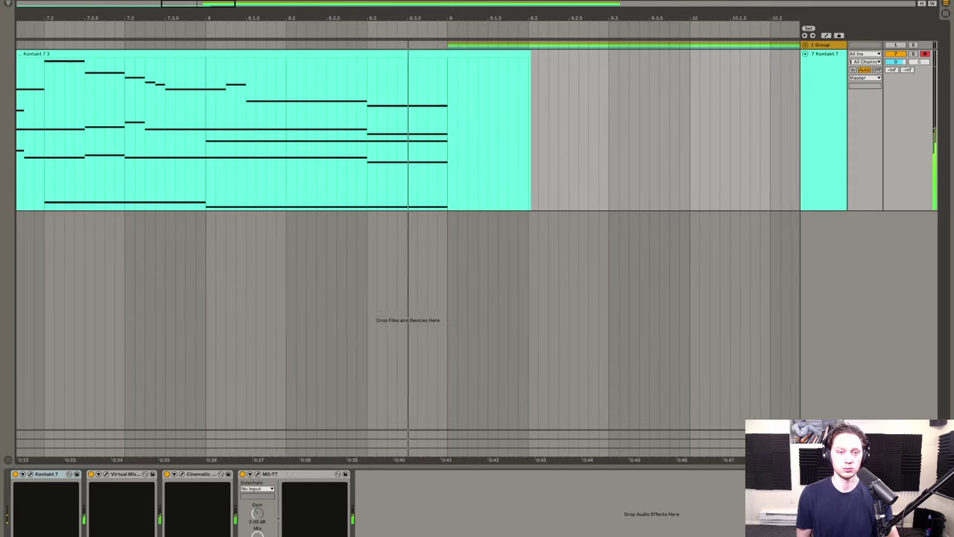
Step: Open the notes of the Kontakt 7 3 clip for editing and set the adaptive grid to Widest
key(z)
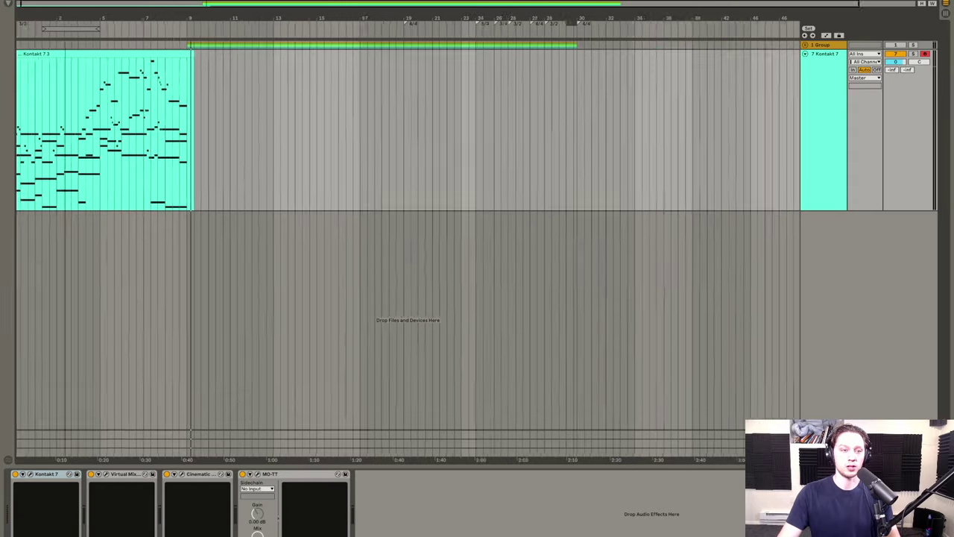
key(minus)
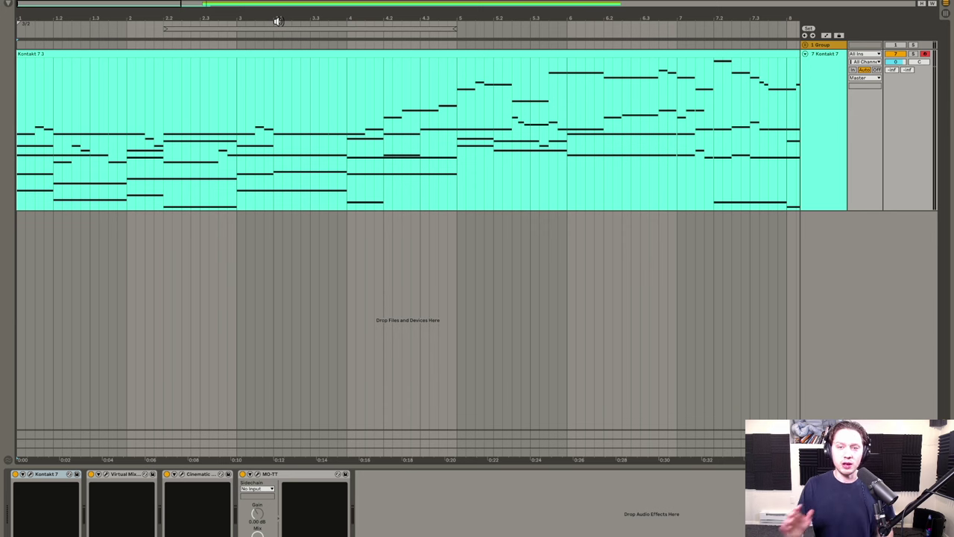
click(186, 56)
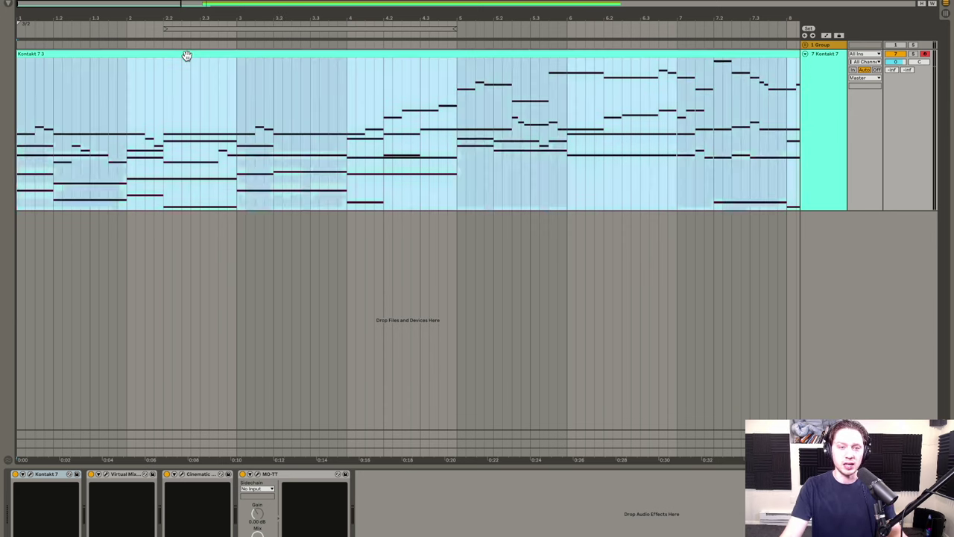
double_click(187, 56)
scroll(211, 89, down, 3)
right_click(212, 89)
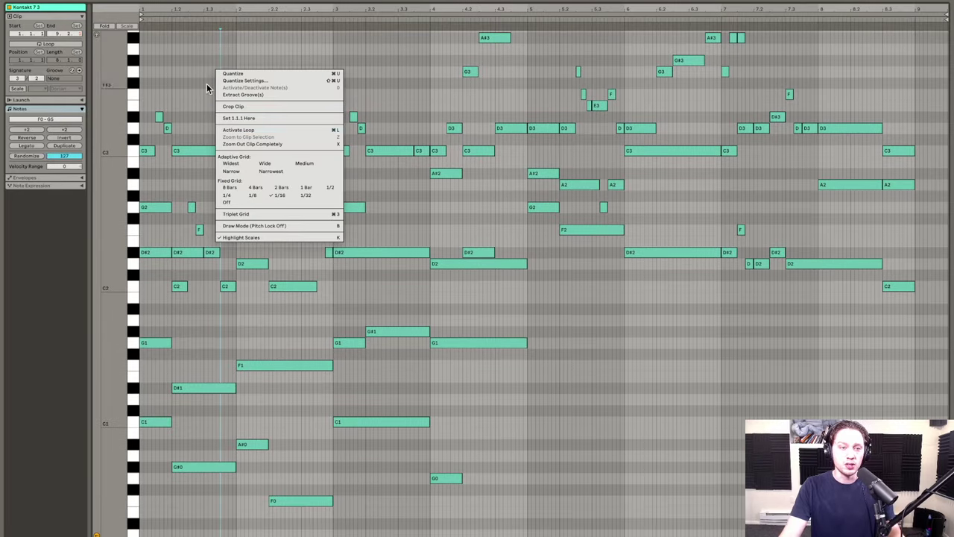
click(227, 162)
drag(135, 204, 133, 205)
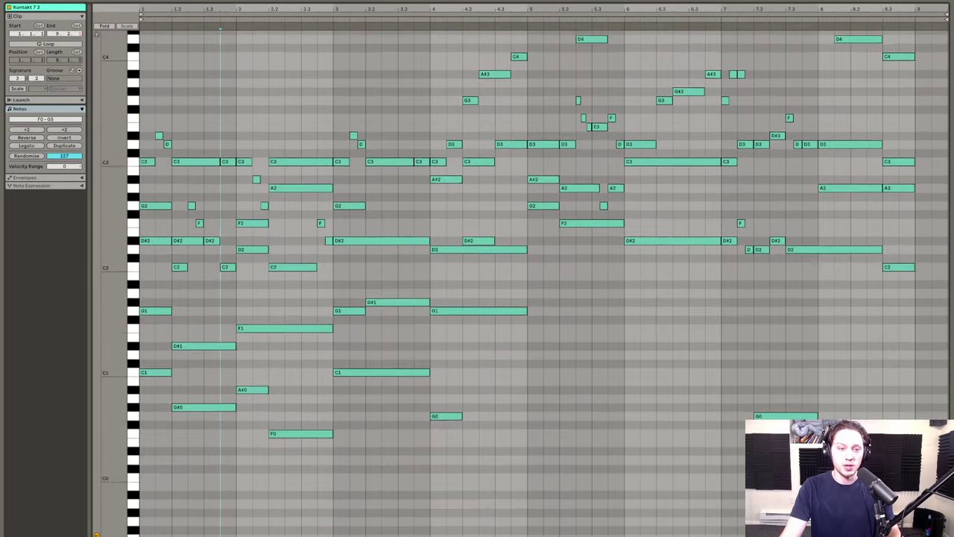
Step: Examine the clip's notes from the low bass up to the high melody, focusing on the opening bars
scroll(191, 128, up, 5)
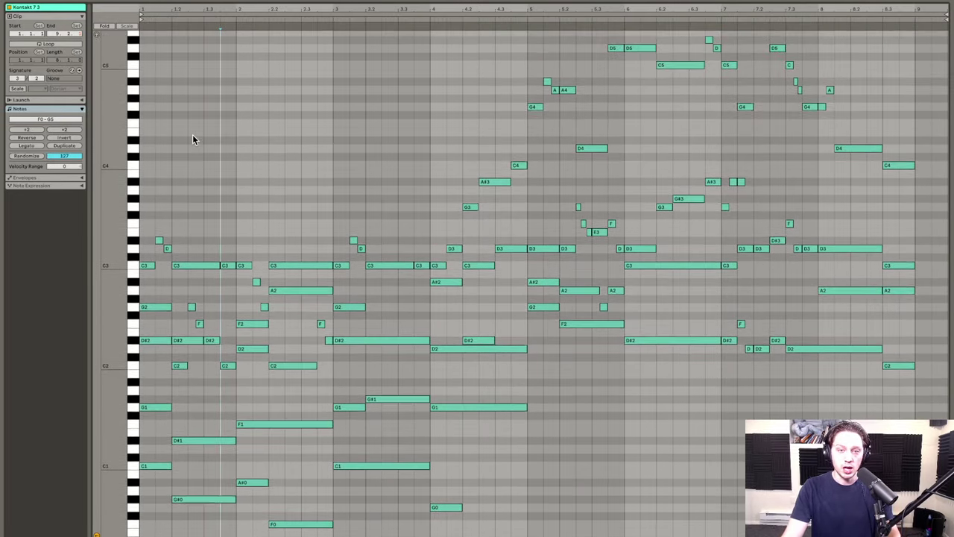
scroll(193, 140, down, 1)
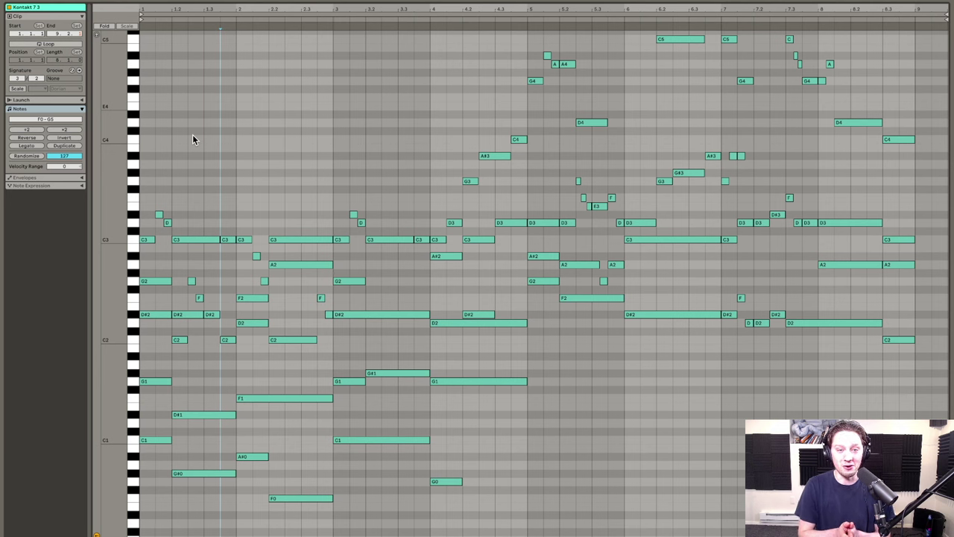
scroll(192, 134, up, 3)
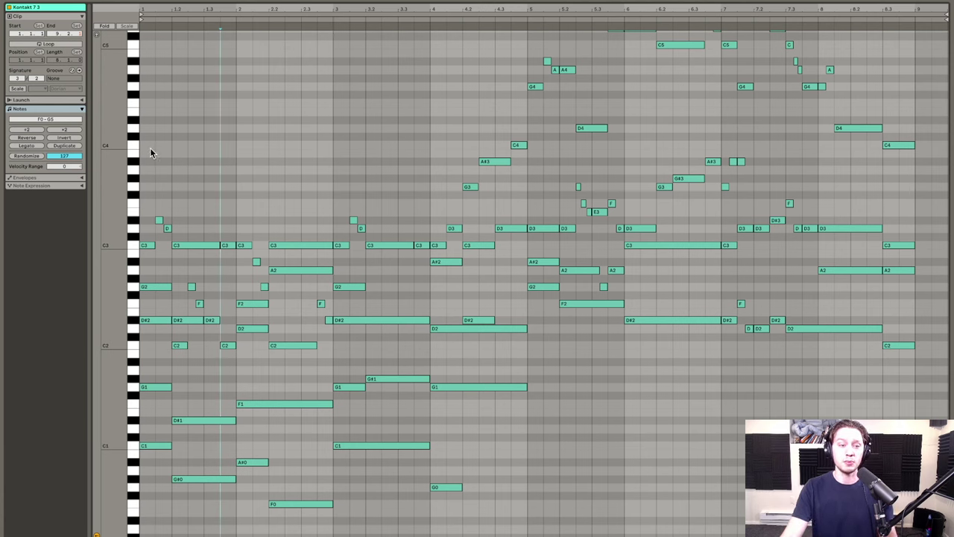
drag(171, 6, 171, 52)
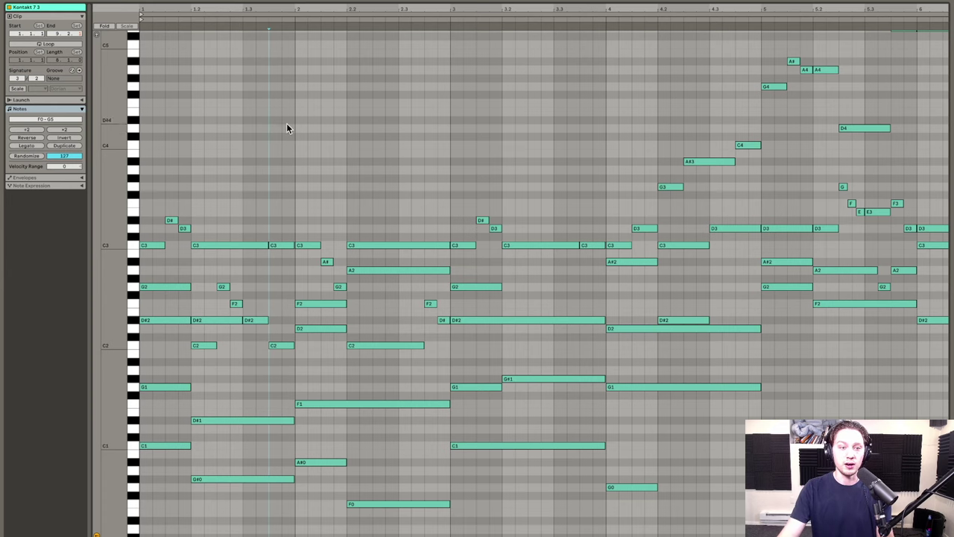
scroll(287, 127, down, 2)
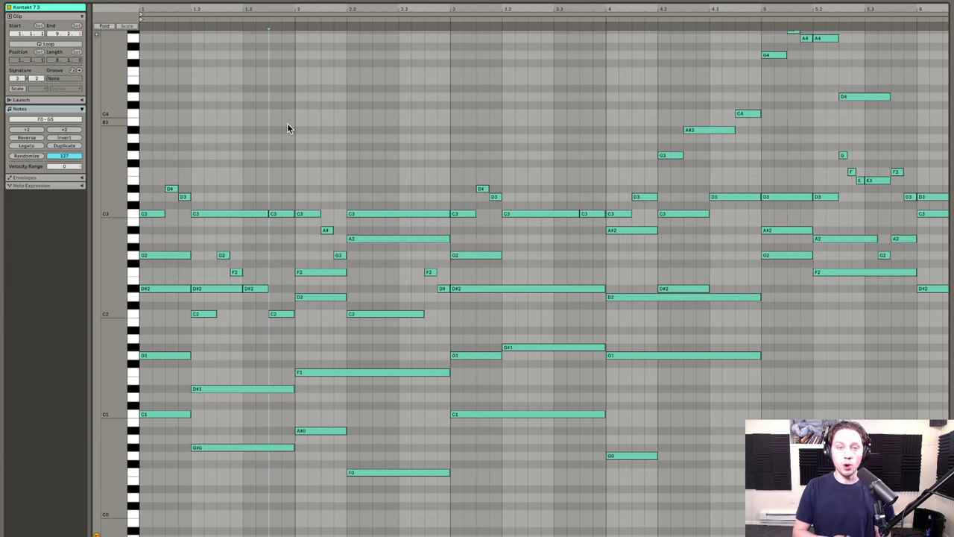
click(219, 90)
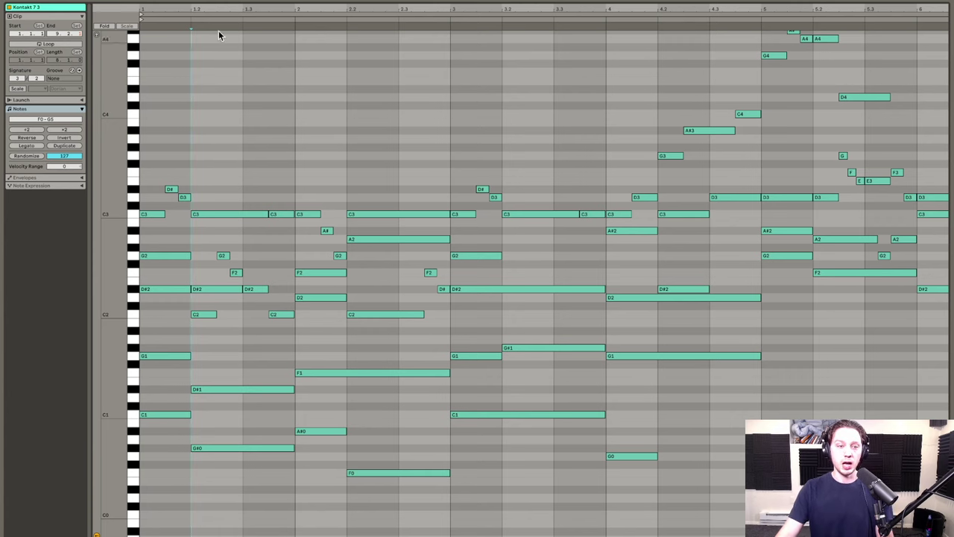
drag(230, 8, 228, 37)
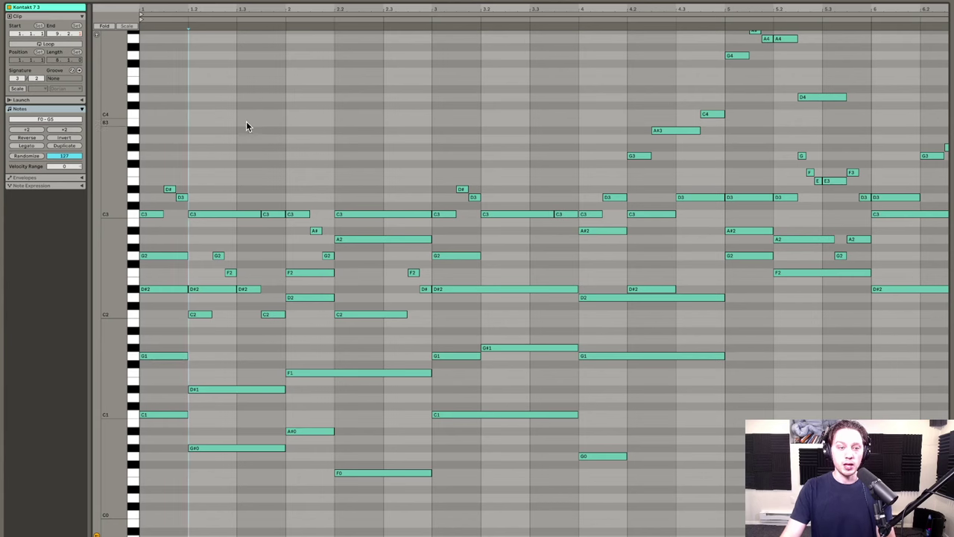
scroll(363, 149, up, 2)
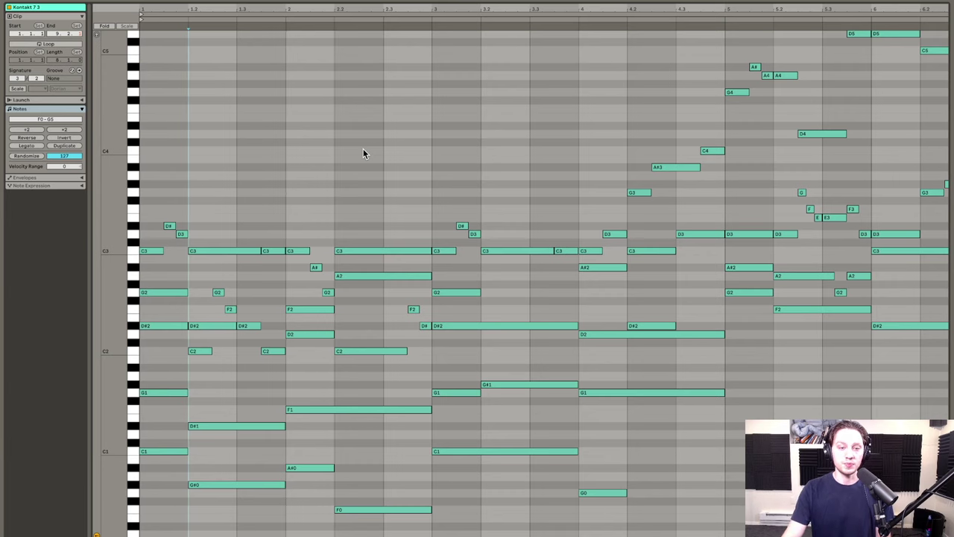
scroll(365, 149, down, 1)
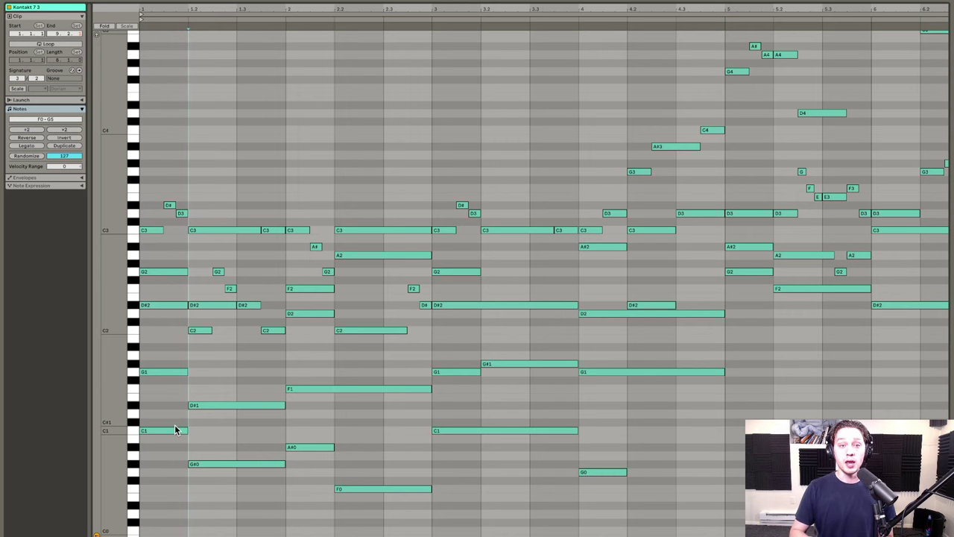
Step: Highlight each of the four opening chords in turn, and all notes of bars 1 and 2 together
drag(152, 179, 158, 461)
drag(213, 191, 260, 504)
drag(291, 223, 309, 450)
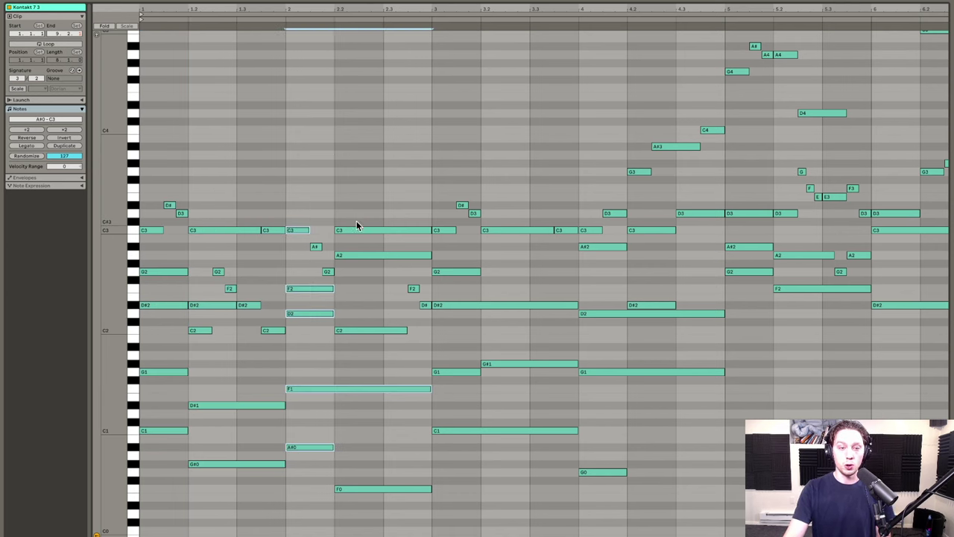
drag(356, 220, 380, 501)
drag(160, 160, 420, 534)
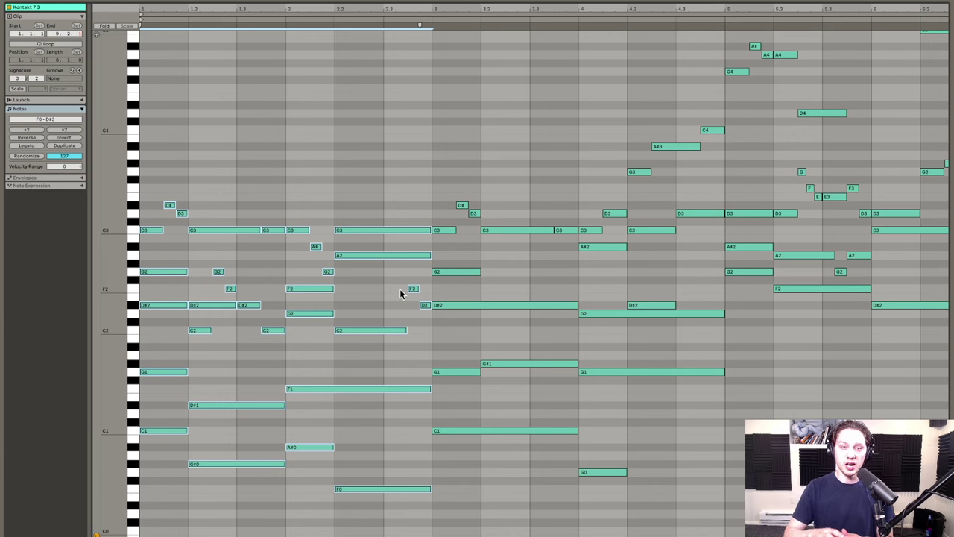
click(263, 168)
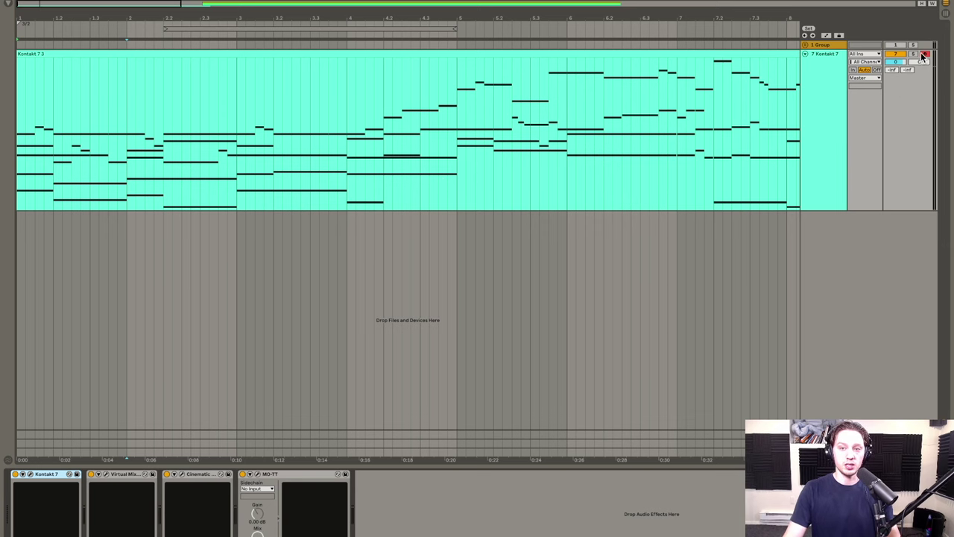
Step: Reopen the clip's notes at the opening bars and highlight the G#0 bass note of the second chord
double_click(394, 55)
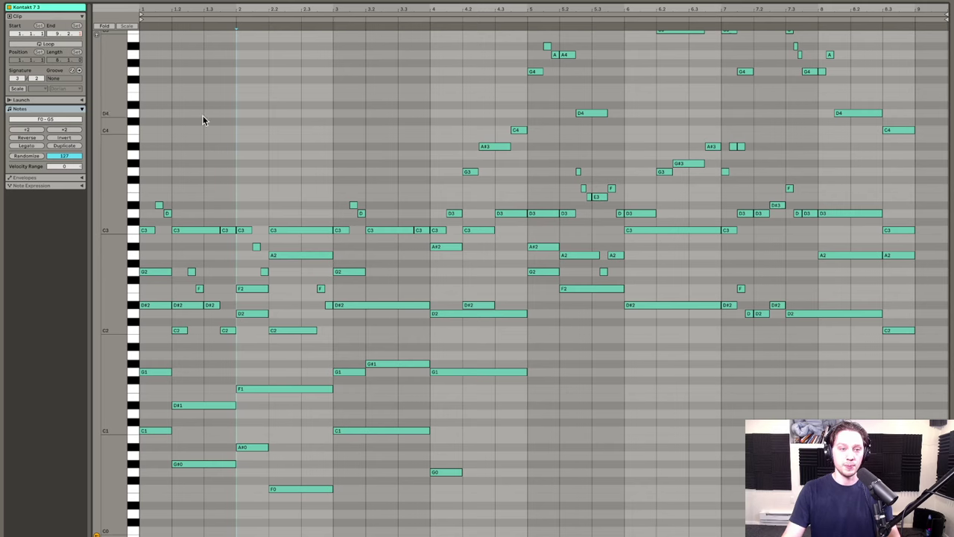
drag(152, 6, 220, 60)
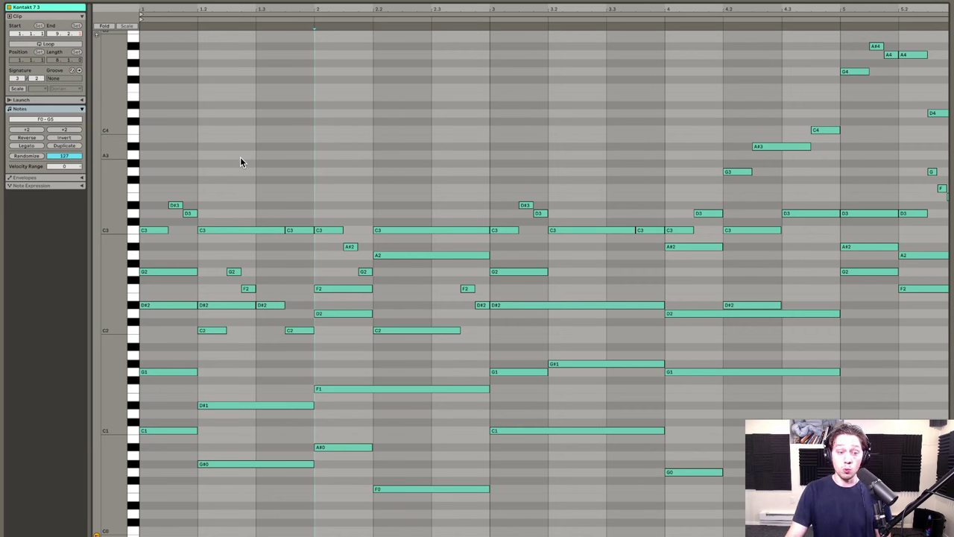
click(217, 463)
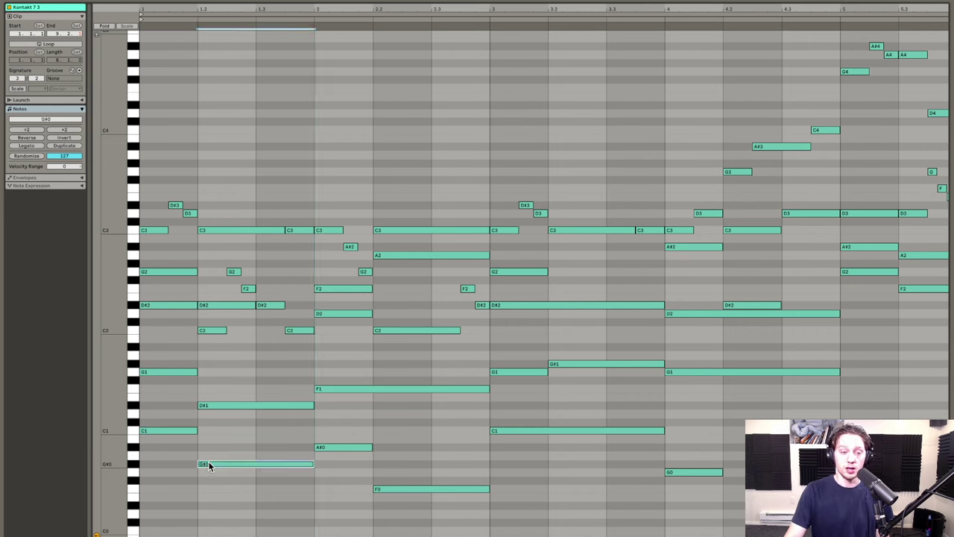
click(211, 464)
click(210, 463)
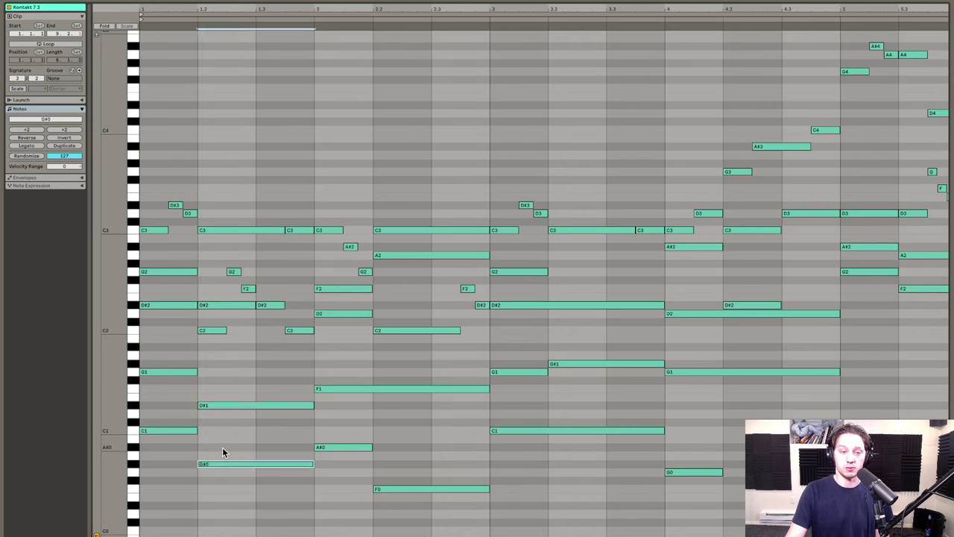
click(227, 439)
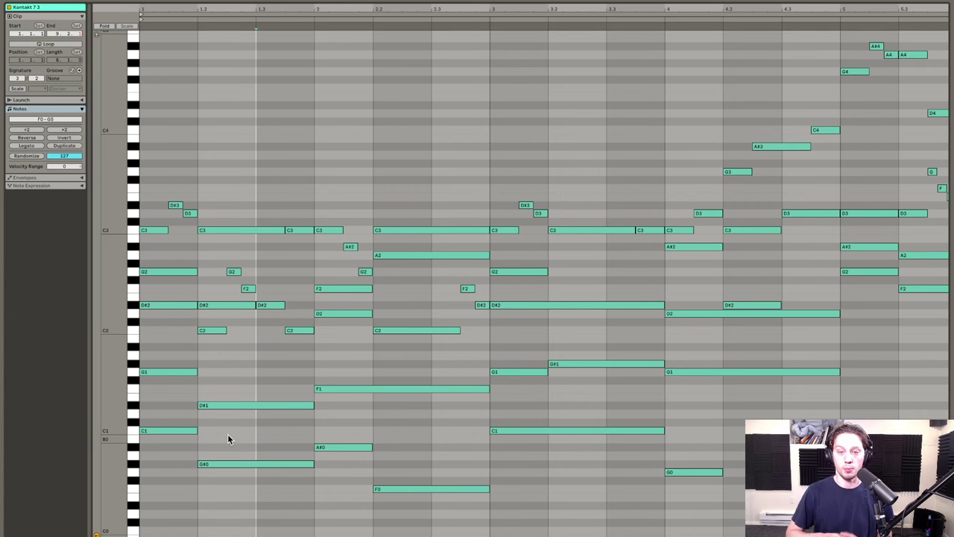
click(241, 464)
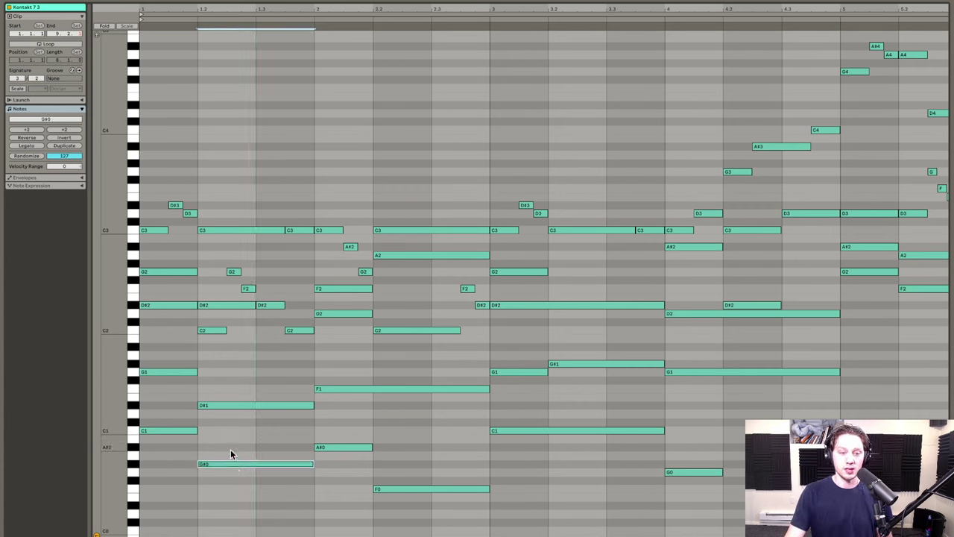
click(293, 249)
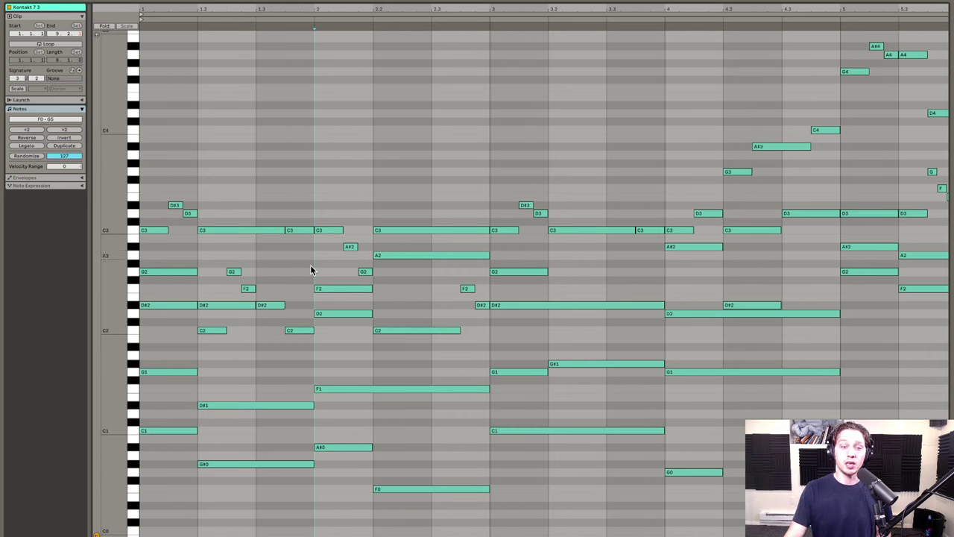
click(244, 463)
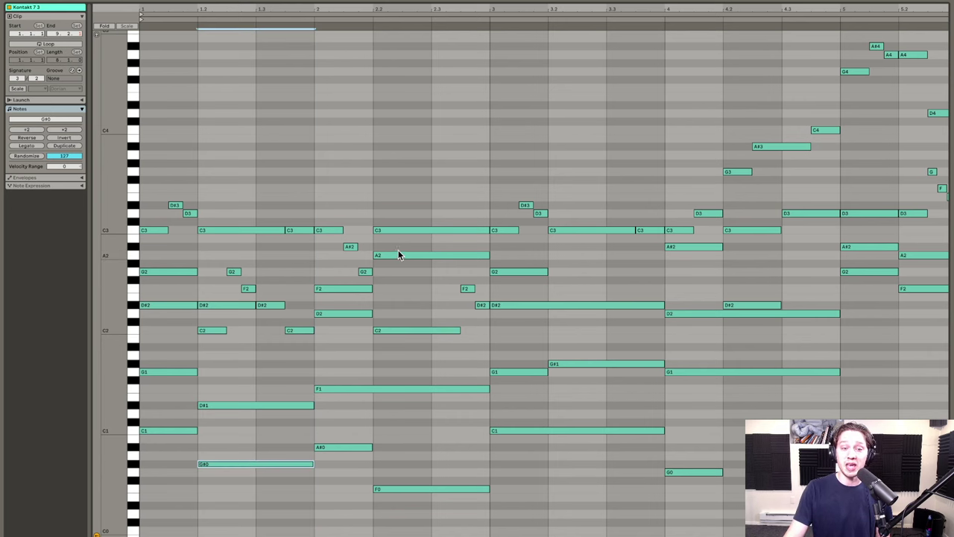
Step: Try the fourth chord's A2 note a semitone lower at G#2, and return it to A2
click(398, 253)
click(398, 281)
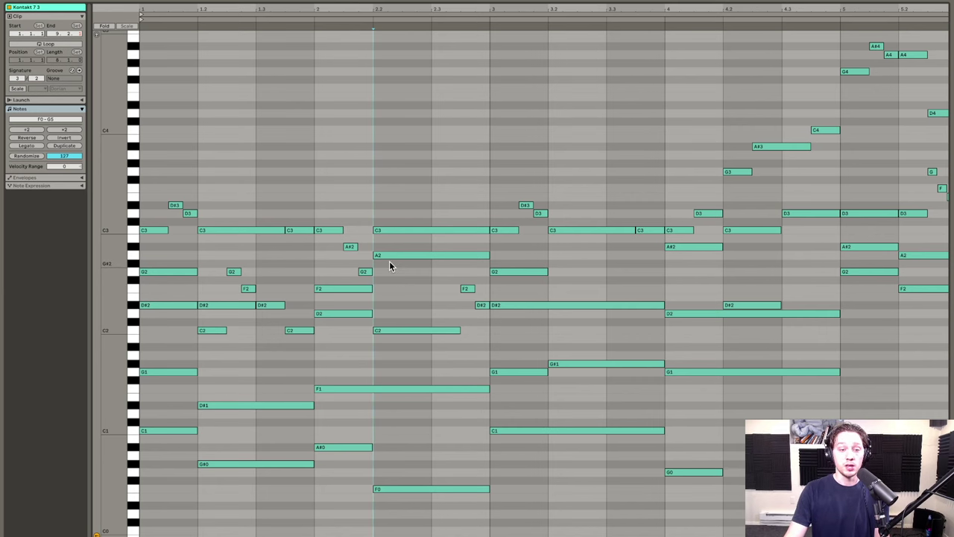
drag(393, 257, 393, 261)
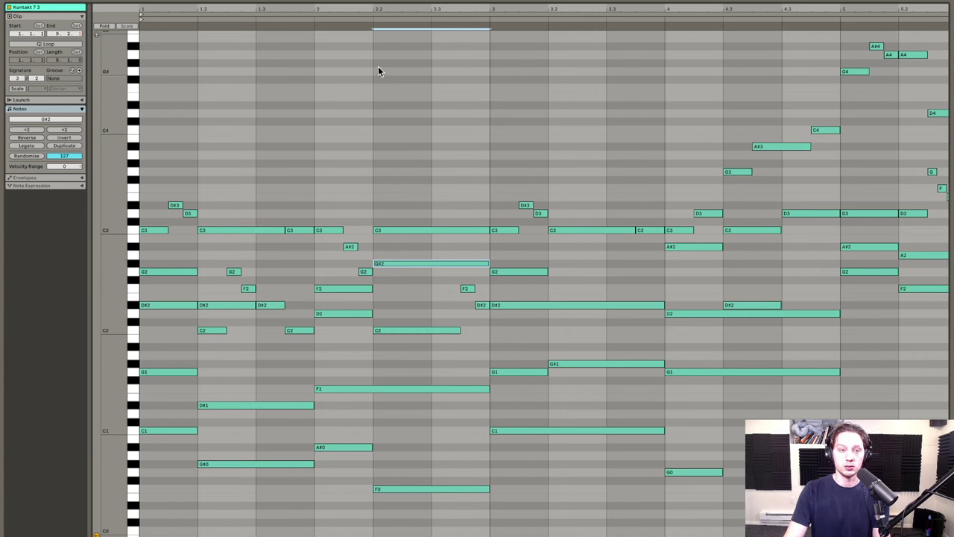
key(space)
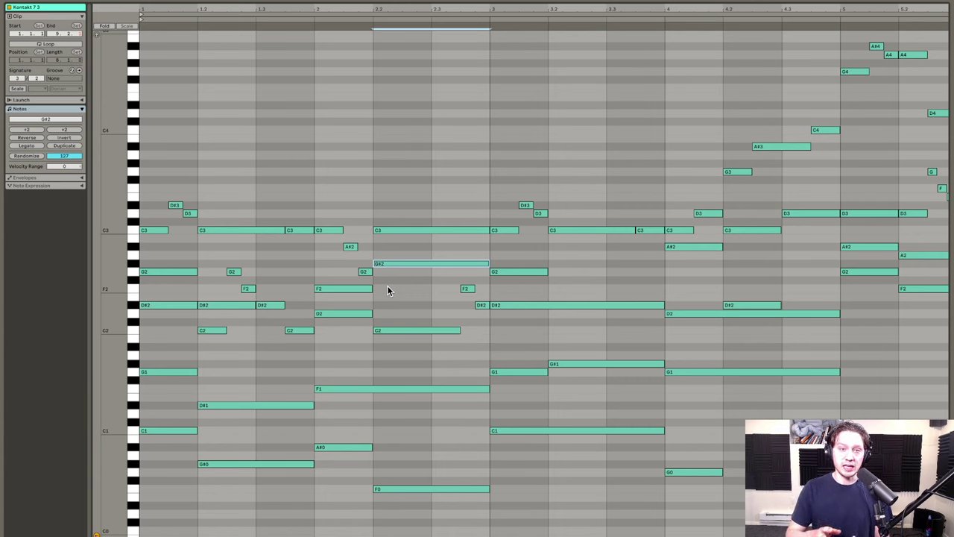
key(Up)
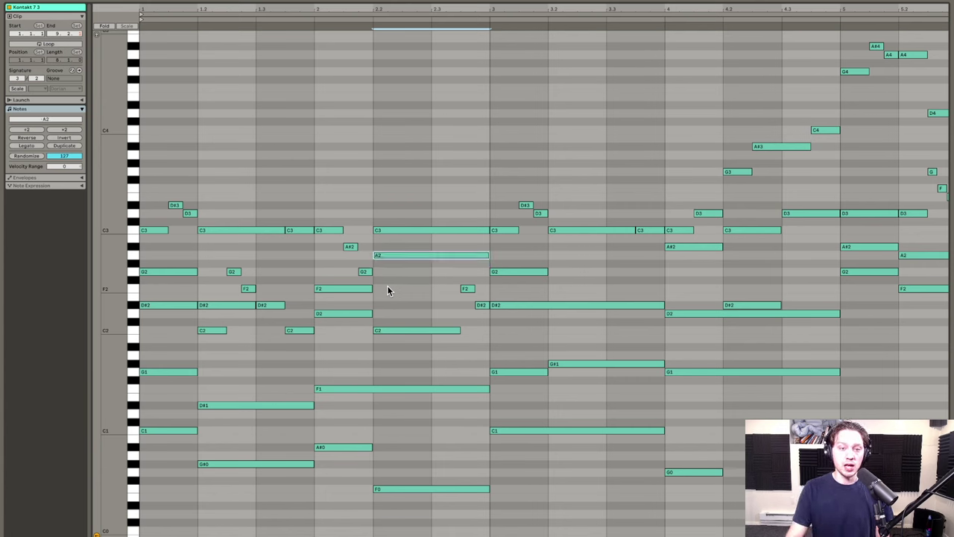
click(387, 286)
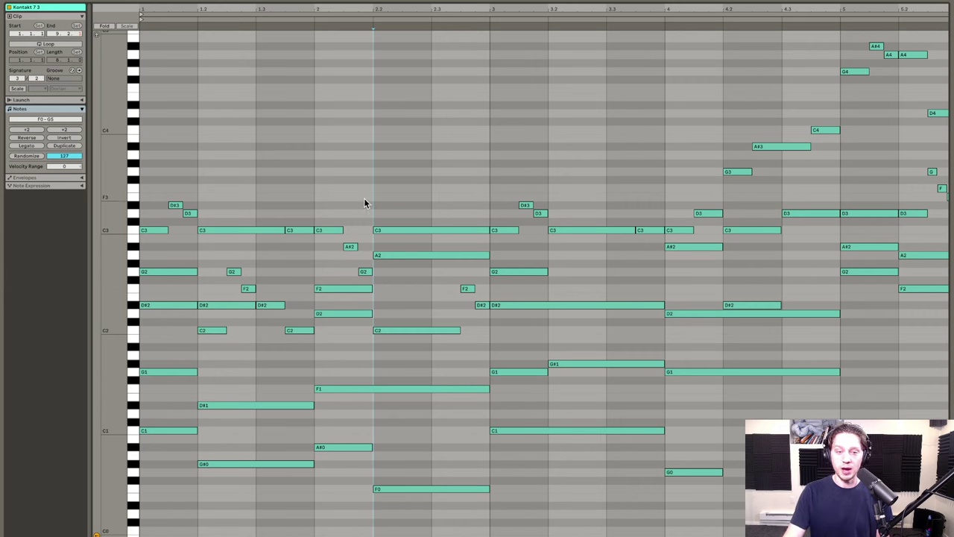
Step: Highlight the complete two-bar opening progression, followed by its four chords one at a time
click(337, 164)
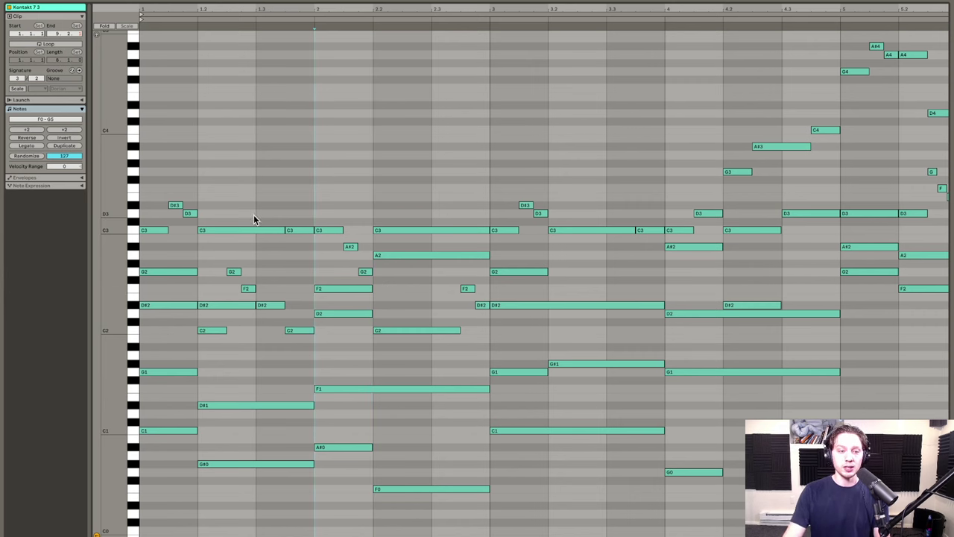
mouse_move(155, 177)
mouse_down()
mouse_move(253, 387)
mouse_move(400, 498)
mouse_move(430, 503)
mouse_up()
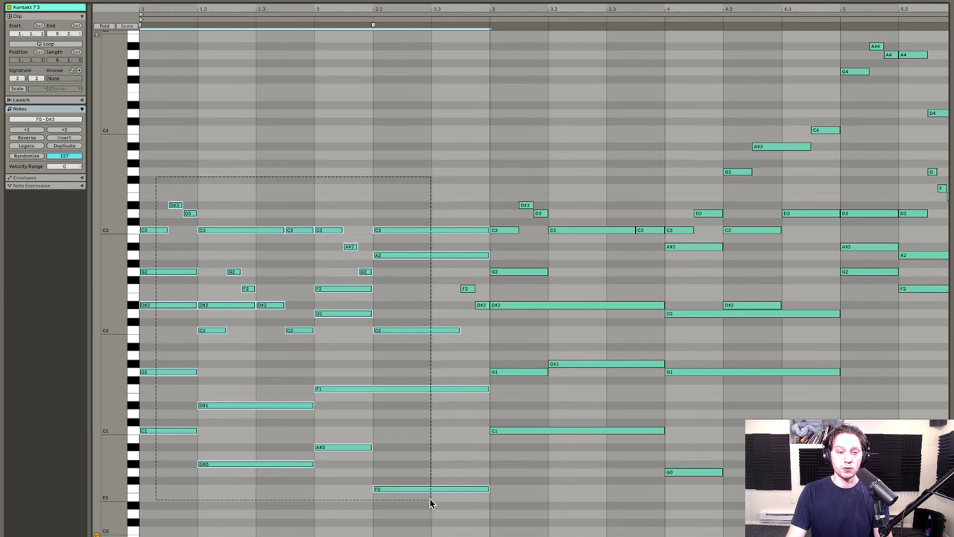
drag(152, 182, 193, 464)
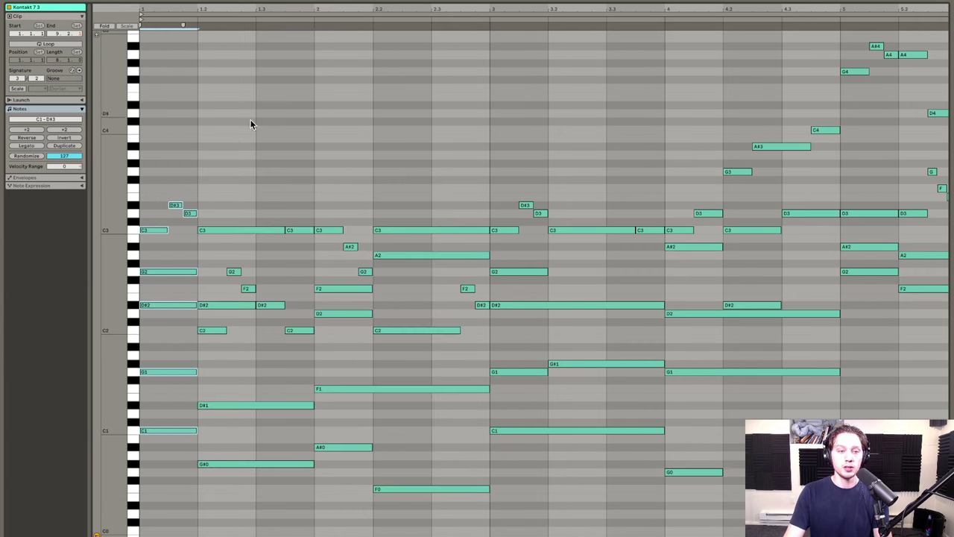
drag(235, 145, 272, 515)
drag(316, 202, 364, 440)
drag(398, 184, 424, 536)
click(420, 439)
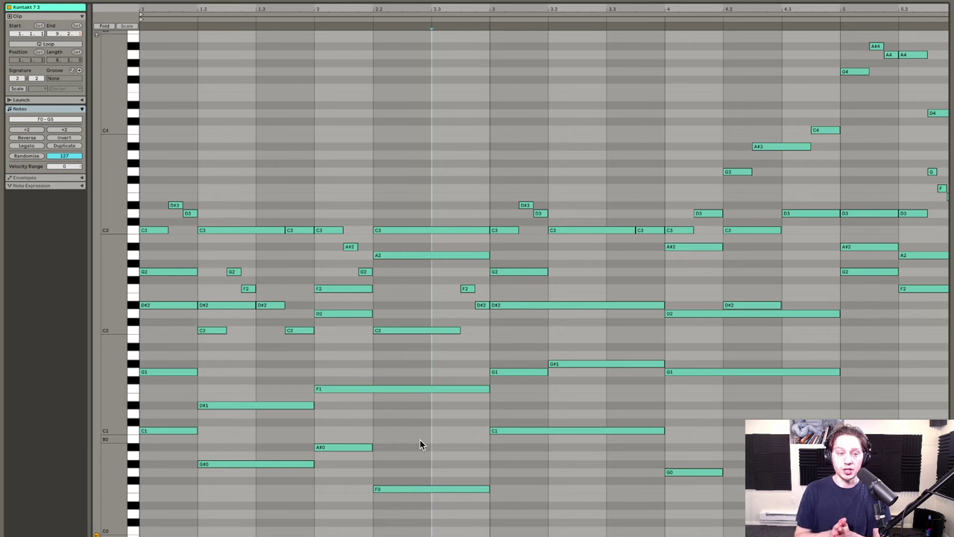
Step: Highlight the melody of the first two bars and try its two C3 notes over the second chord at C4 and B3
drag(151, 173, 390, 247)
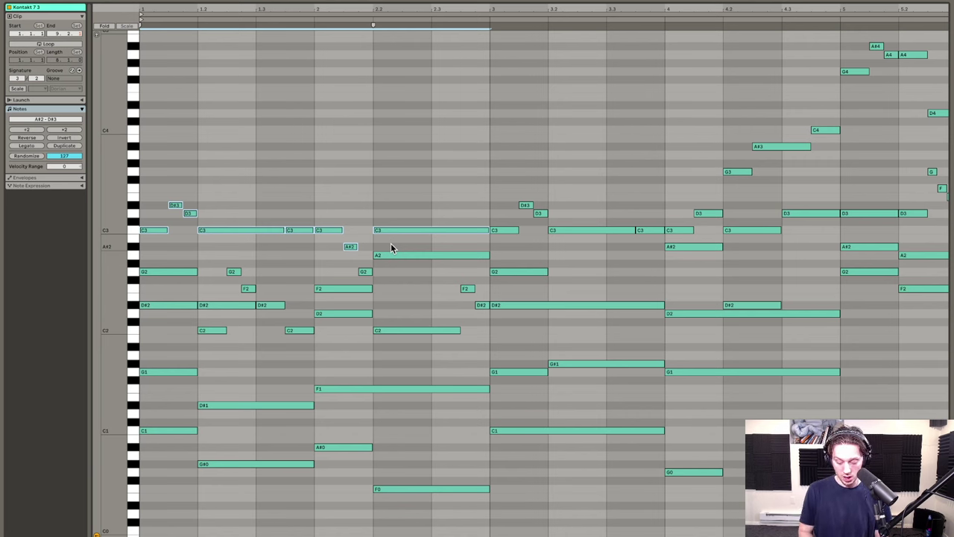
click(245, 232)
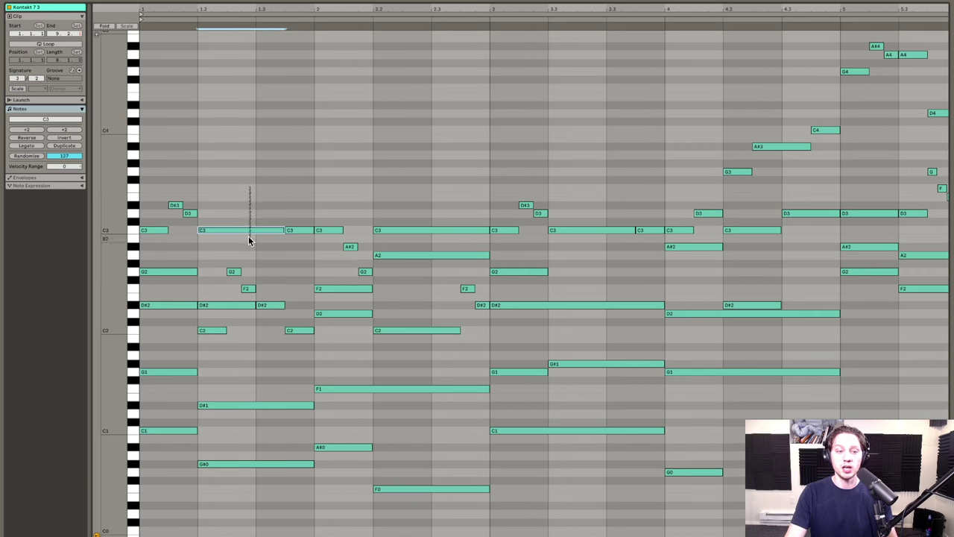
key(shift+Up)
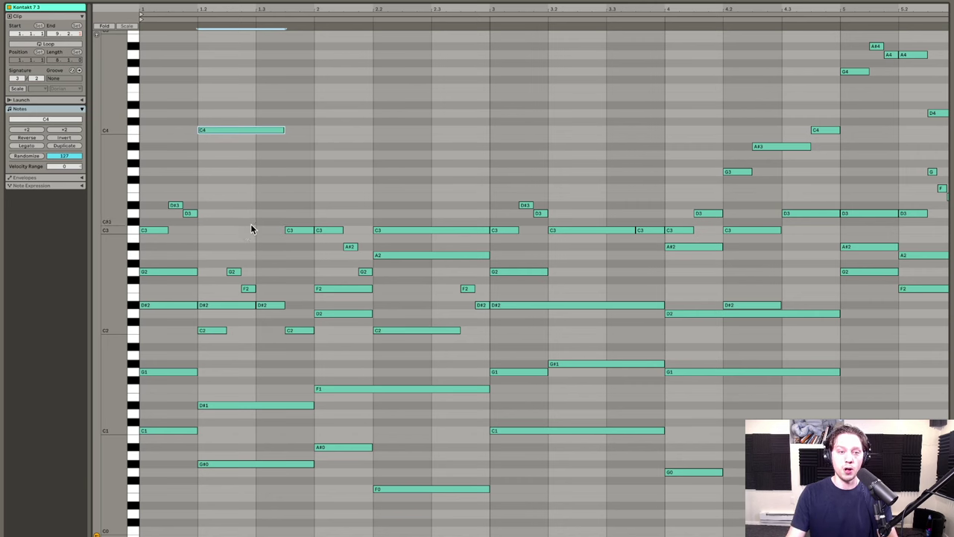
click(291, 231)
drag(291, 235, 295, 143)
drag(316, 219, 393, 241)
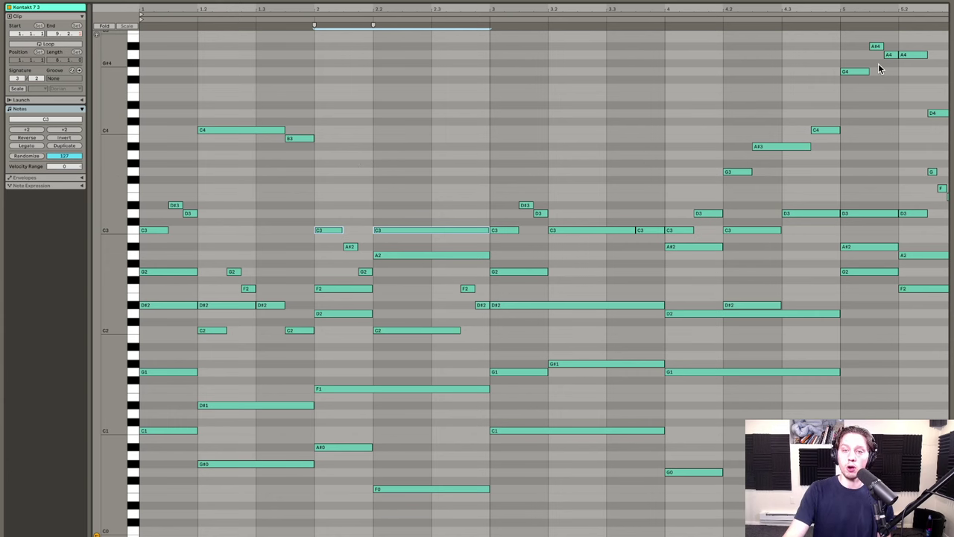
Step: Return the two raised melody notes over the second chord to C3
click(236, 200)
click(225, 130)
key(shift+Down)
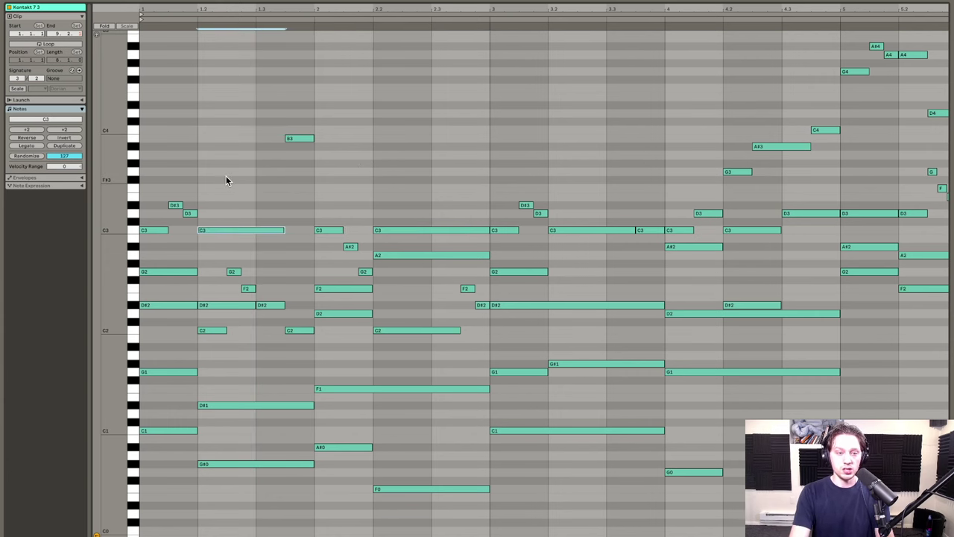
drag(305, 105, 293, 176)
key(shift+Down)
key(Up)
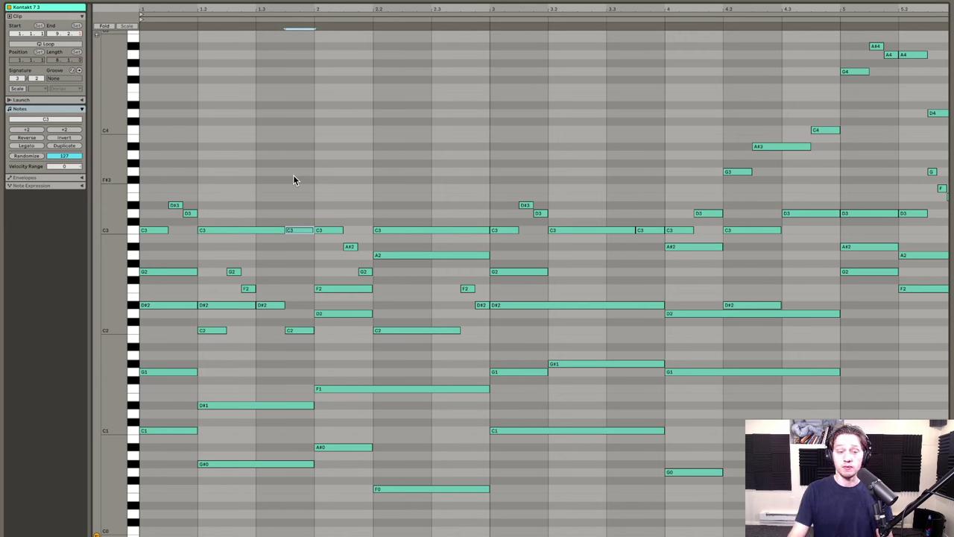
Step: Highlight the low notes under each of the four opening chords in turn, and all of these bass notes together
drag(170, 362, 175, 441)
drag(228, 385, 279, 489)
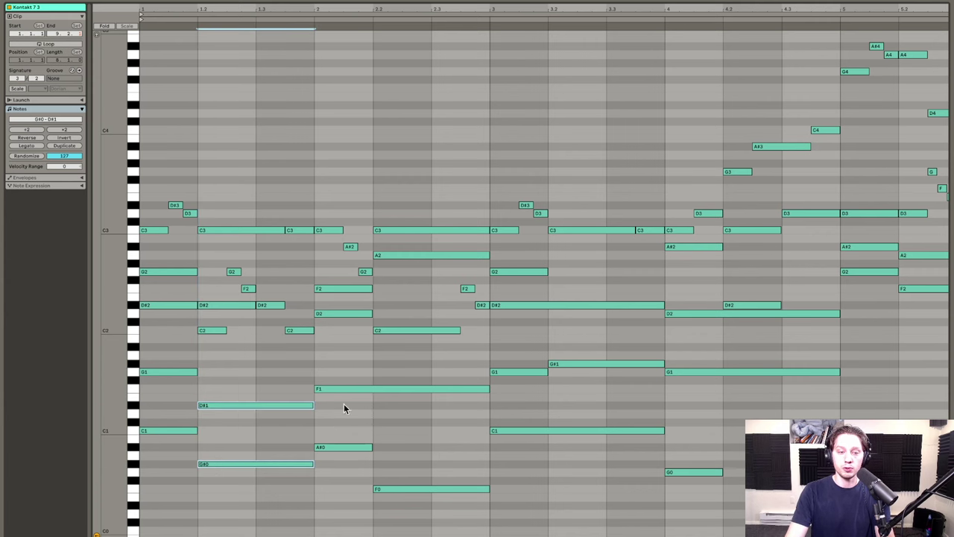
click(344, 403)
drag(354, 405, 374, 443)
click(414, 372)
drag(414, 372, 411, 485)
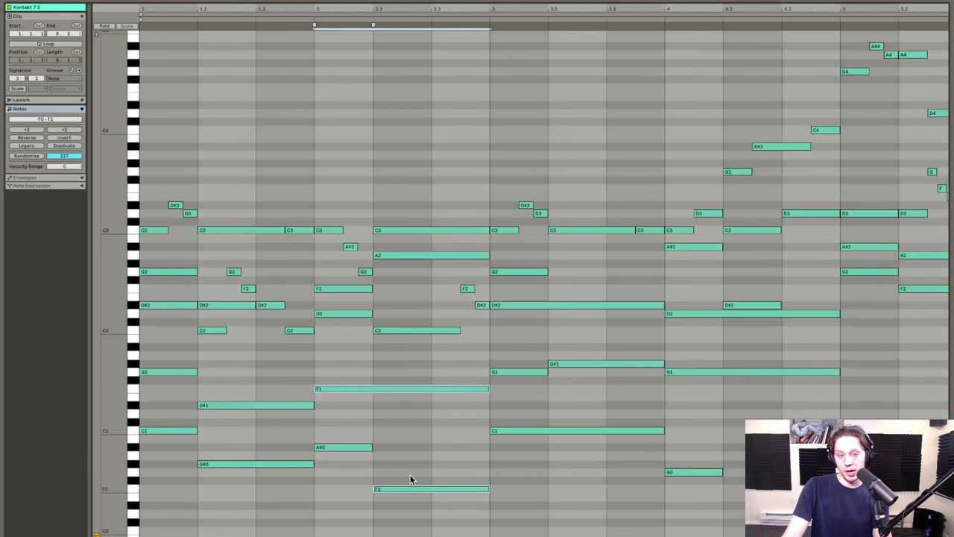
click(385, 344)
drag(152, 355, 433, 525)
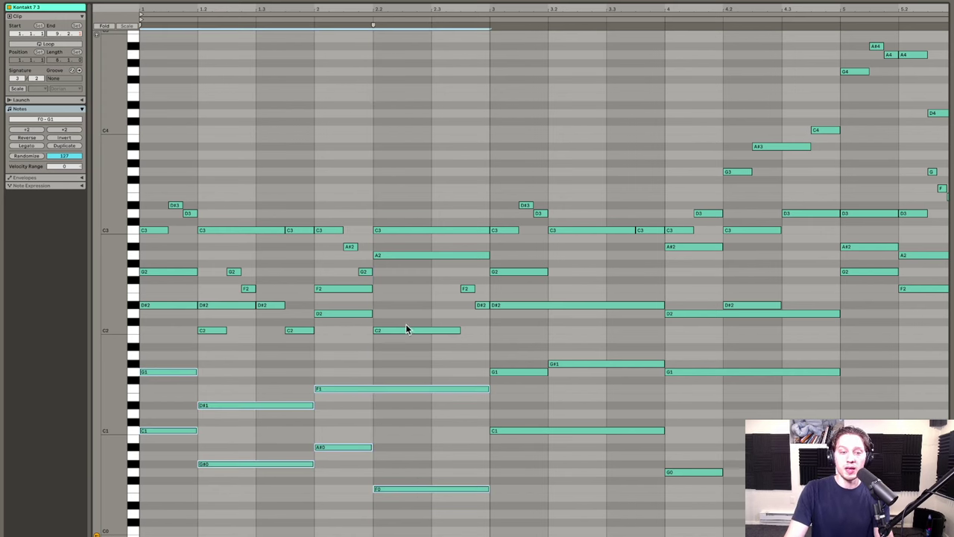
click(384, 343)
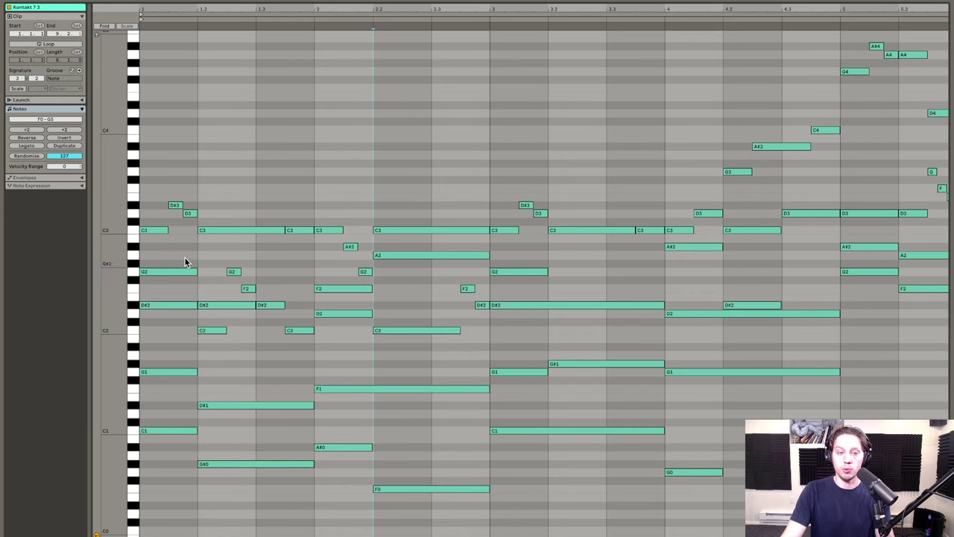
Step: Deactivate the notes below the melody in bars 1 and 2, keep the melody's A#2 and G2 active, and play the melody
drag(176, 246, 489, 536)
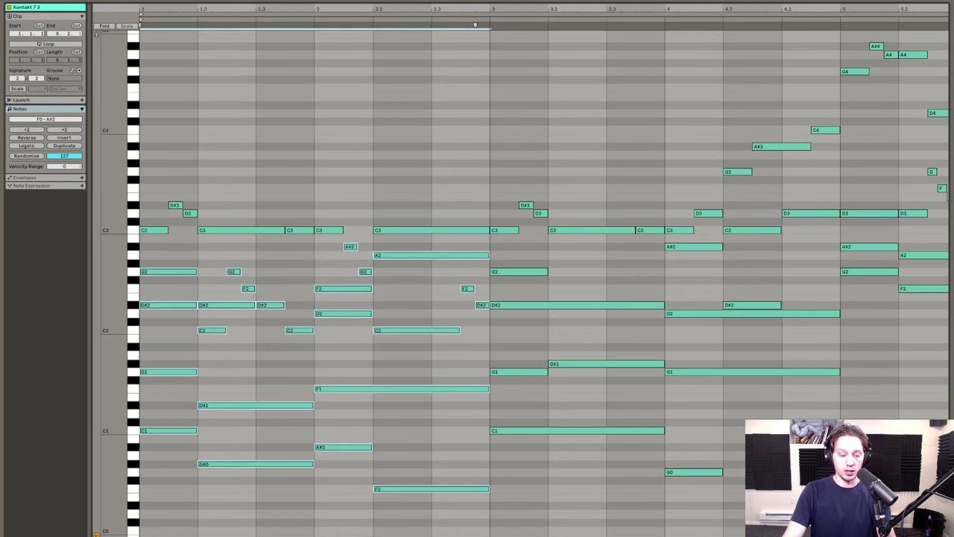
click(350, 246)
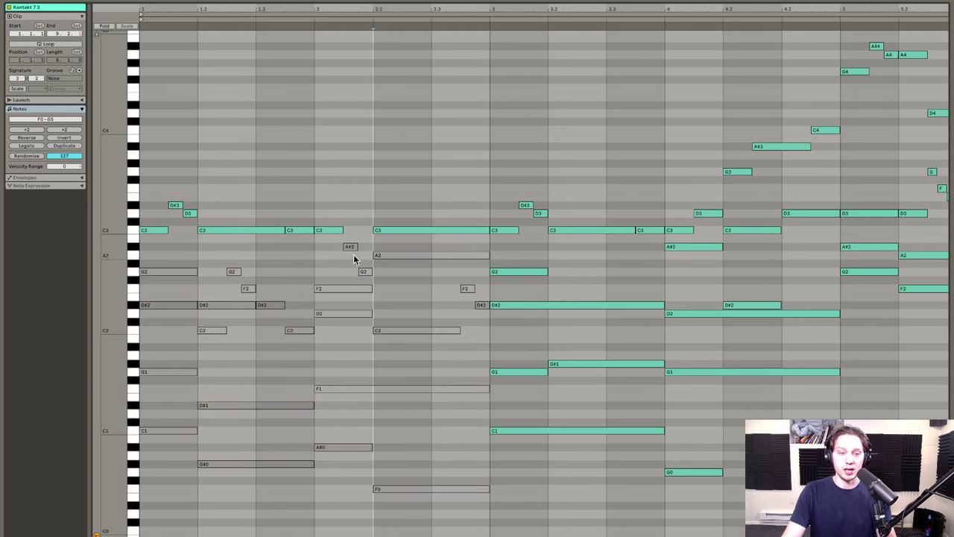
shift+click(362, 270)
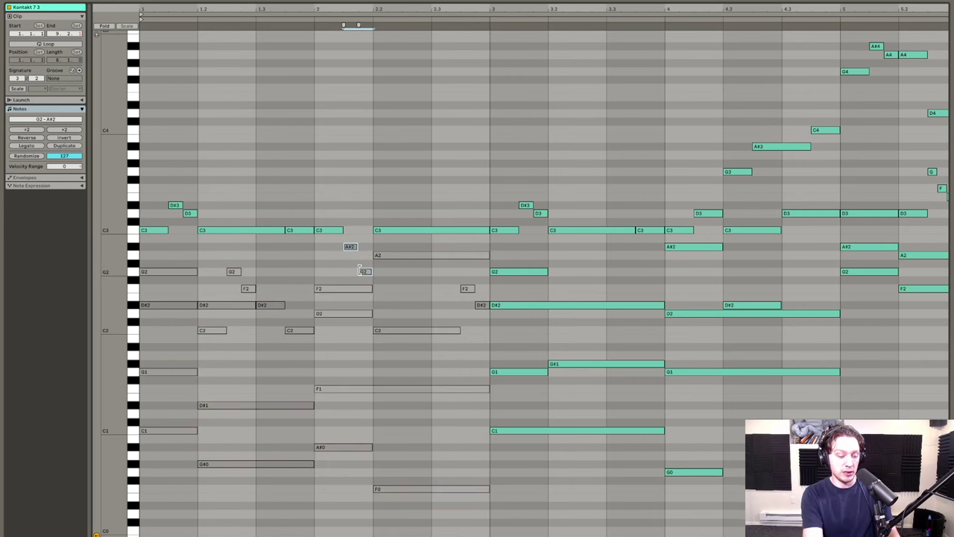
key(0)
click(384, 191)
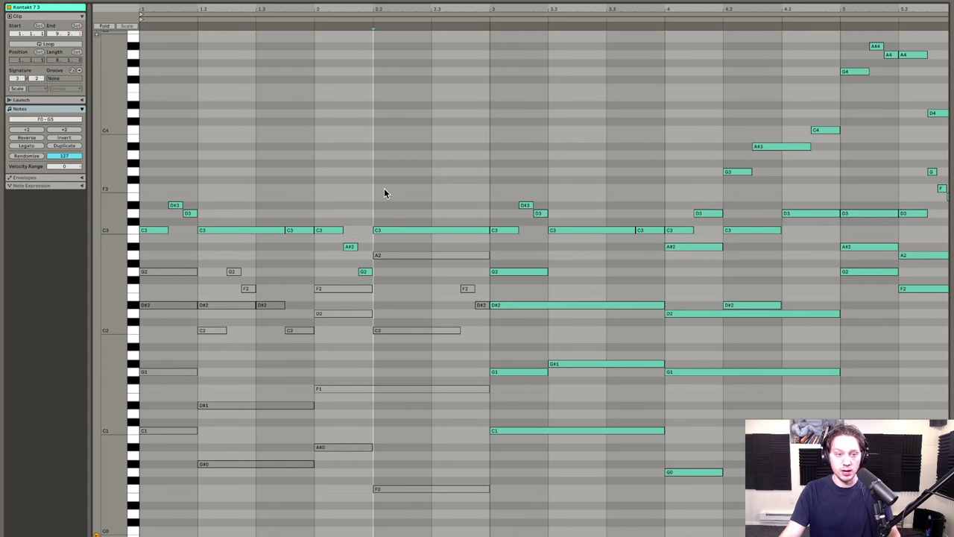
key(space)
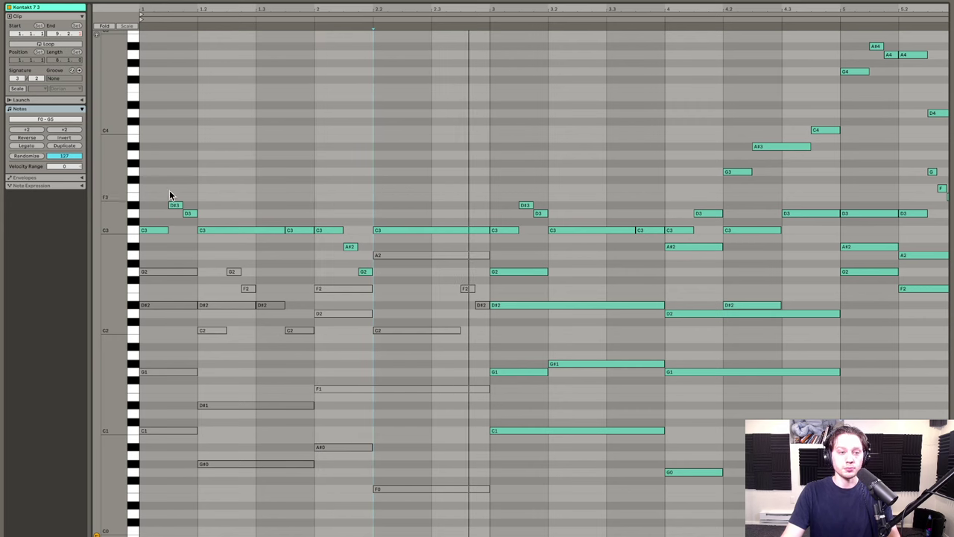
Step: Highlight the melody of the first two bars and its opening three notes, and set the fixed grid to 1/8
drag(156, 187, 377, 271)
click(399, 278)
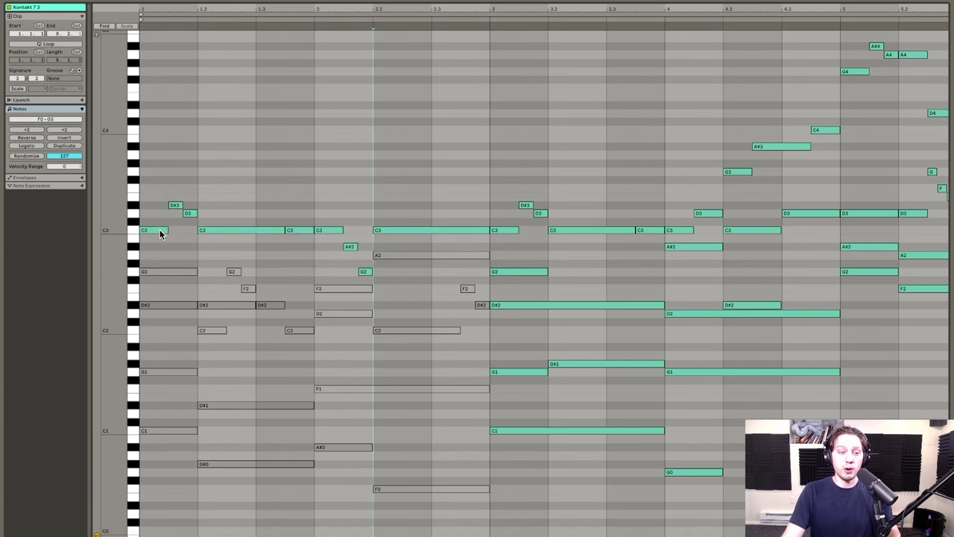
drag(147, 195, 184, 240)
right_click(184, 239)
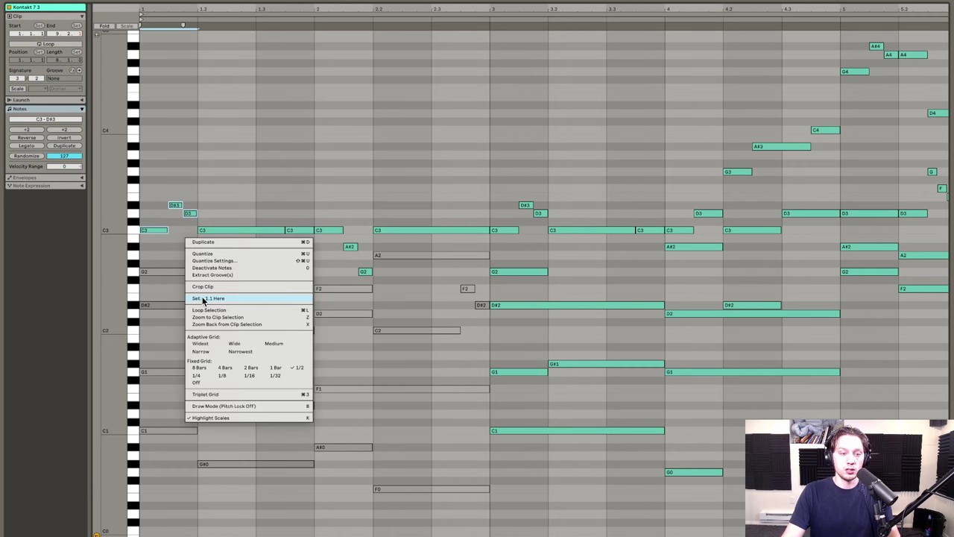
click(226, 376)
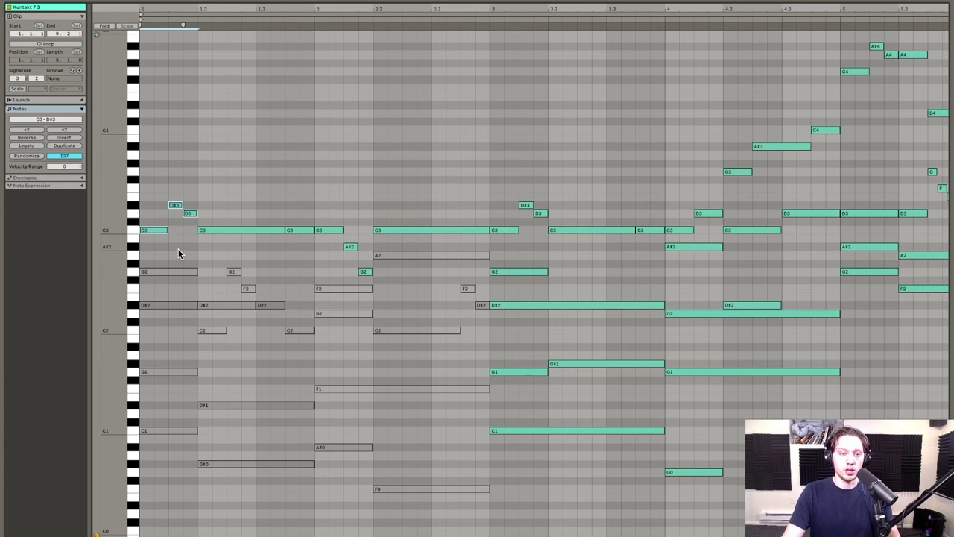
right_click(179, 249)
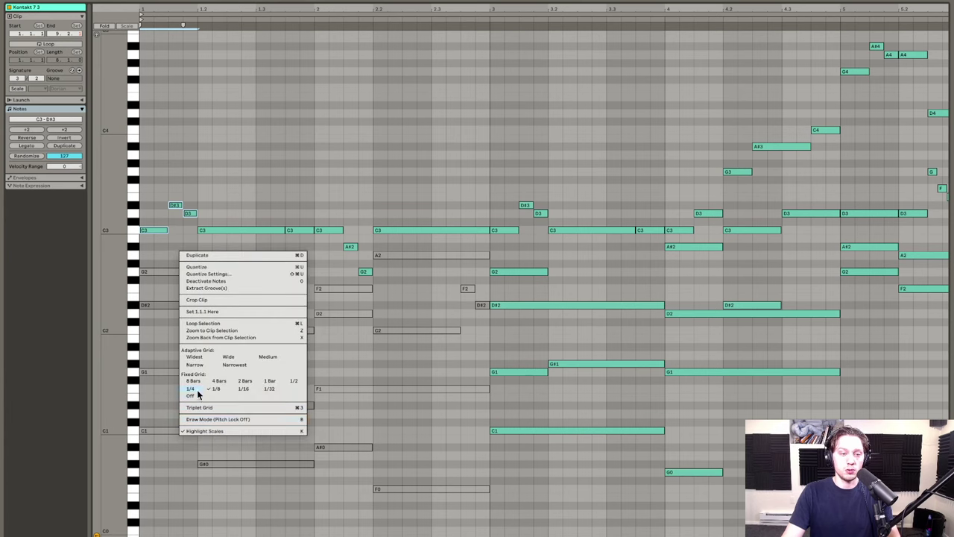
click(158, 238)
Step: Highlight the melody's opening C3, repeated C3 notes, descending A#2 and G2, and closing long C3 in turn
click(153, 241)
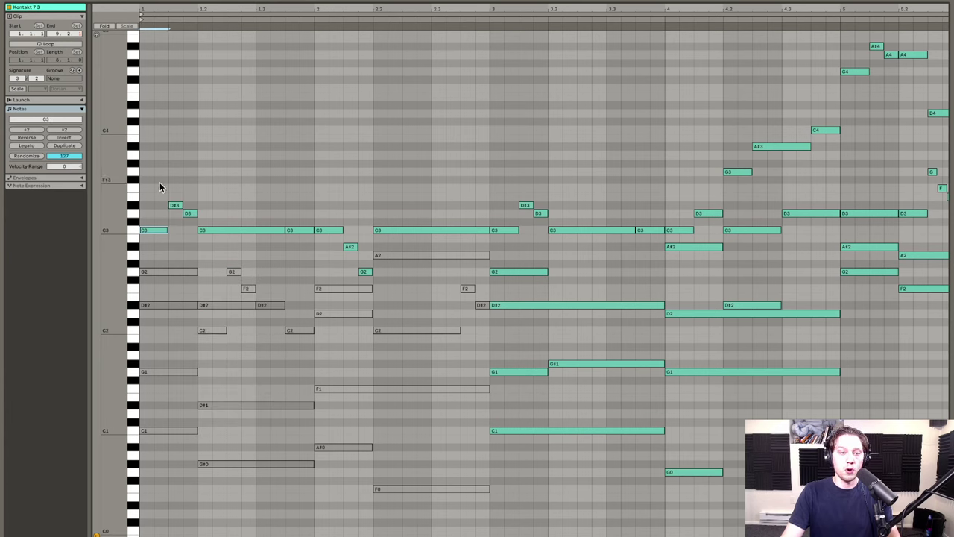
drag(225, 203, 319, 246)
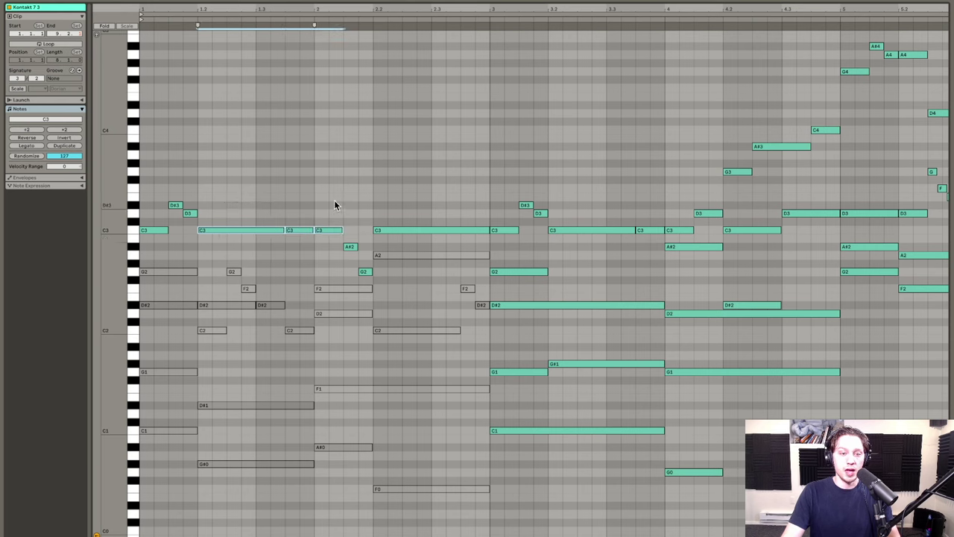
drag(330, 204, 365, 282)
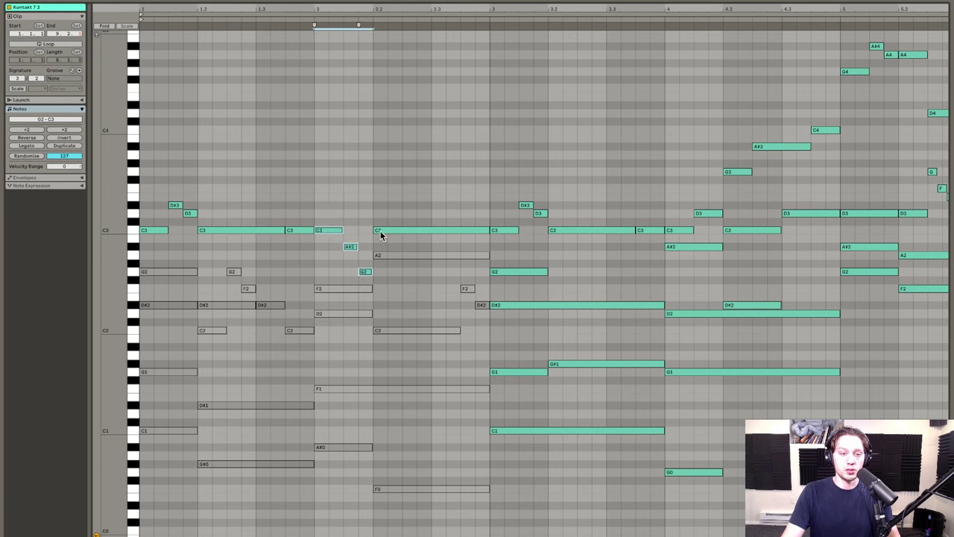
shift+click(202, 230)
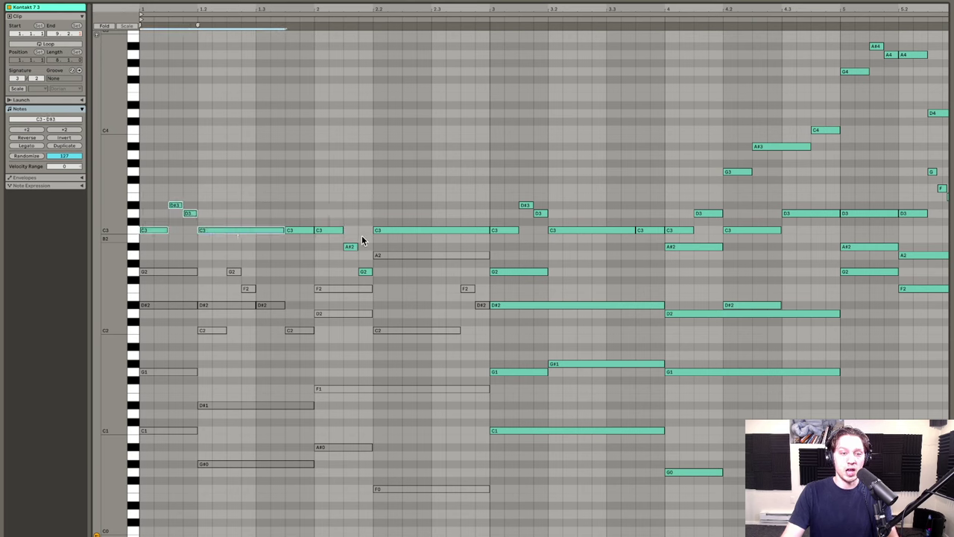
click(348, 246)
click(365, 270)
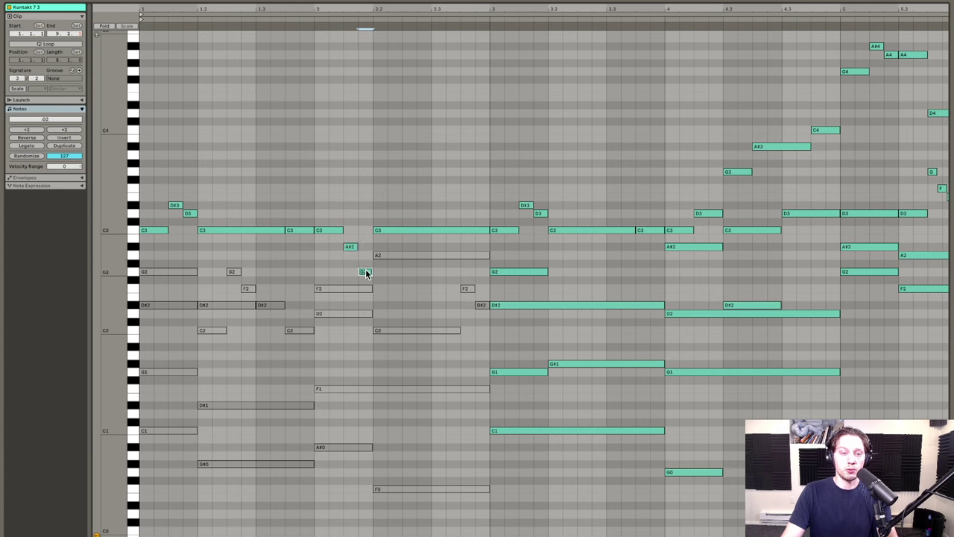
click(398, 231)
click(399, 207)
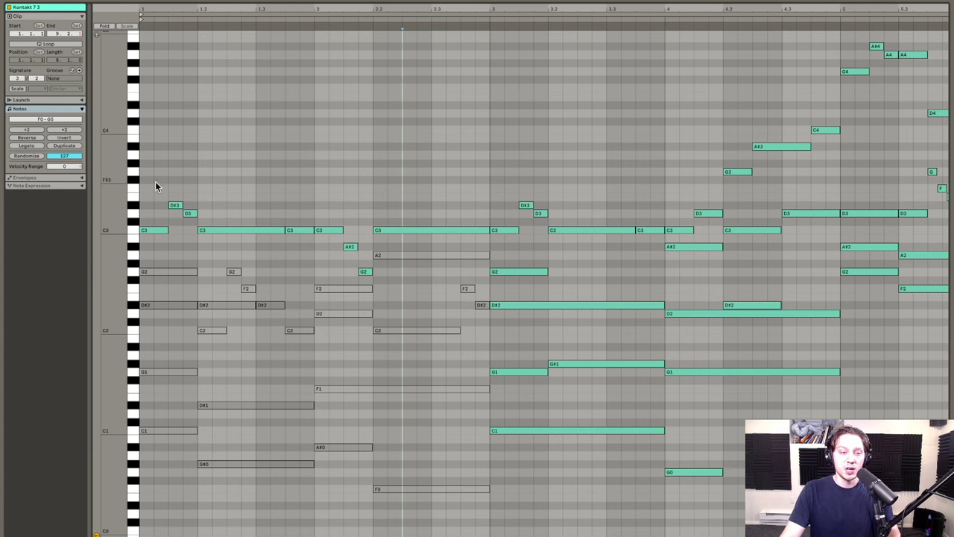
Step: Highlight the complete two-bar melody, followed by only its D#3 and D3 notes
drag(158, 183, 351, 249)
shift+click(365, 271)
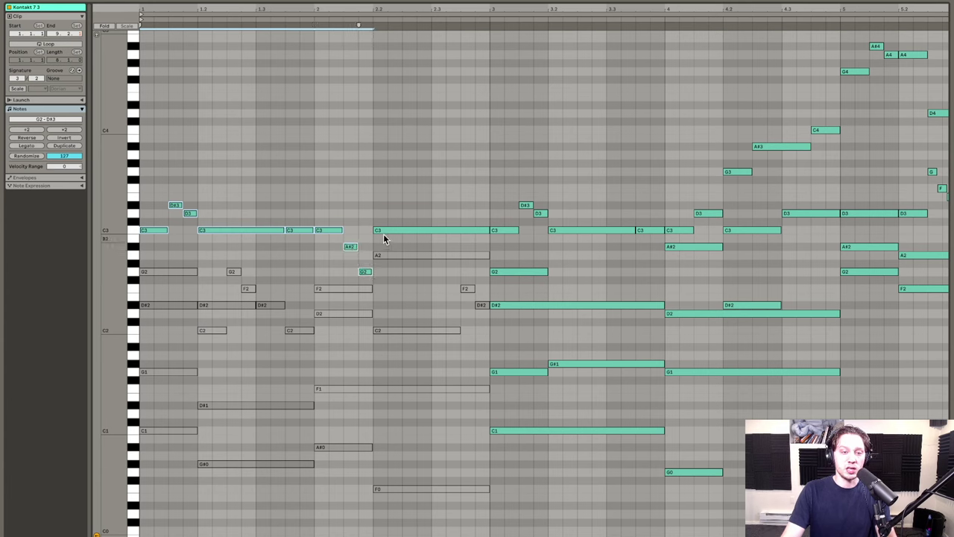
shift+click(387, 231)
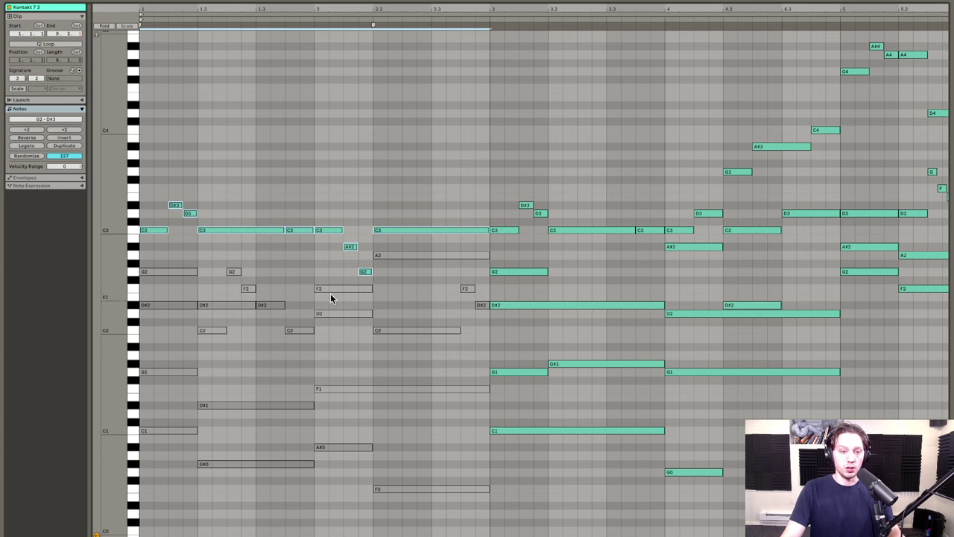
drag(161, 170, 282, 224)
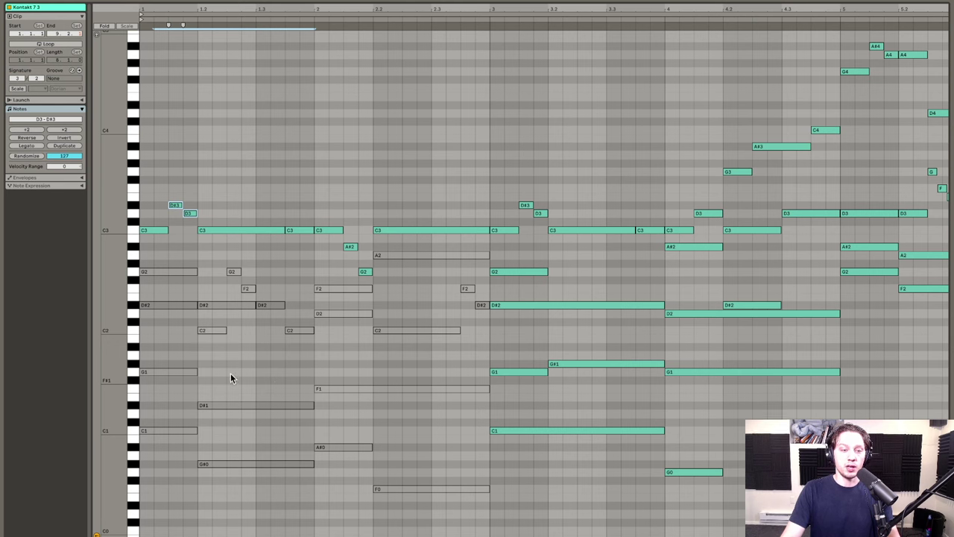
Step: Reactivate the bass notes of the four opening chords plus the fourth chord's C2, and play them with the melody
click(169, 430)
shift+click(168, 371)
drag(246, 401, 394, 504)
shift+click(398, 330)
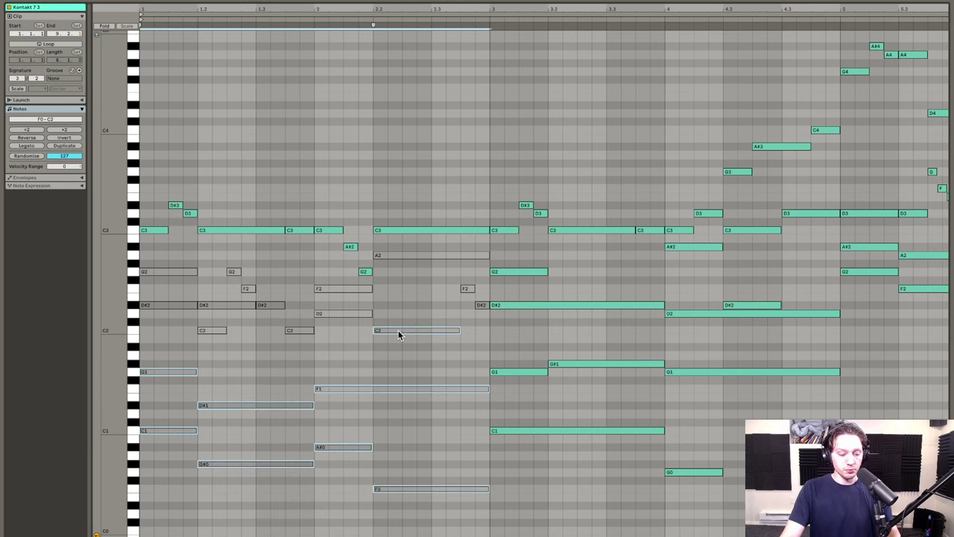
key(0)
click(312, 347)
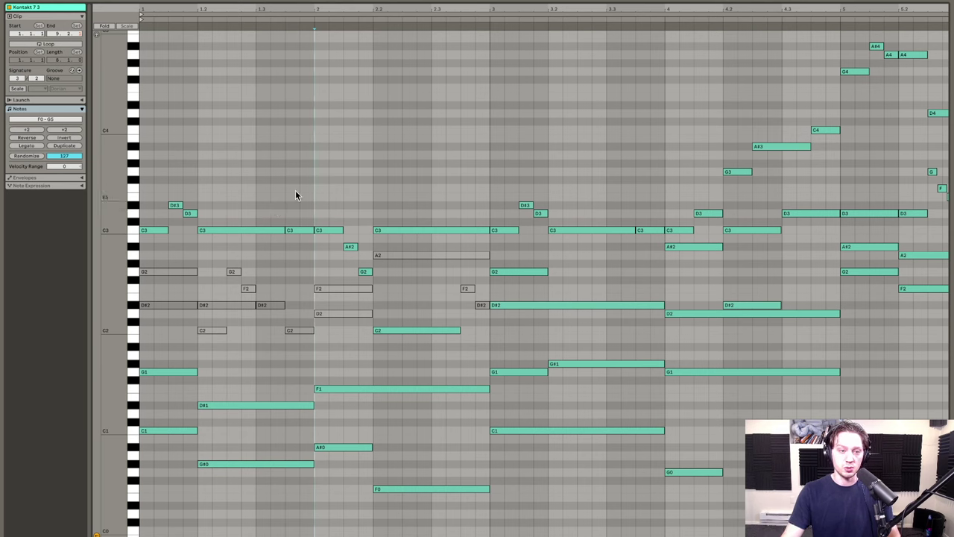
key(space)
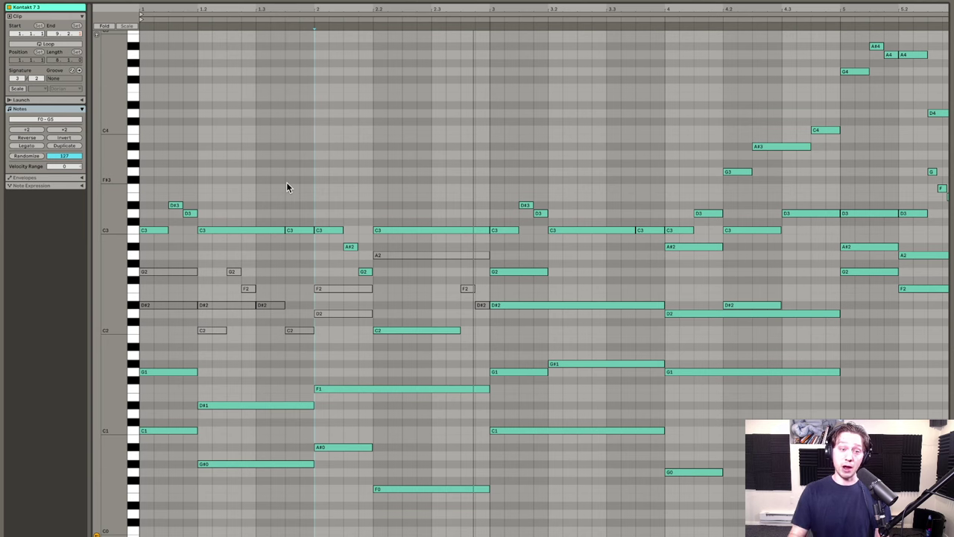
Step: Reactivate the remaining muted inner chord notes in bars 1 and 2, including the fourth chord's A2 and F2
drag(181, 246, 232, 332)
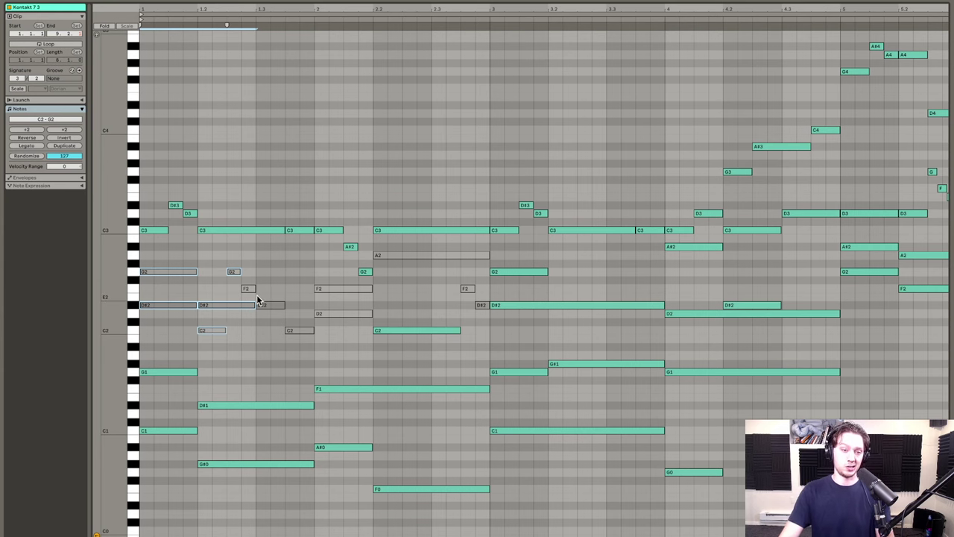
drag(189, 260, 325, 337)
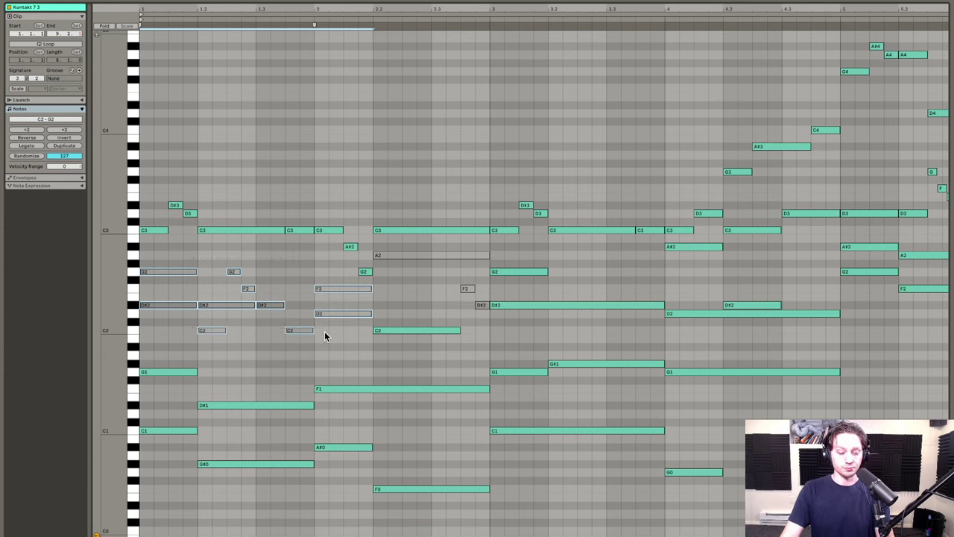
click(410, 256)
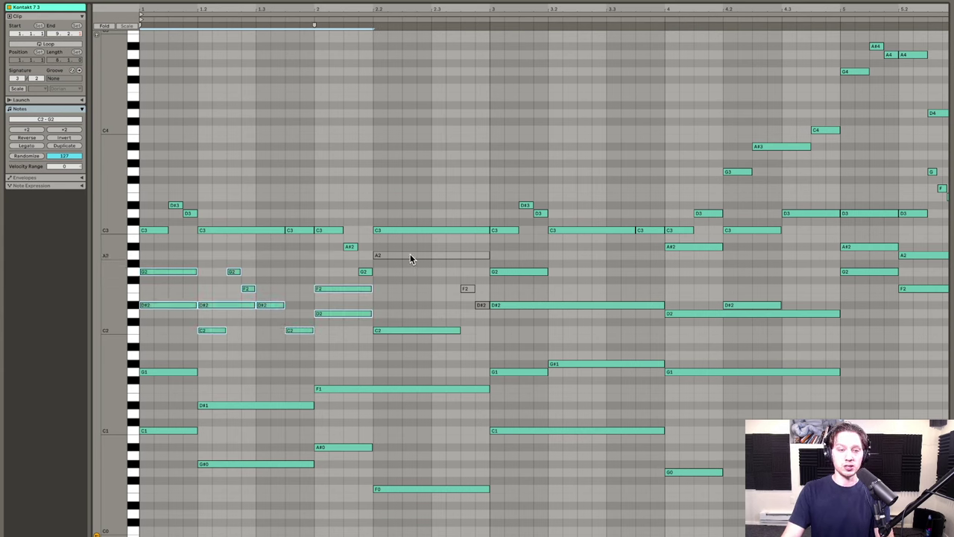
click(466, 289)
click(424, 311)
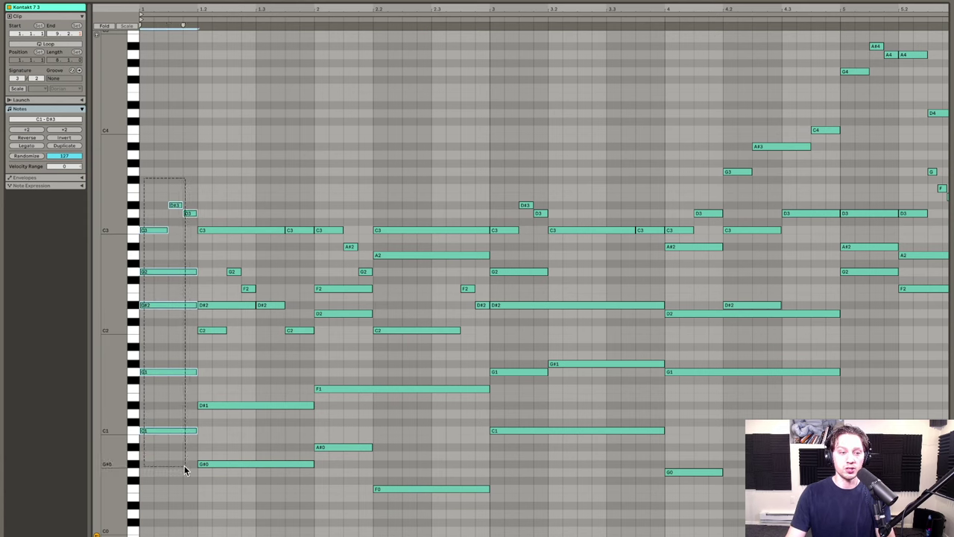
Step: Highlight all notes of the first chord together with the melody above it, followed by the melody's D3 alone
click(156, 284)
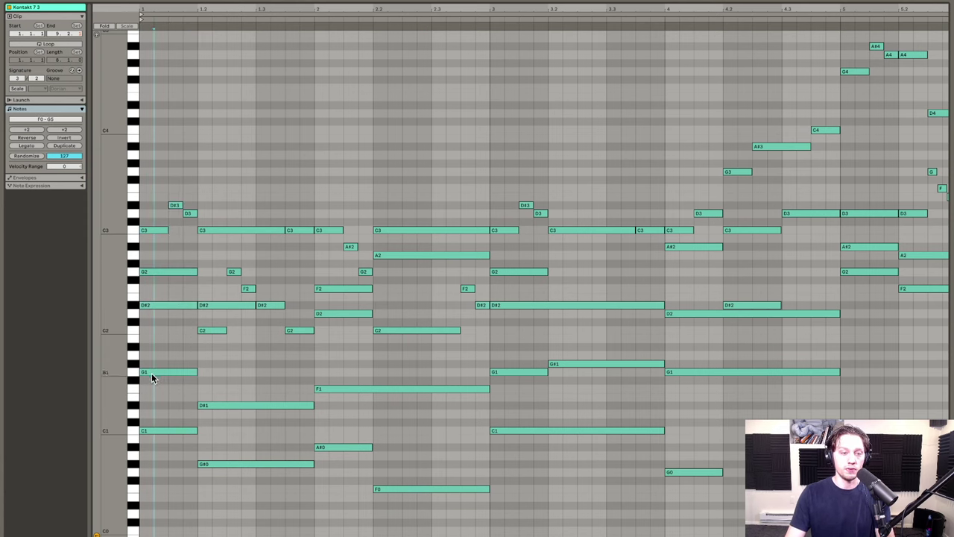
drag(155, 175, 175, 334)
drag(173, 397, 186, 465)
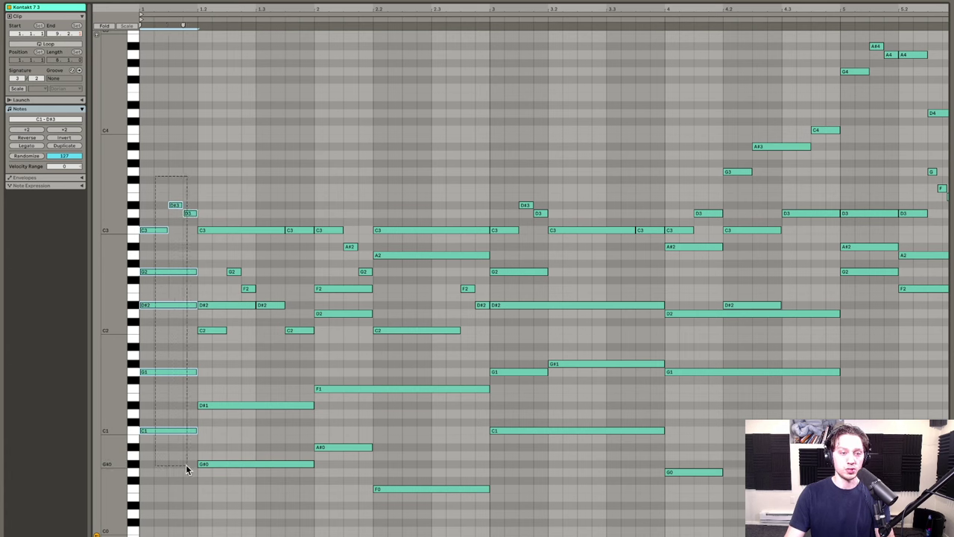
click(187, 214)
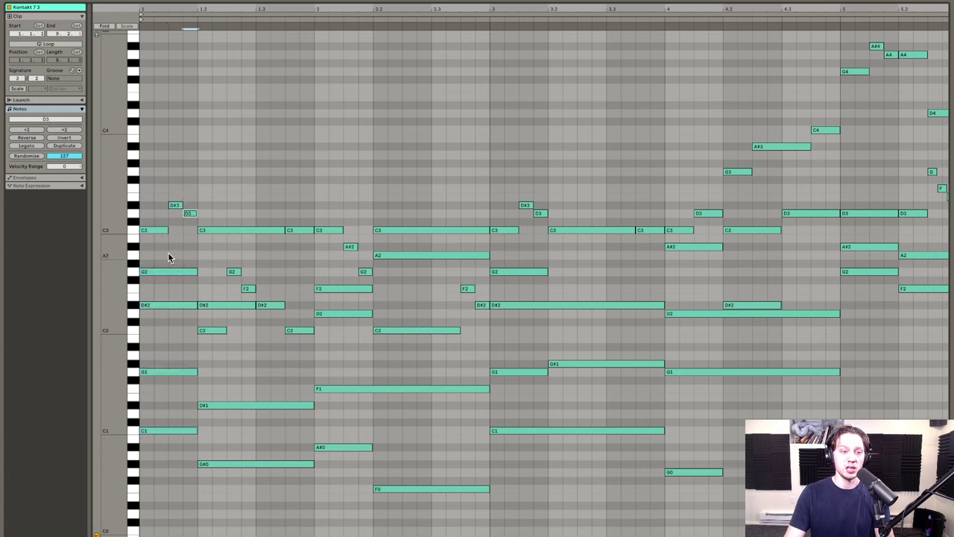
Step: Highlight the first chord's inner D#2 and G2, separately and together, followed by its full C1, G1, D#2 and G2 stack
click(151, 222)
drag(150, 221, 156, 430)
drag(157, 304, 156, 302)
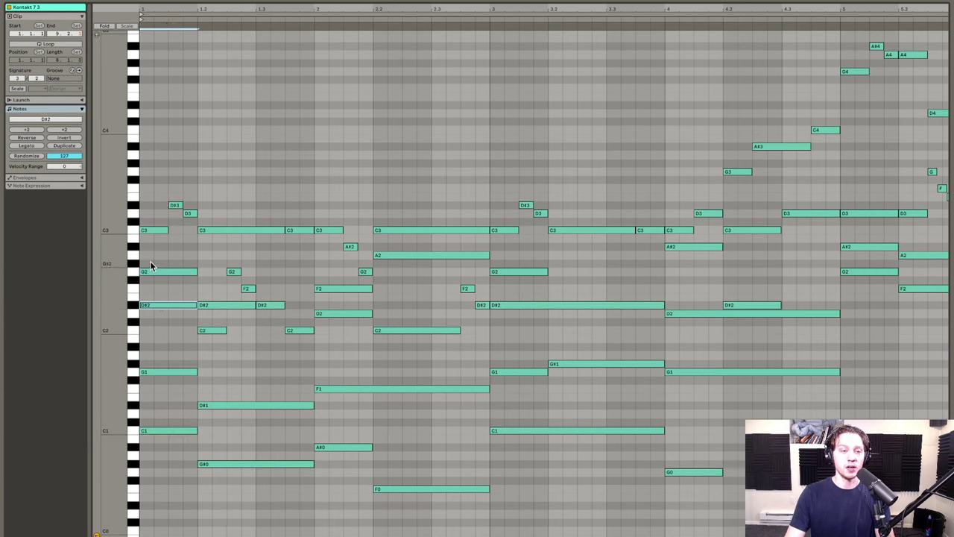
drag(150, 262, 173, 323)
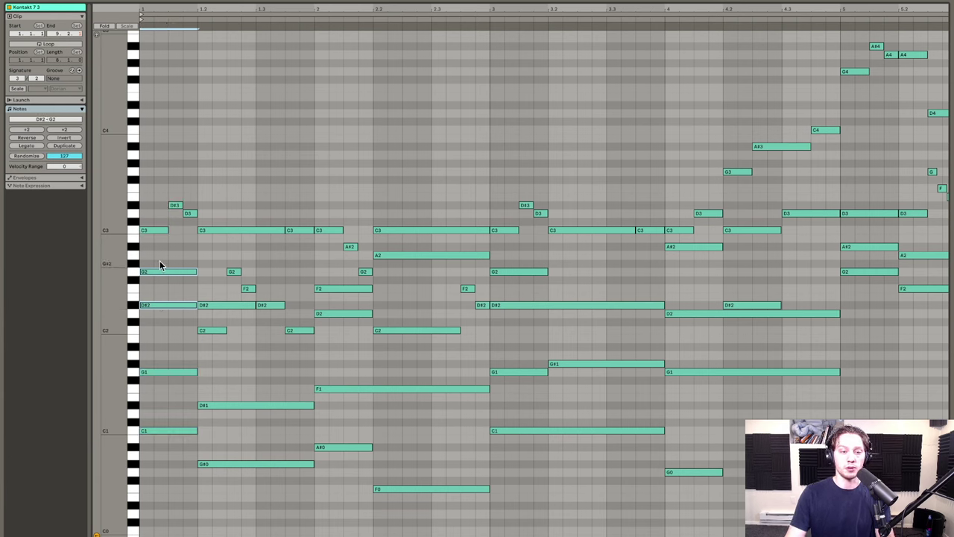
drag(160, 260, 328, 336)
click(156, 307)
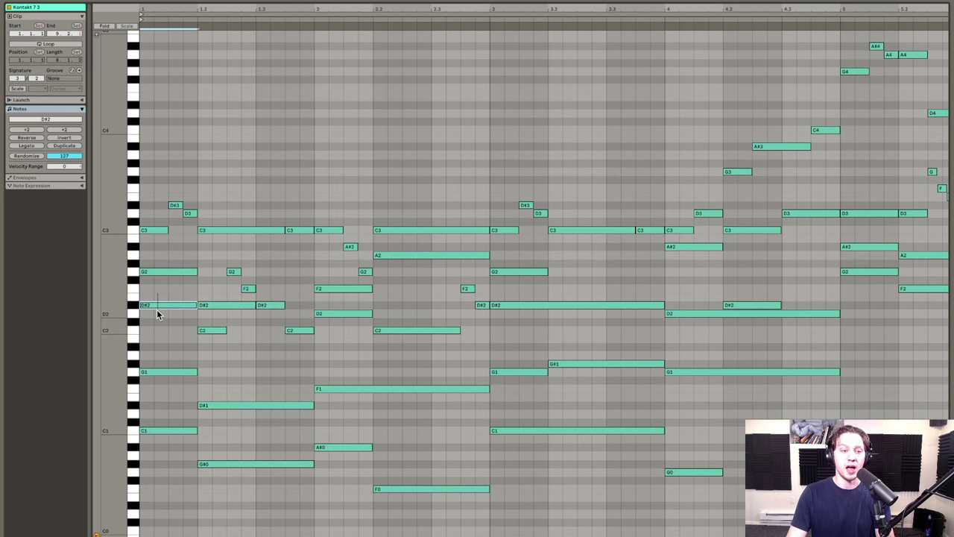
click(149, 273)
click(153, 262)
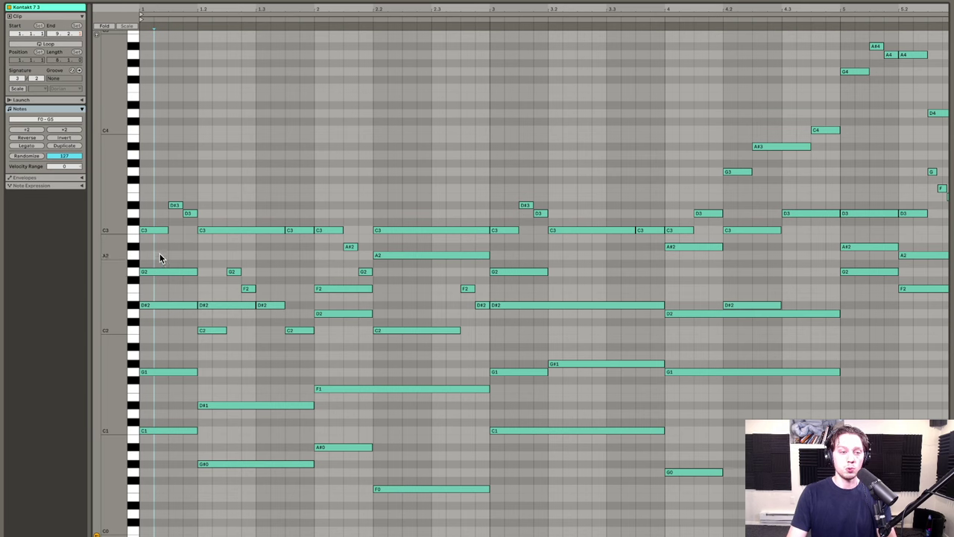
drag(161, 255, 160, 454)
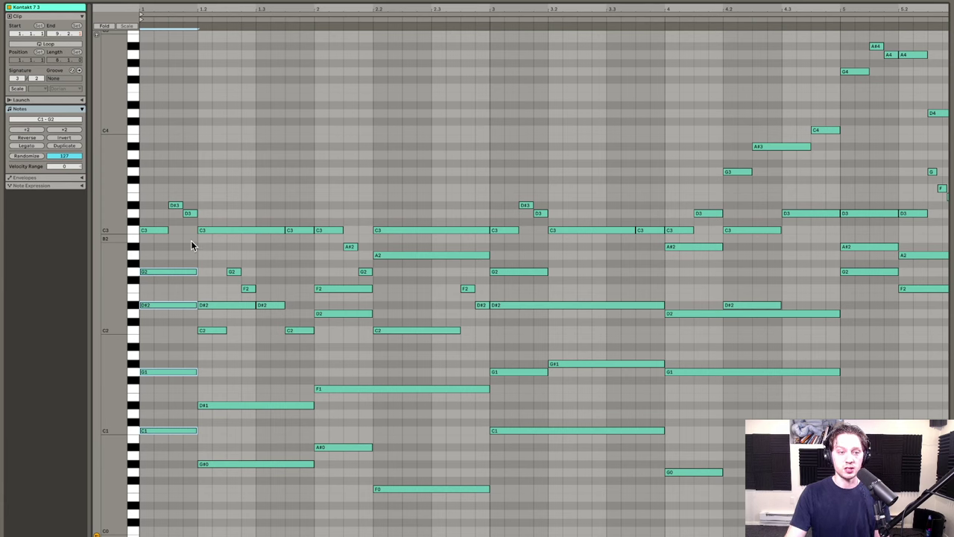
Step: Single out the melody's D3 at the end of the first chord and the long C3 that follows it
click(189, 241)
click(190, 214)
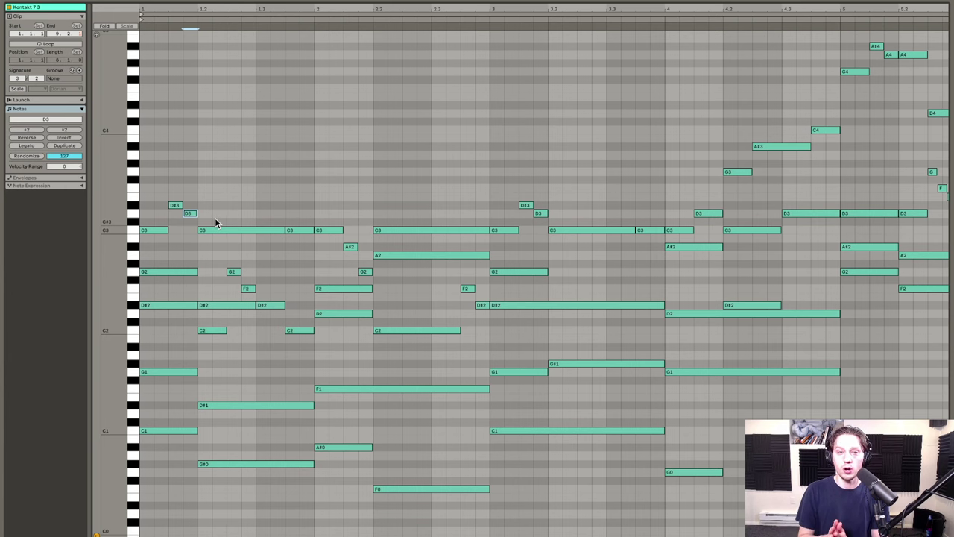
click(176, 195)
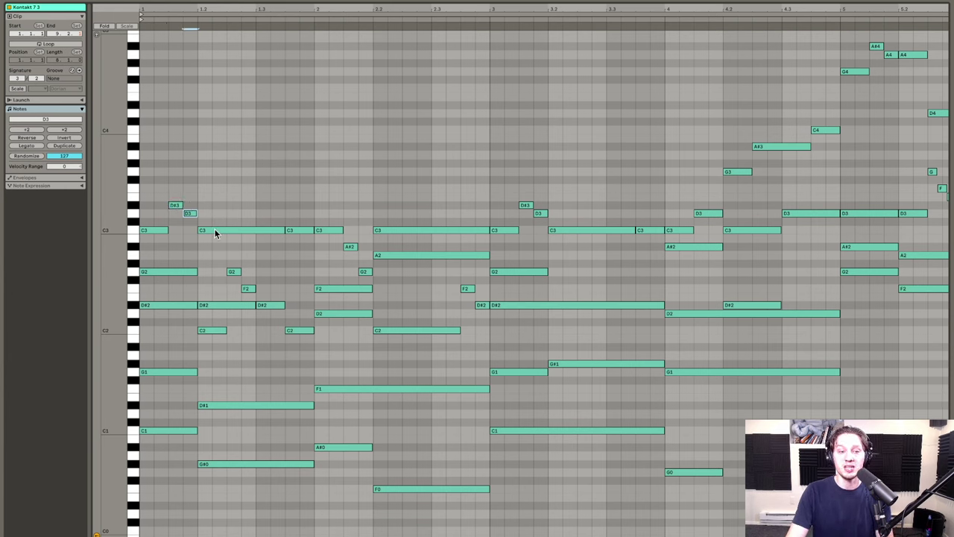
click(213, 231)
click(215, 209)
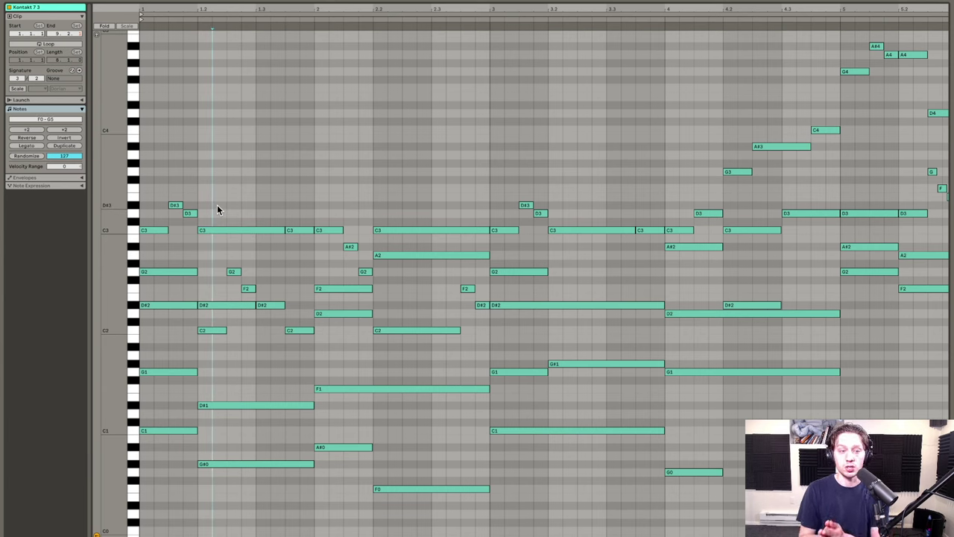
Step: Highlight the second chord's low G#0 and D#1 notes, followed by the C3 melody notes above them
drag(217, 384, 219, 501)
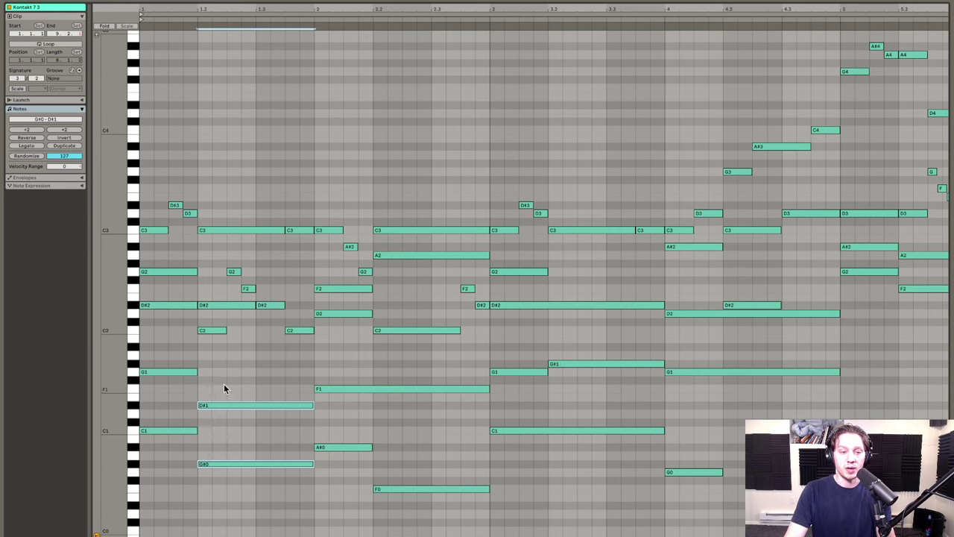
drag(227, 379, 240, 440)
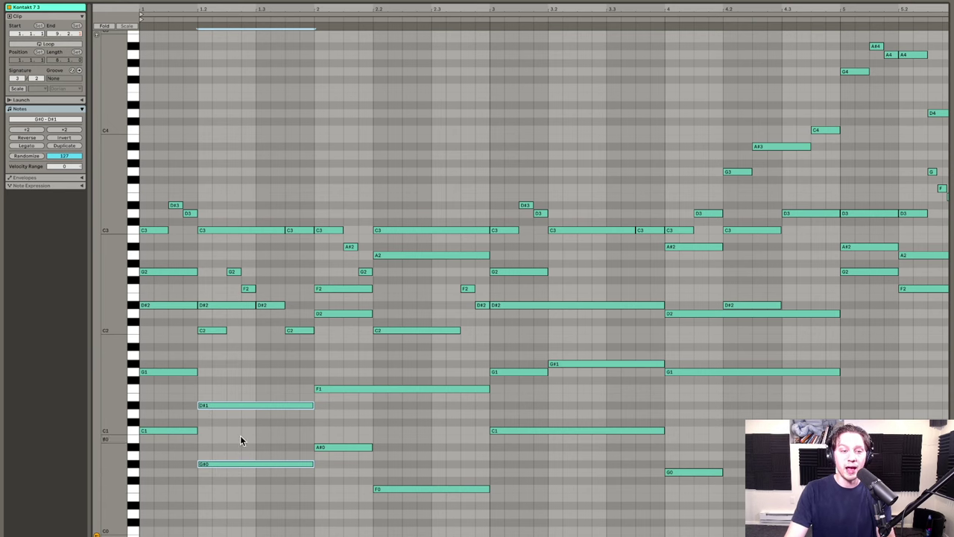
click(257, 354)
drag(234, 197, 291, 243)
drag(255, 202, 290, 240)
click(289, 240)
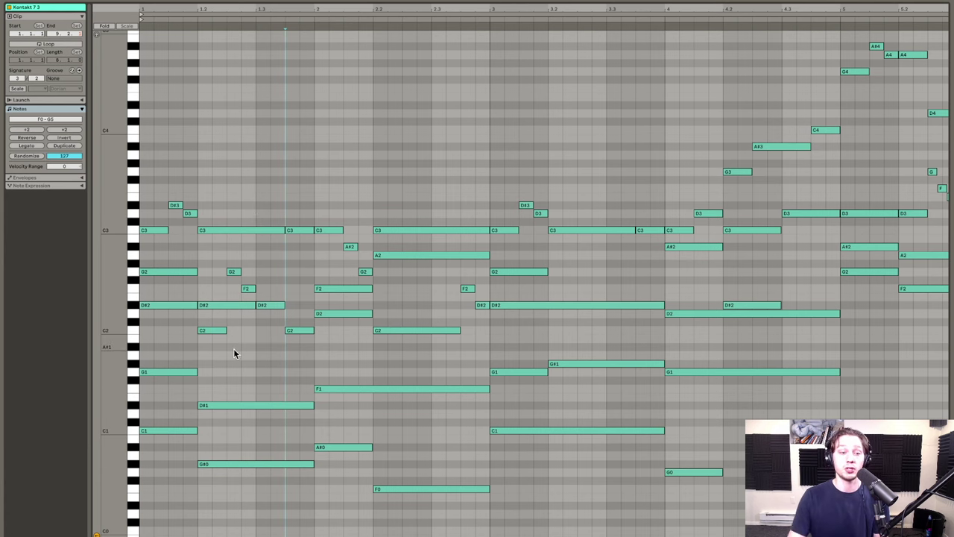
Step: Compare the first two chords by highlighting each one complete with its melody, ending with the second chord
drag(208, 210, 296, 507)
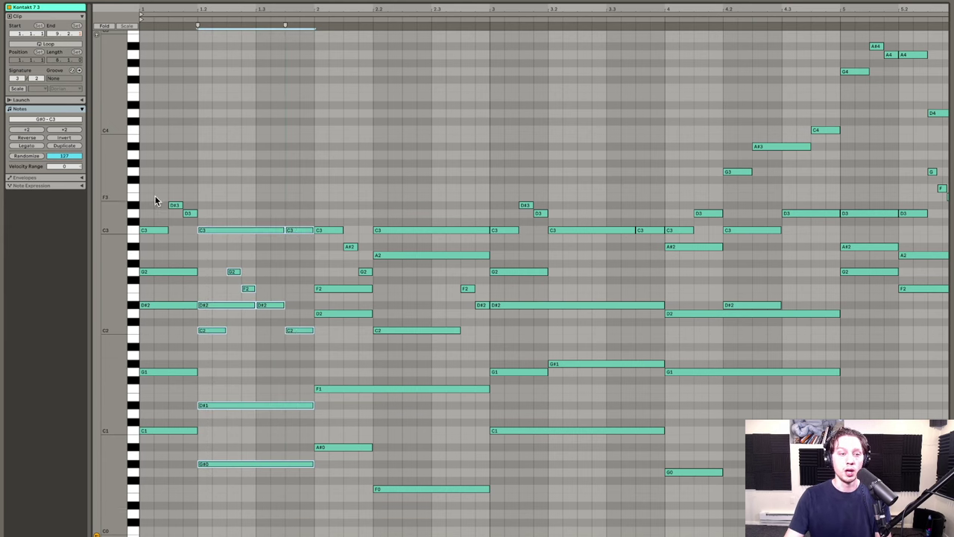
drag(154, 188, 187, 448)
click(185, 452)
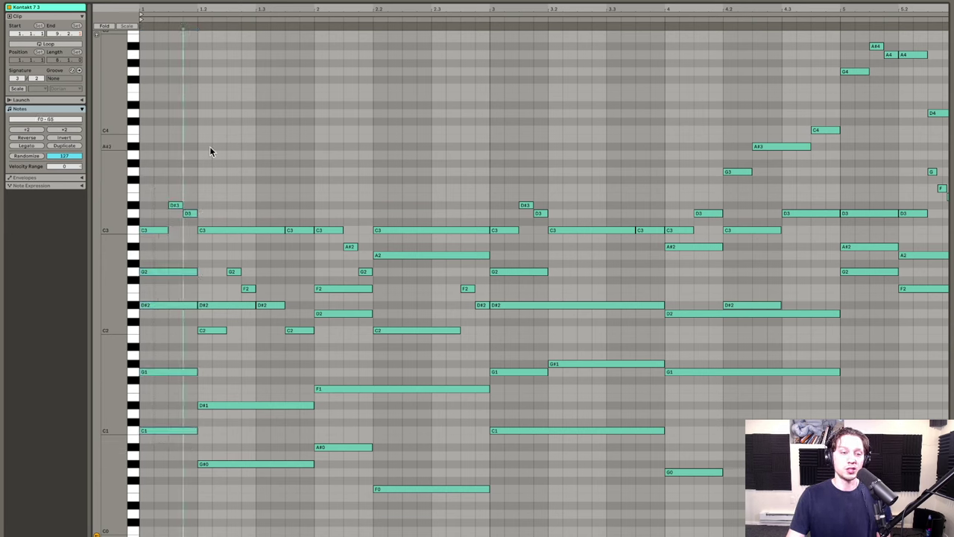
mouse_move(216, 184)
mouse_down()
mouse_move(245, 443)
mouse_move(288, 531)
mouse_move(288, 500)
mouse_up()
click(241, 365)
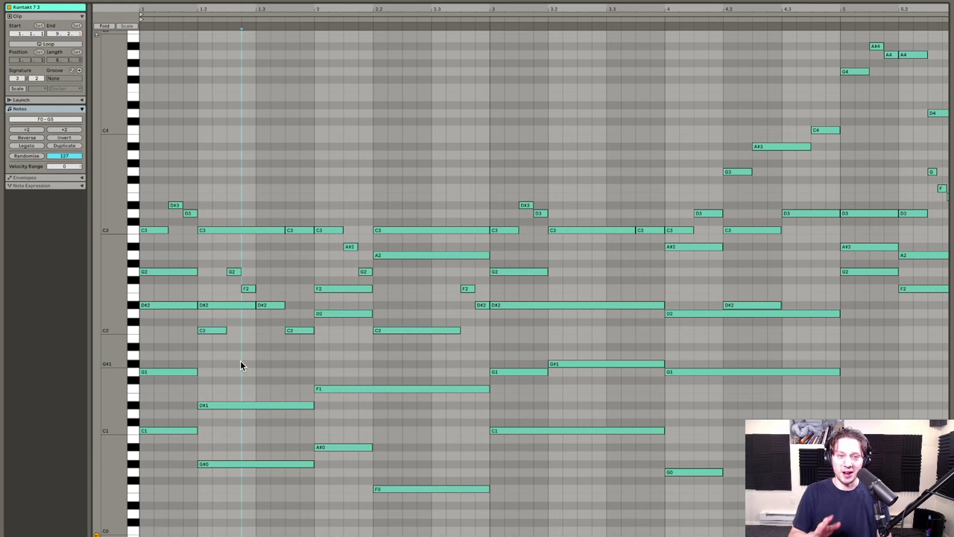
drag(212, 203, 305, 470)
click(234, 383)
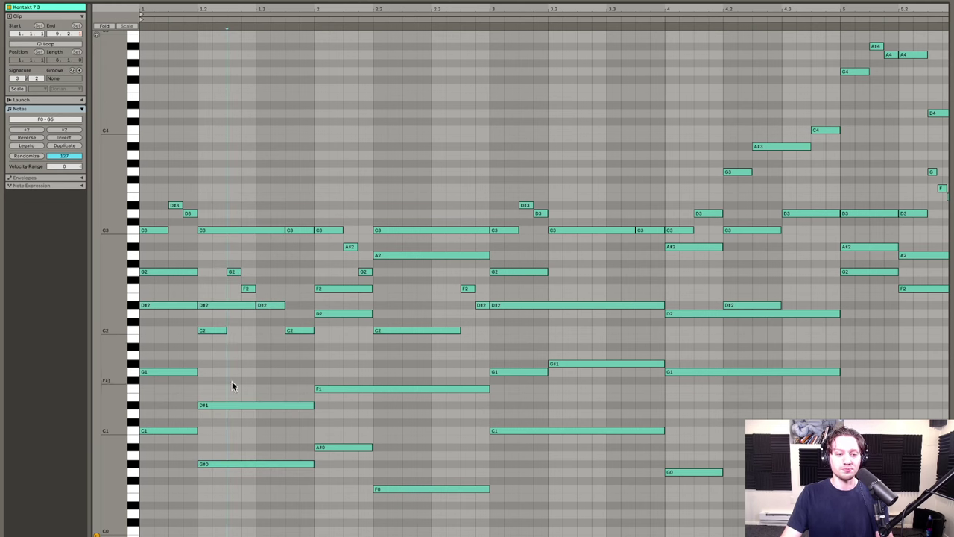
drag(211, 201, 296, 510)
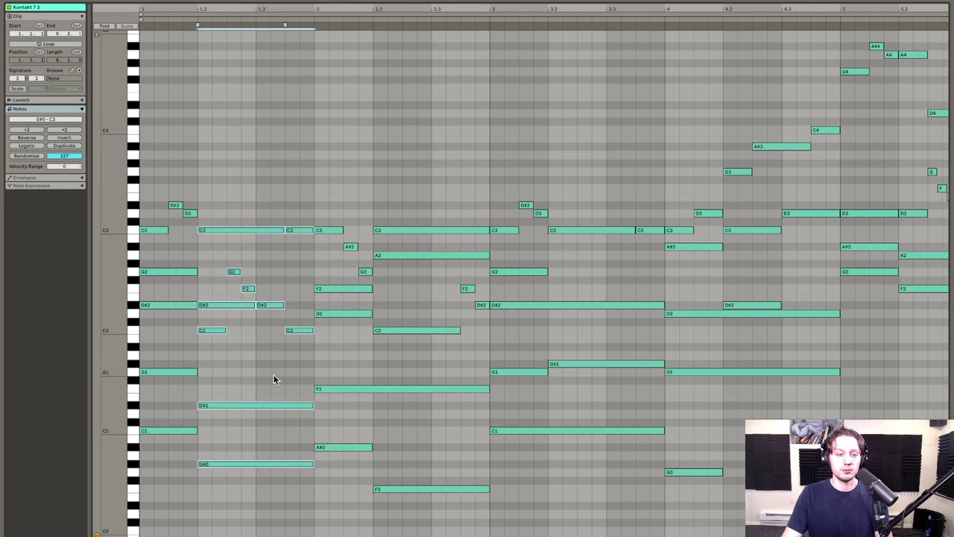
click(273, 375)
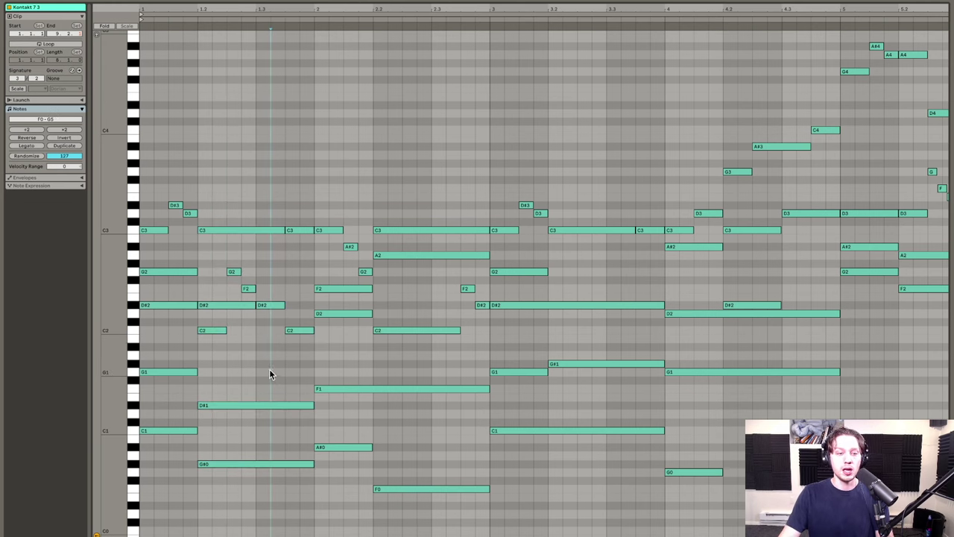
Step: Highlight the D#2 notes shared by the first two chords, the second chord's opening C2, and its opening stack of notes
click(160, 305)
shift+click(202, 306)
click(222, 304)
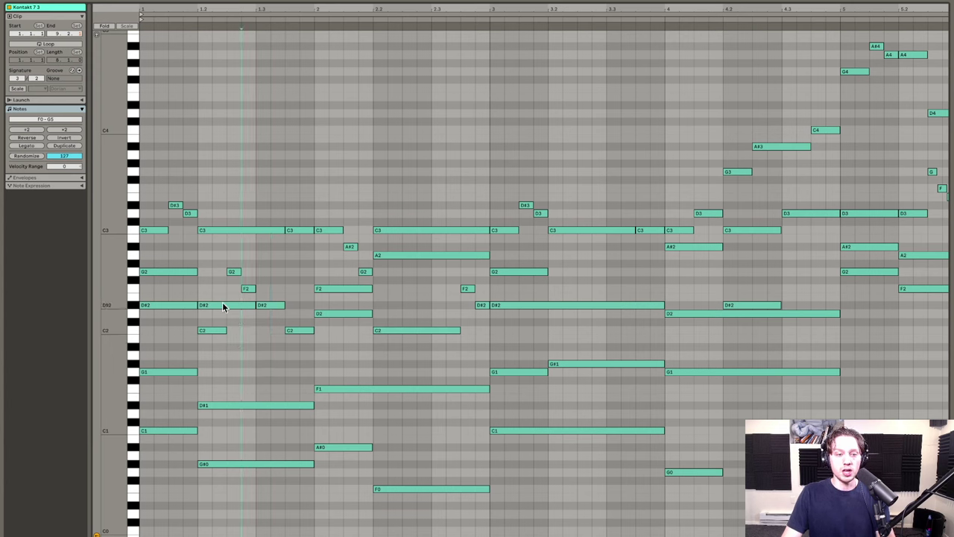
click(211, 331)
drag(211, 216, 213, 490)
click(237, 337)
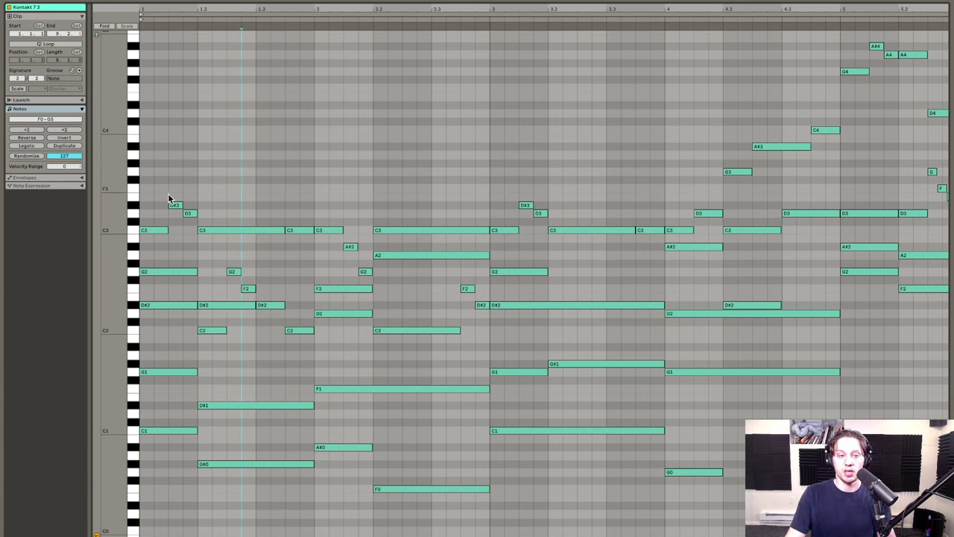
Step: Mute the melody from the opening C3 through the A#2 and short G2, keep the inner G2 notes active, and play the clip
drag(168, 195, 364, 276)
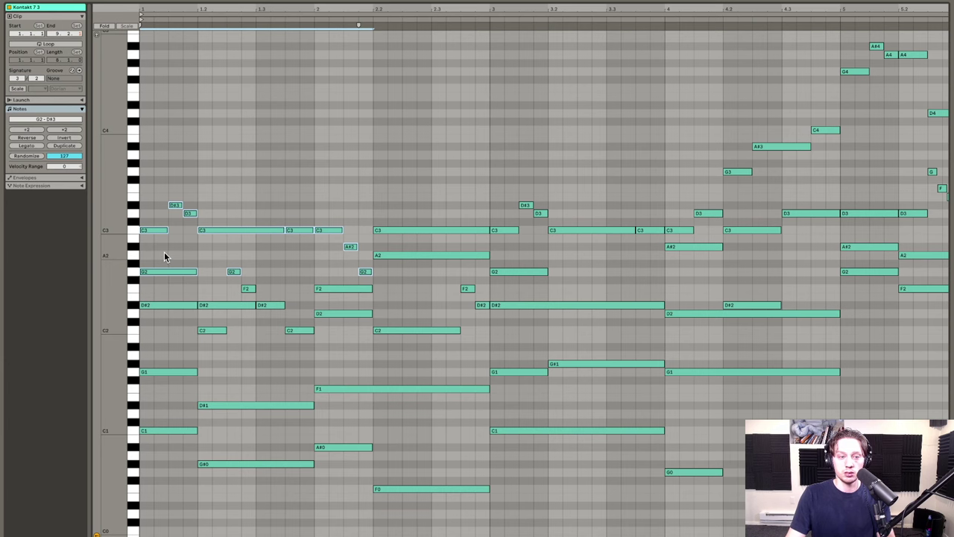
drag(166, 257, 230, 274)
key(0)
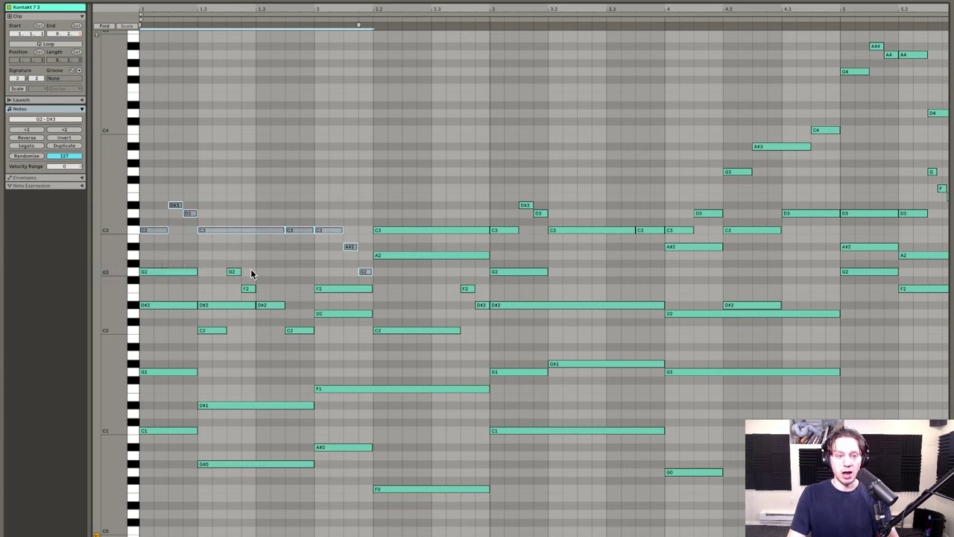
key(space)
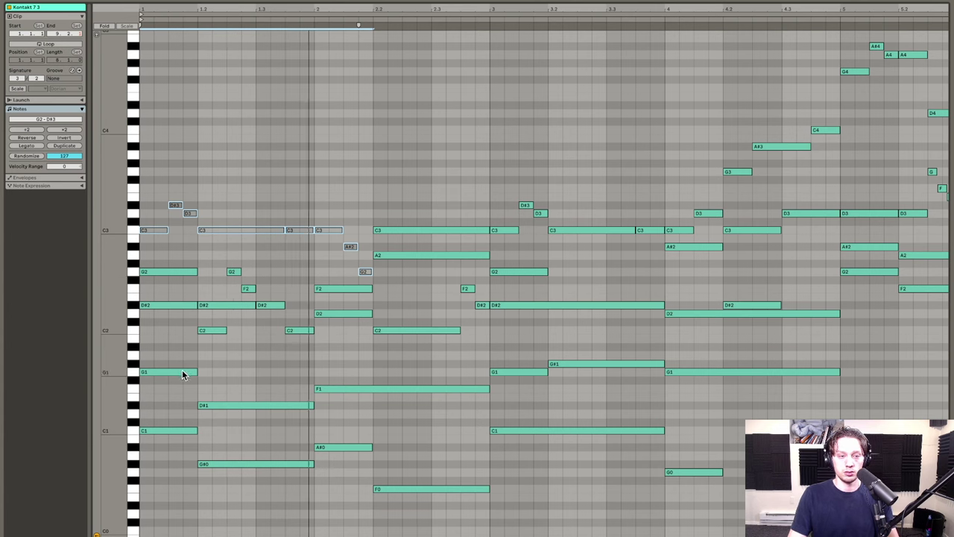
Step: Mute the low C1, G1, G#0 and D#1 notes of the first two chords, play the inner notes, and reactivate the low notes
drag(179, 365, 261, 489)
key(0)
key(space)
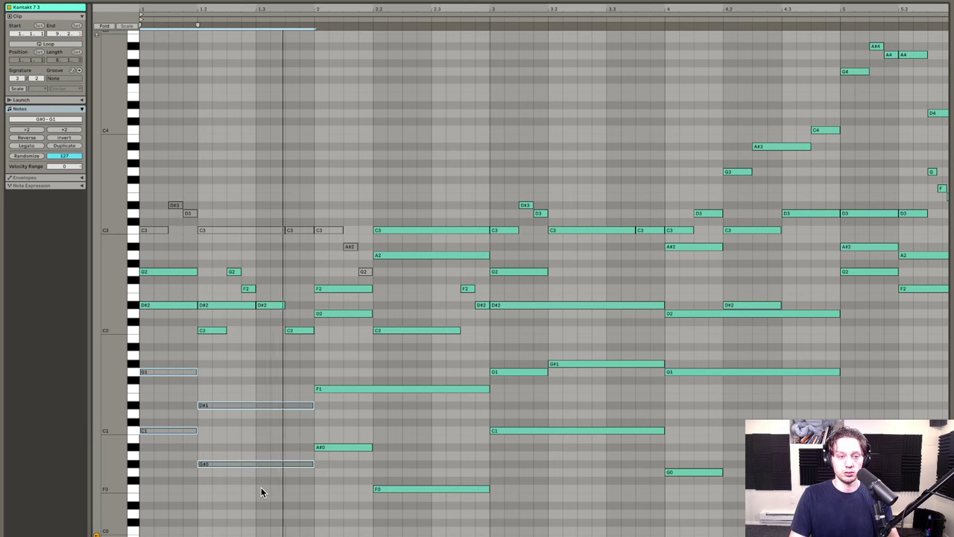
drag(167, 358, 219, 469)
click(289, 351)
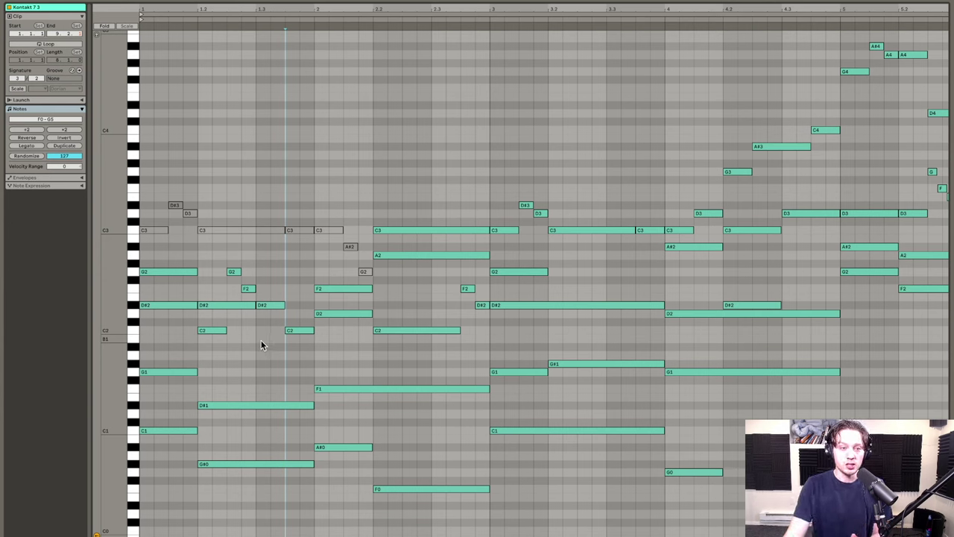
Step: Highlight the muted melody's opening C3, its D#3 and its D3, followed by D#3 and D3 together
click(261, 345)
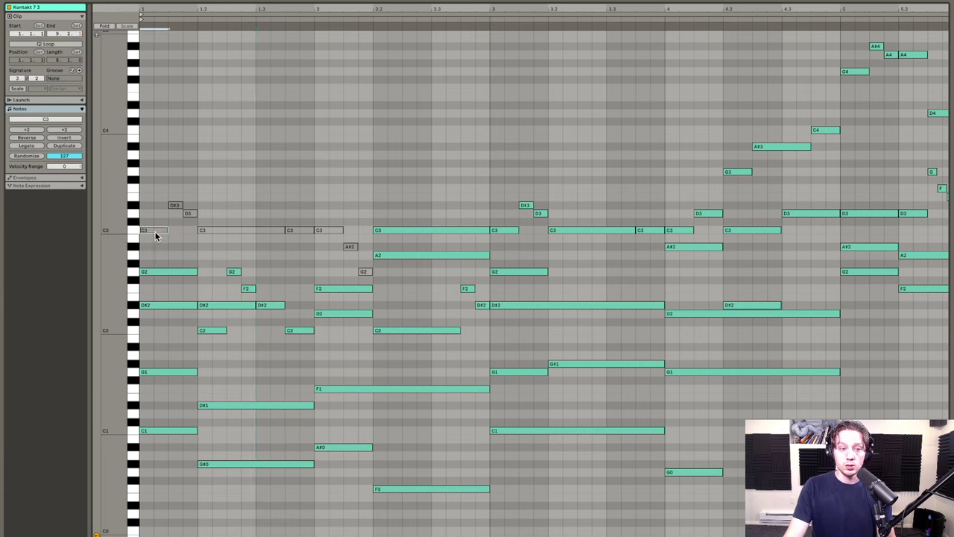
click(174, 205)
click(190, 214)
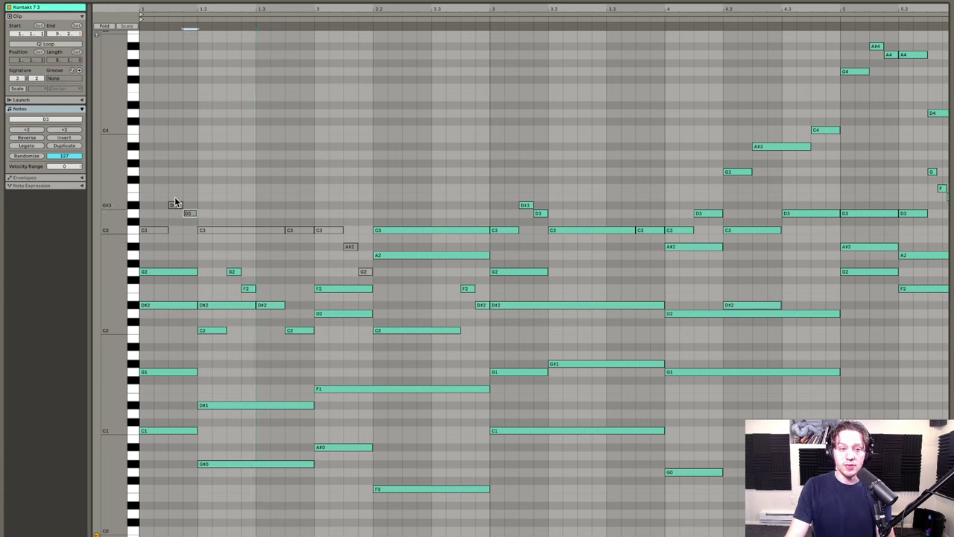
shift+click(174, 204)
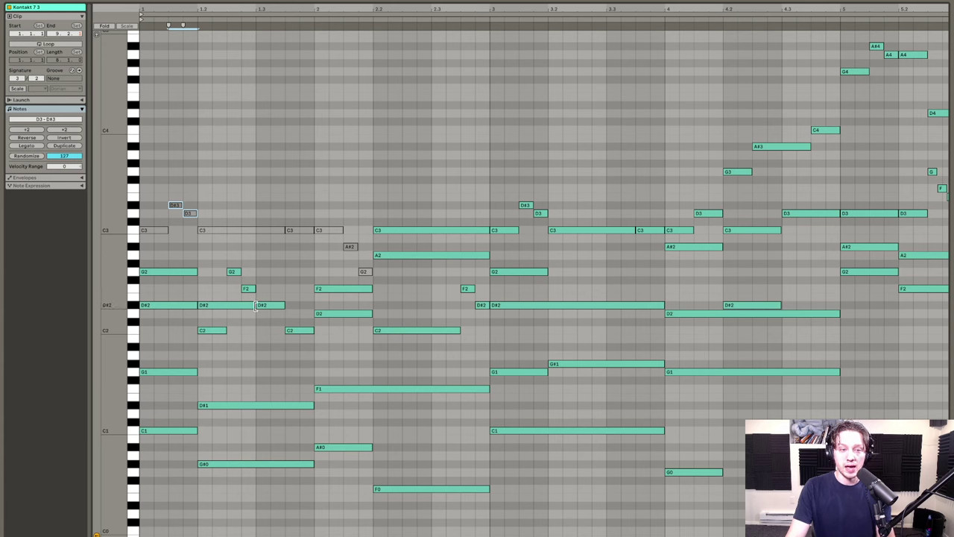
Step: Shorten the second chord's first D#2 to the length of the C2 below it, and highlight the inner line through G2 and F2
drag(255, 305, 226, 305)
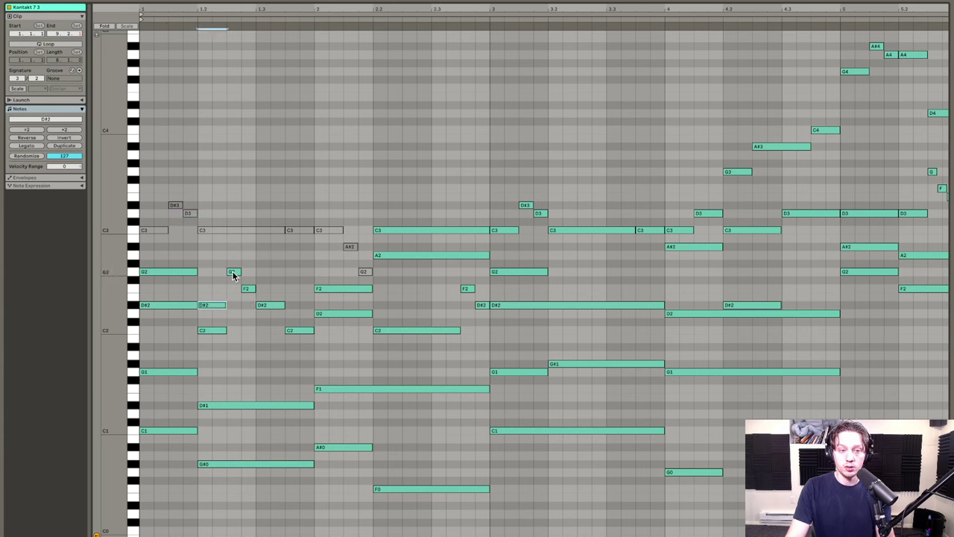
click(232, 273)
drag(209, 264, 245, 304)
Step: Highlight the first chord's upper notes, the second chord's long muted C3, and the opening muted C3 and D#3
mouse_move(154, 194)
mouse_down()
mouse_move(192, 249)
mouse_move(187, 241)
mouse_move(207, 330)
mouse_move(199, 335)
mouse_up()
click(179, 253)
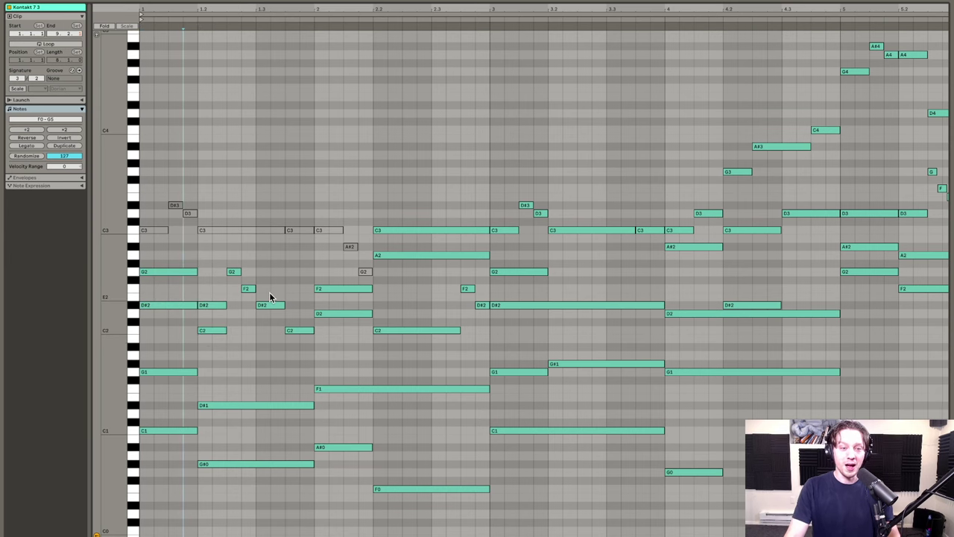
click(257, 229)
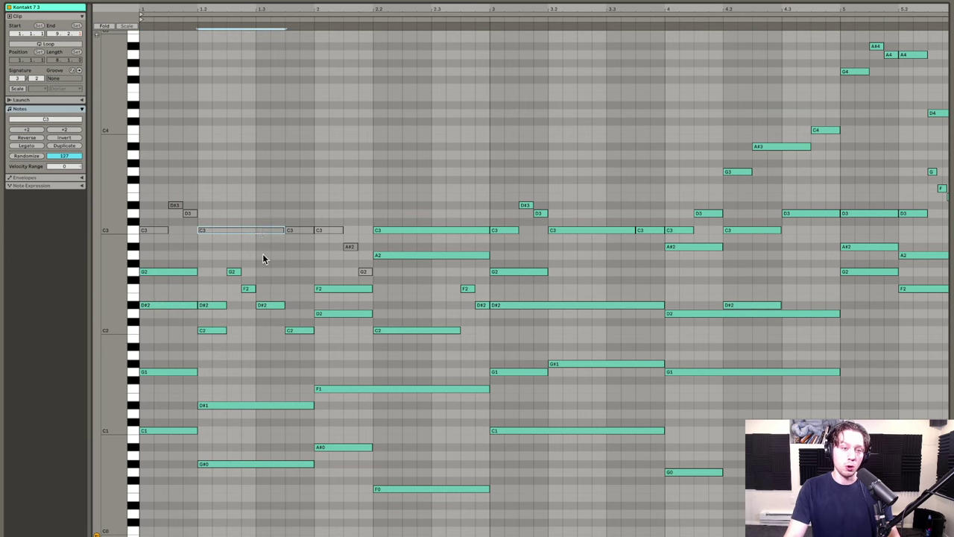
click(292, 324)
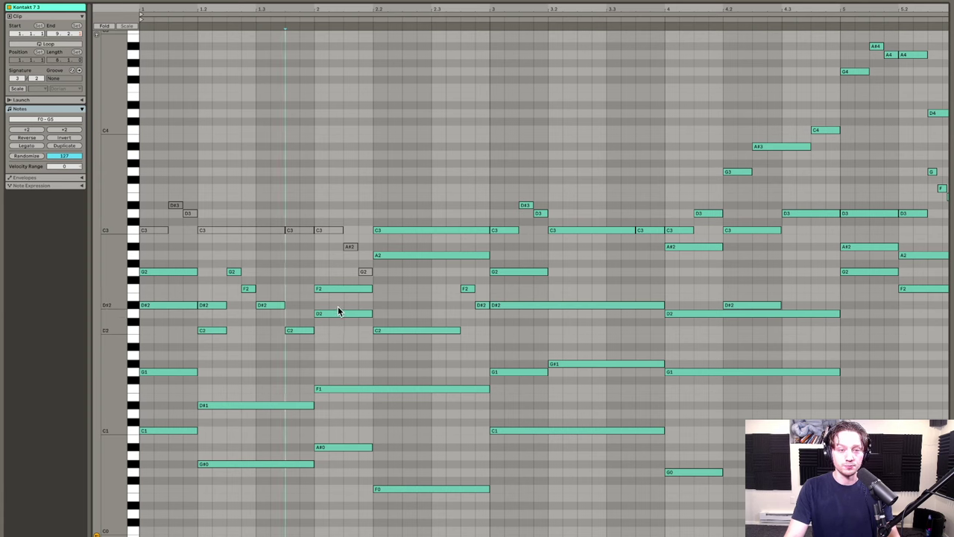
drag(152, 188, 179, 241)
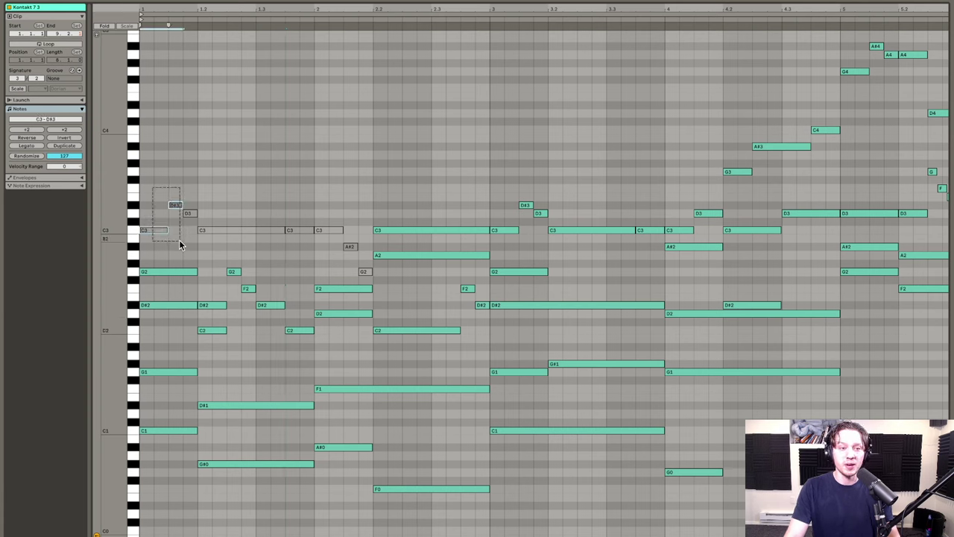
Step: Highlight the chords at 2 and 2.2, the F2 and D#2 leading into bar 3, and the opening D#3 and D3
drag(330, 273, 331, 518)
drag(410, 157, 445, 499)
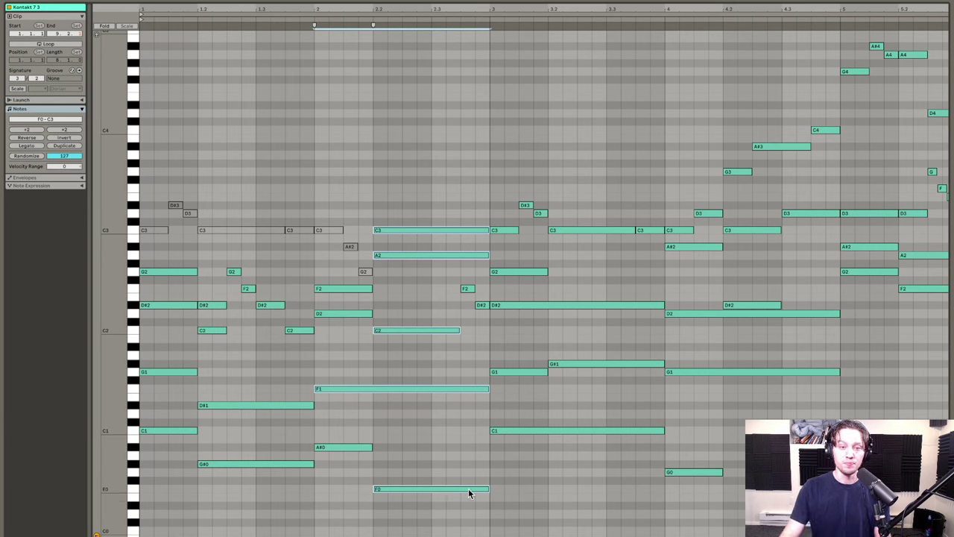
drag(468, 278, 479, 313)
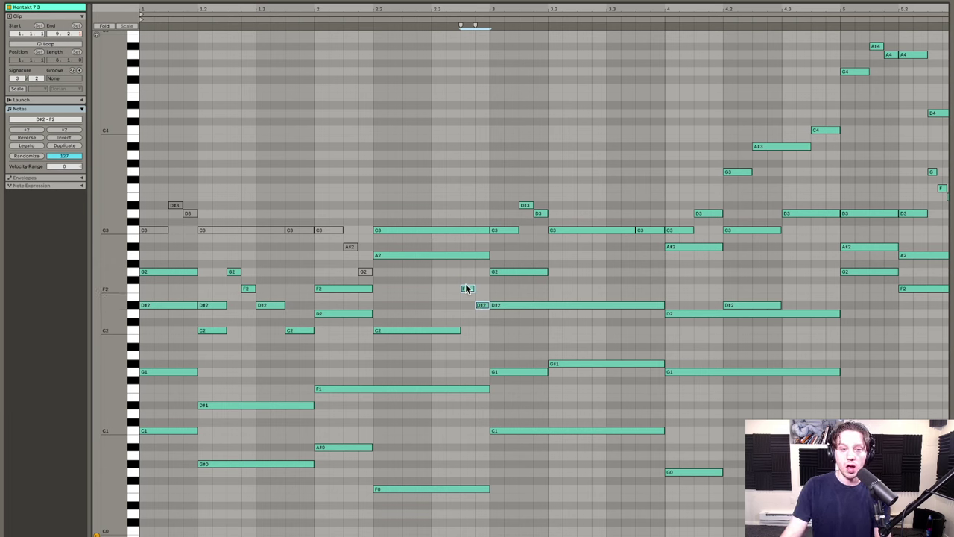
click(463, 288)
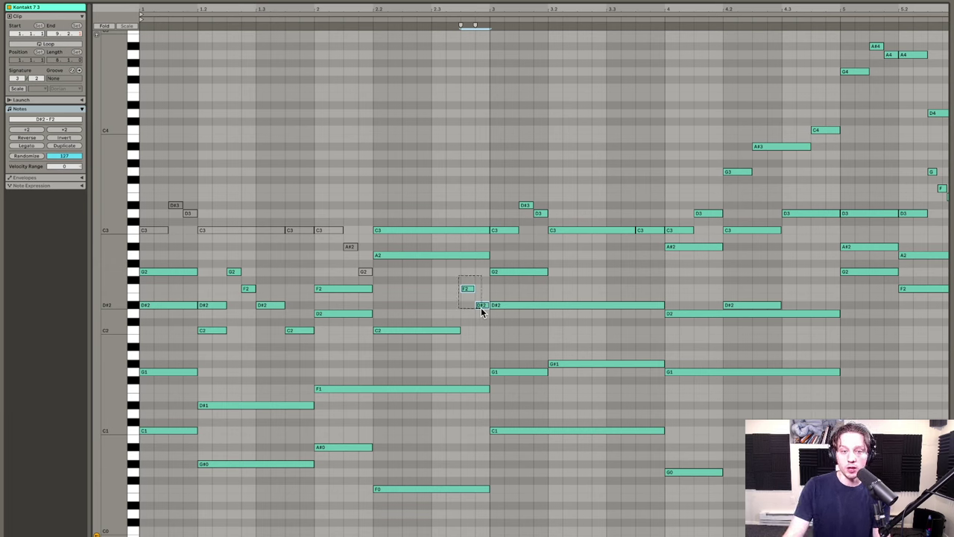
drag(173, 191, 186, 210)
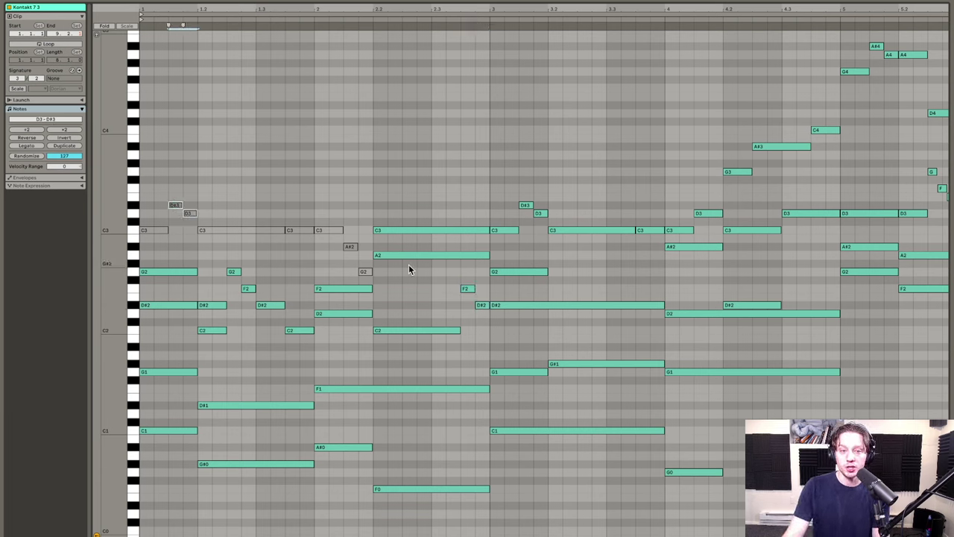
Step: Highlight the second chord's inner line, and reactivate the muted melody from the opening C3 through the A#2 and short G2
drag(218, 261, 301, 336)
key(0)
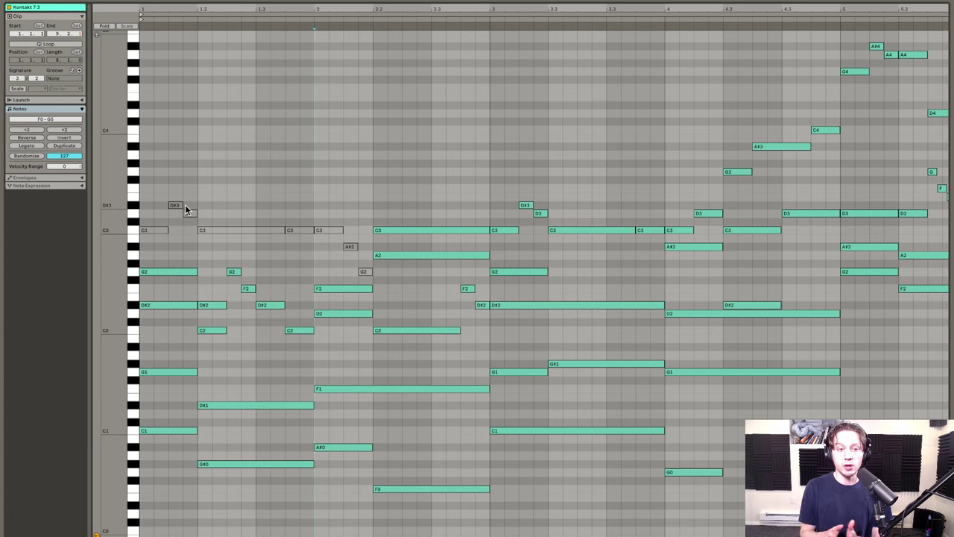
drag(160, 190, 363, 273)
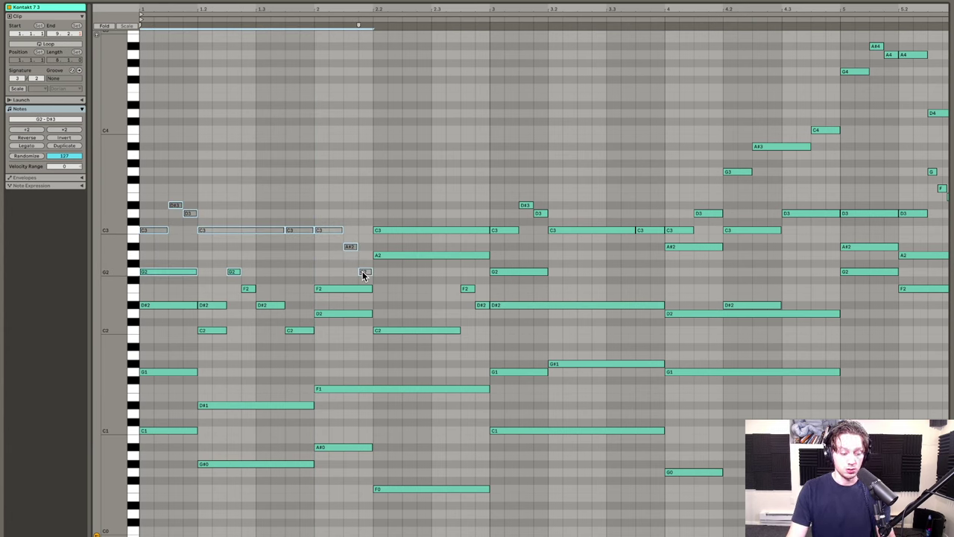
click(299, 276)
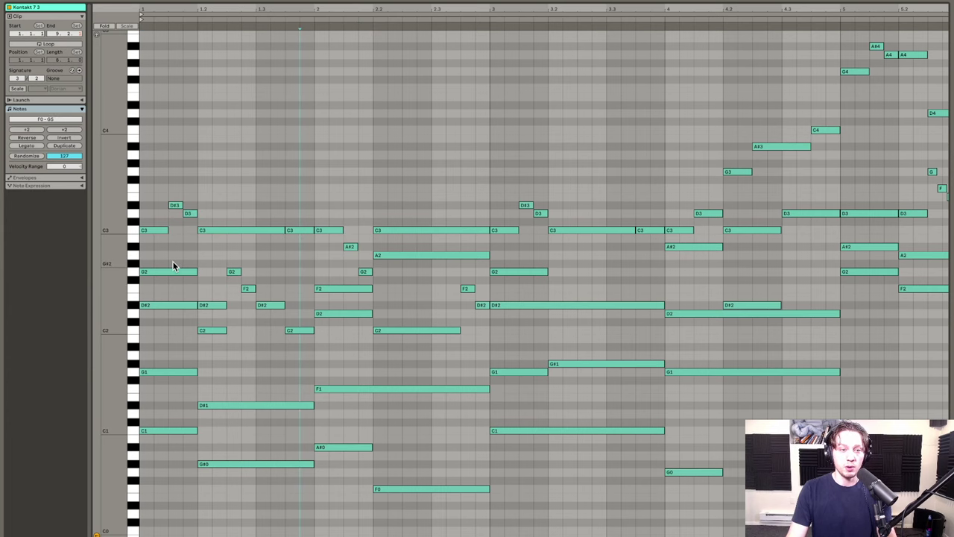
Step: Mute the inner notes from G2 down to C2 in the first three chords, reactivate them, and play the clip
drag(174, 265, 328, 344)
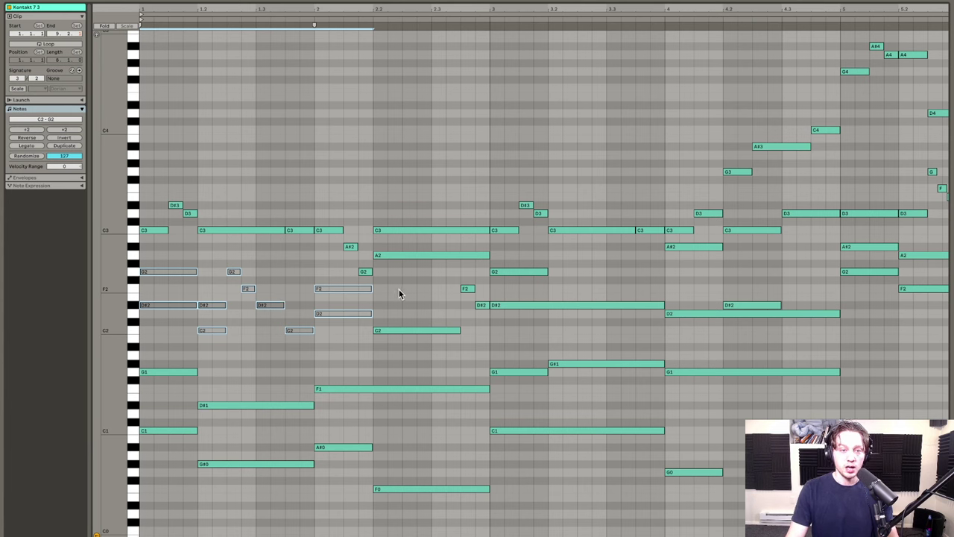
click(392, 330)
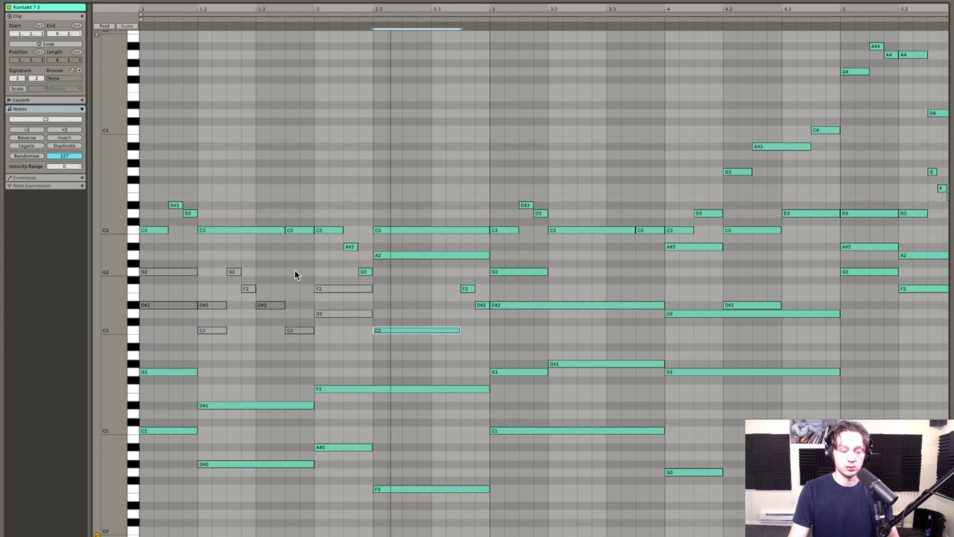
drag(155, 257, 322, 341)
key(0)
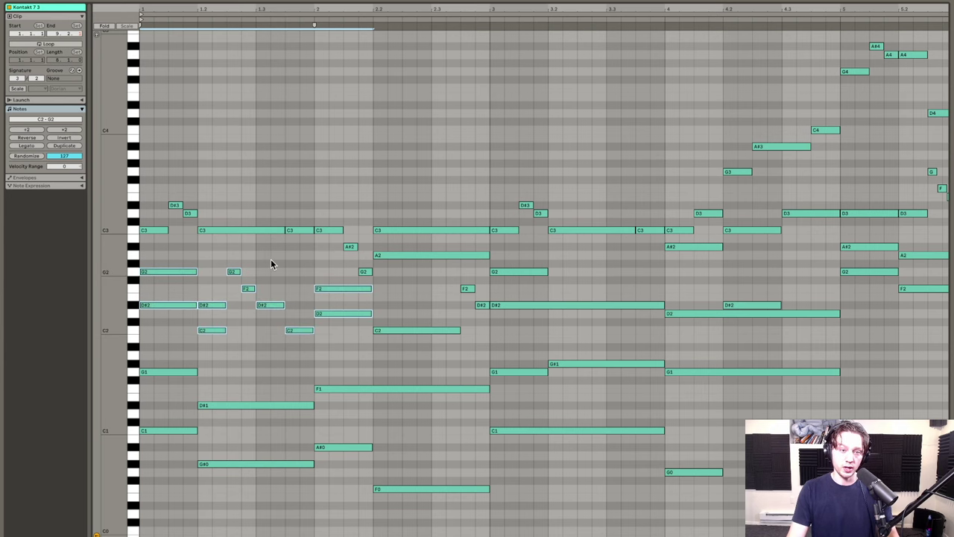
click(276, 156)
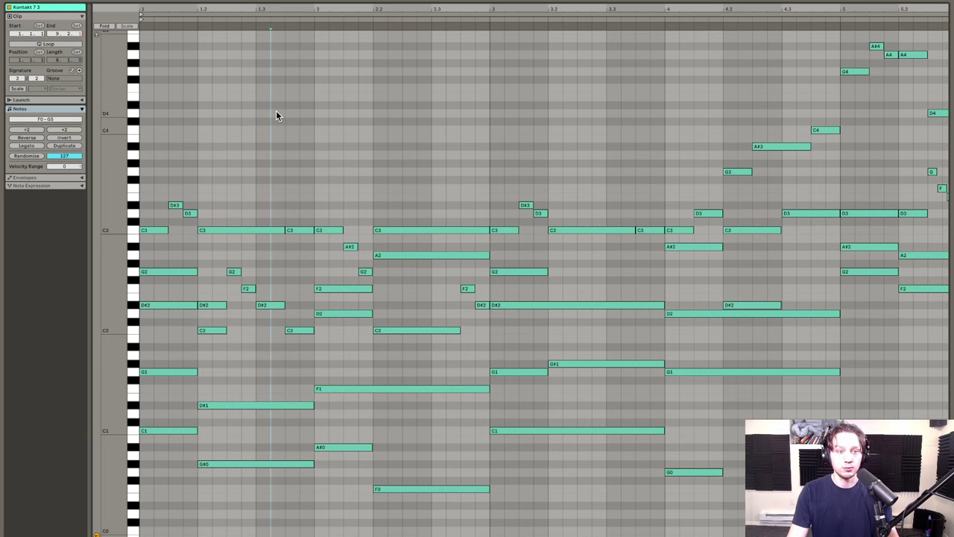
key(space)
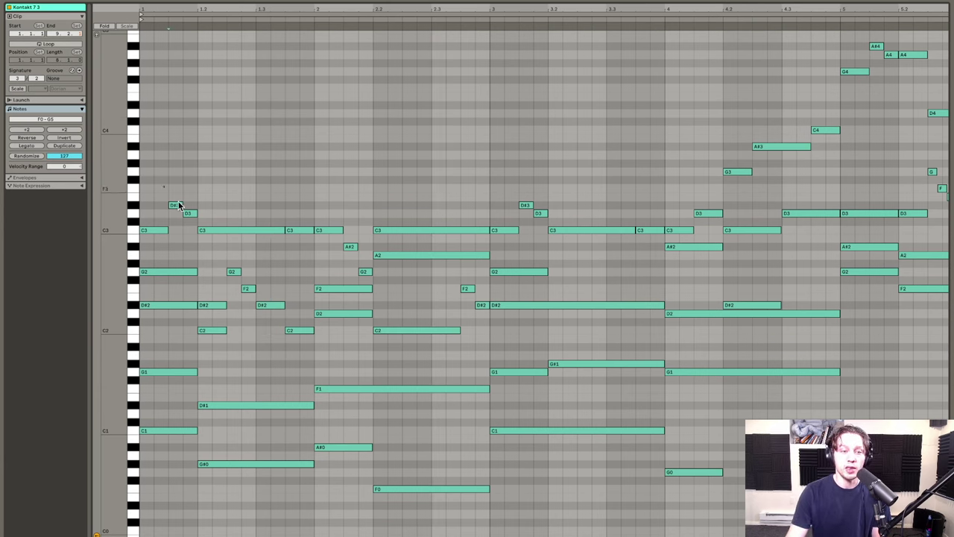
Step: Highlight the opening melody and inner notes, the inner F2, D#2 and C2 of the second chord, and the descent from D#3
drag(144, 184, 290, 334)
click(271, 332)
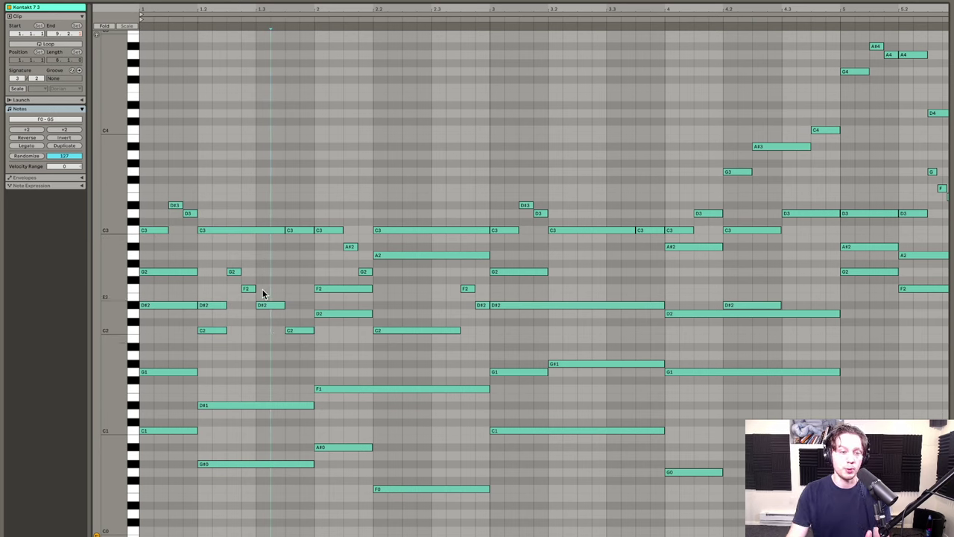
drag(239, 267, 273, 319)
click(293, 331)
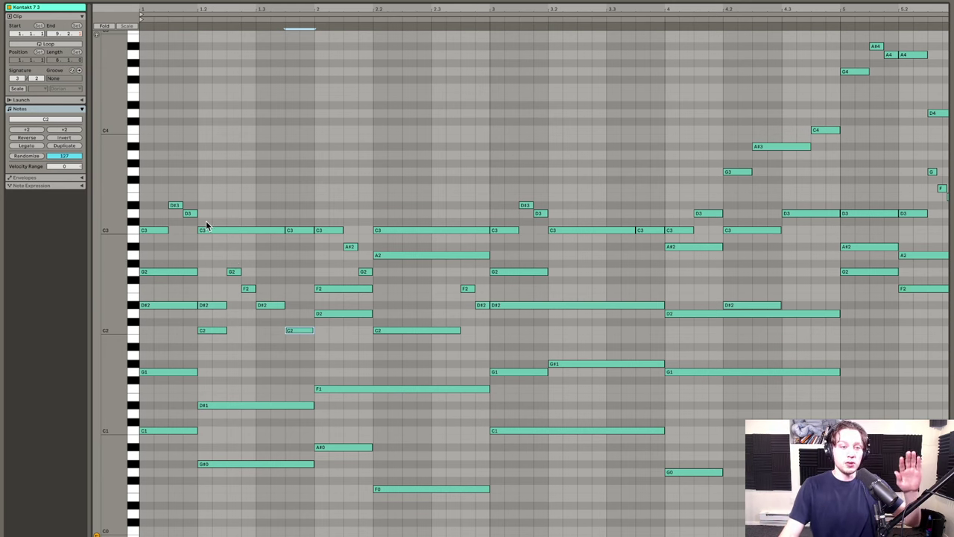
drag(166, 190, 254, 292)
click(270, 319)
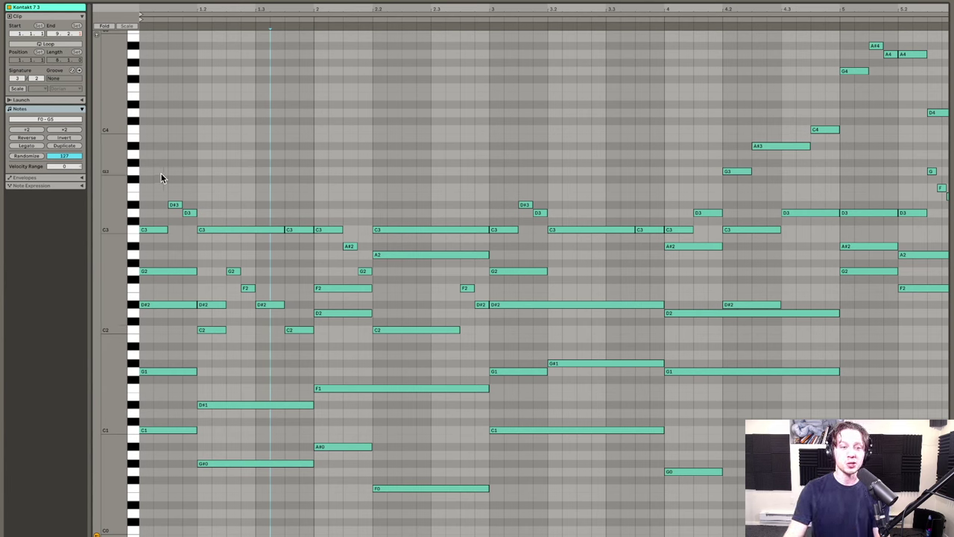
Step: Highlight all the notes of the opening two bars, the phrase across bars 3 and 4, and the G#1 in bar 3
drag(161, 177, 478, 521)
click(519, 498)
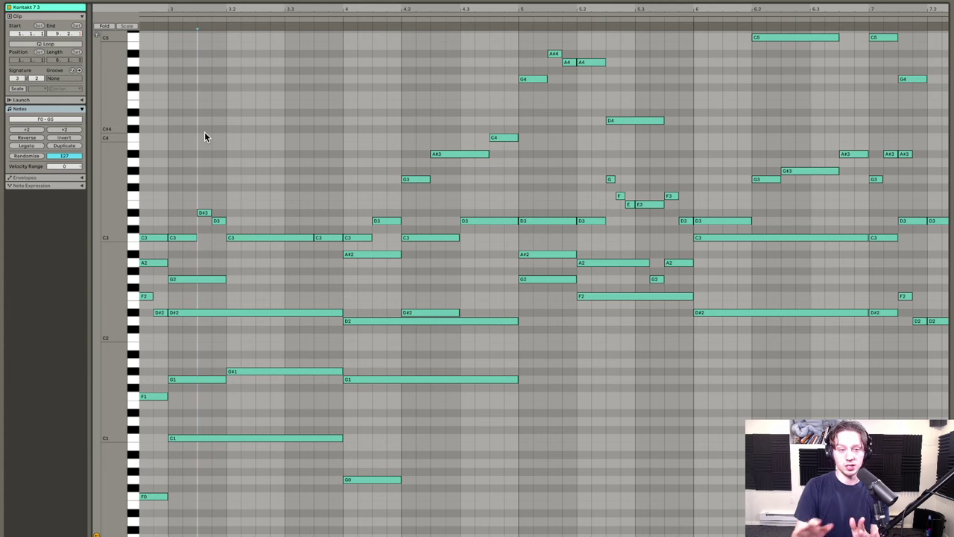
drag(189, 123, 430, 381)
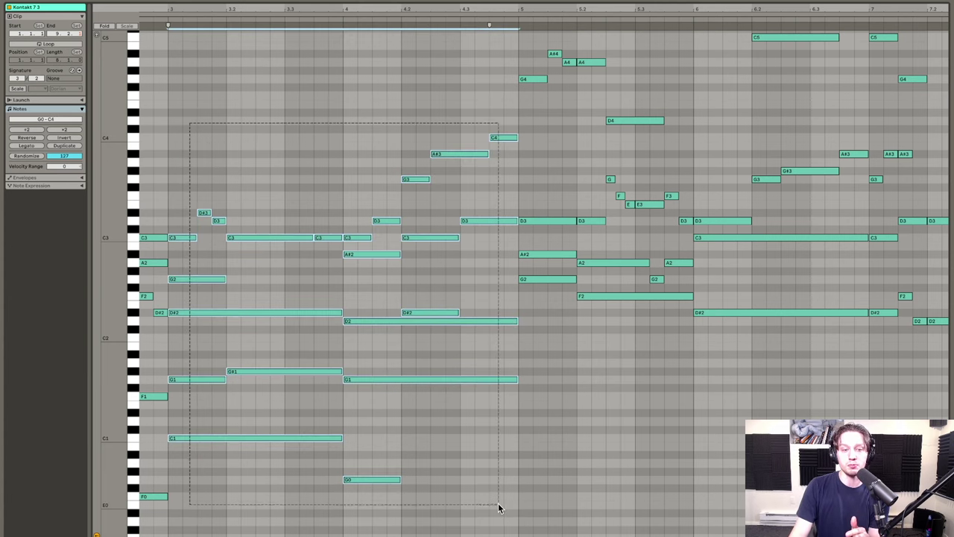
click(503, 481)
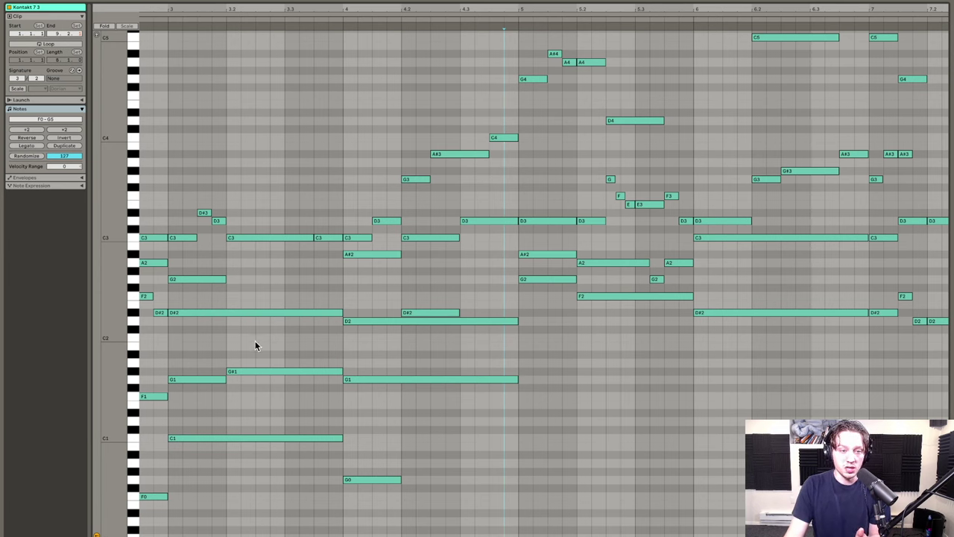
drag(255, 341, 268, 387)
click(471, 274)
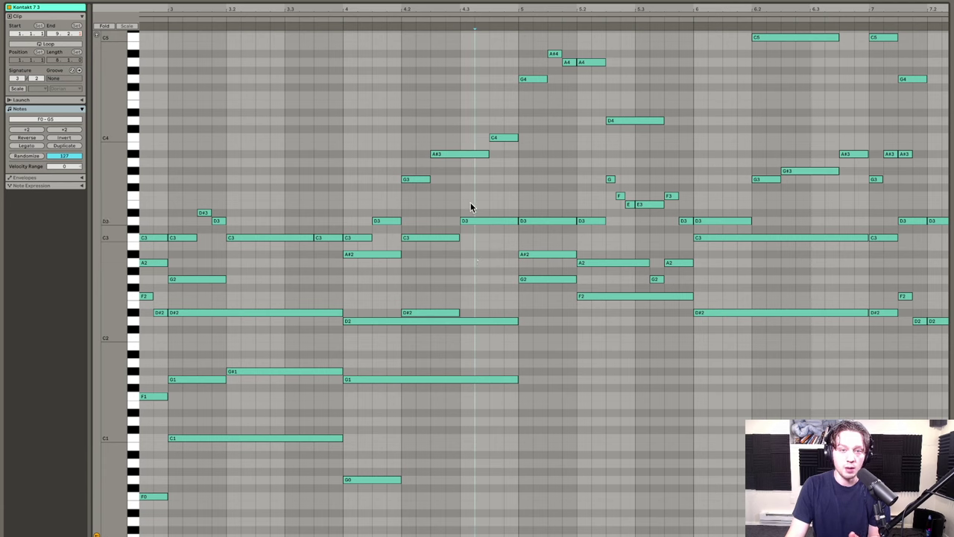
Step: Highlight the two A4 notes around 5.2, select the long A2 in the chord below, and play the clip
scroll(327, 238, right, 1)
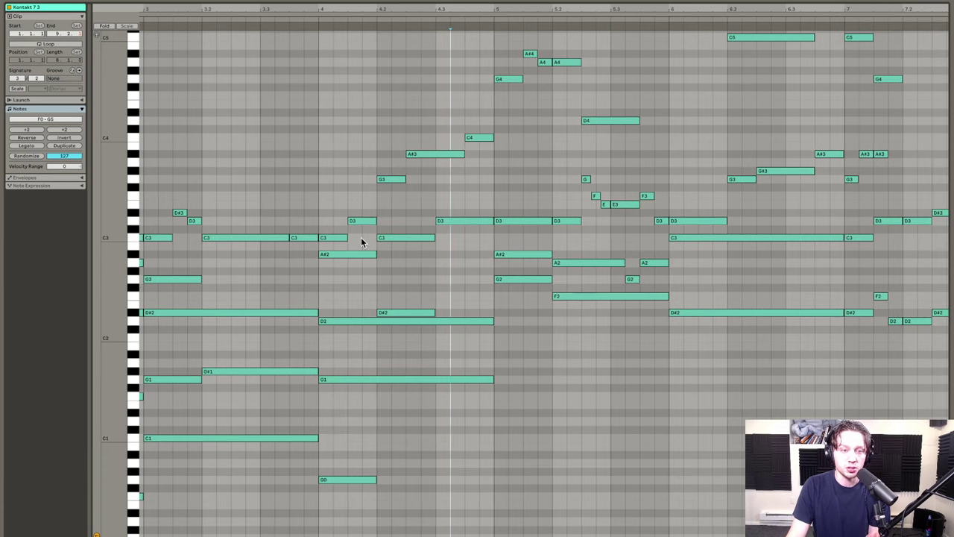
scroll(377, 241, right, 1)
scroll(384, 243, up, 2)
scroll(395, 239, up, 2)
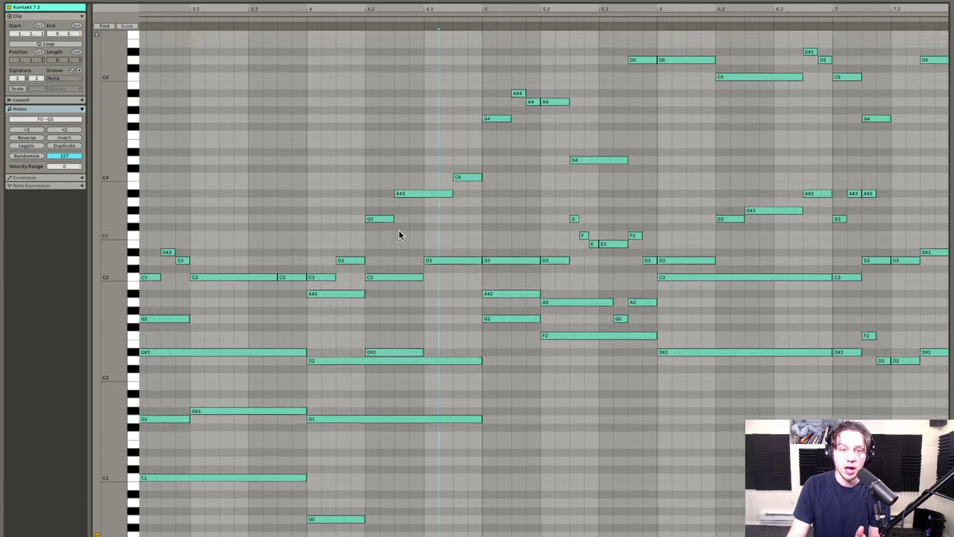
scroll(447, 187, right, 1)
drag(527, 94, 547, 121)
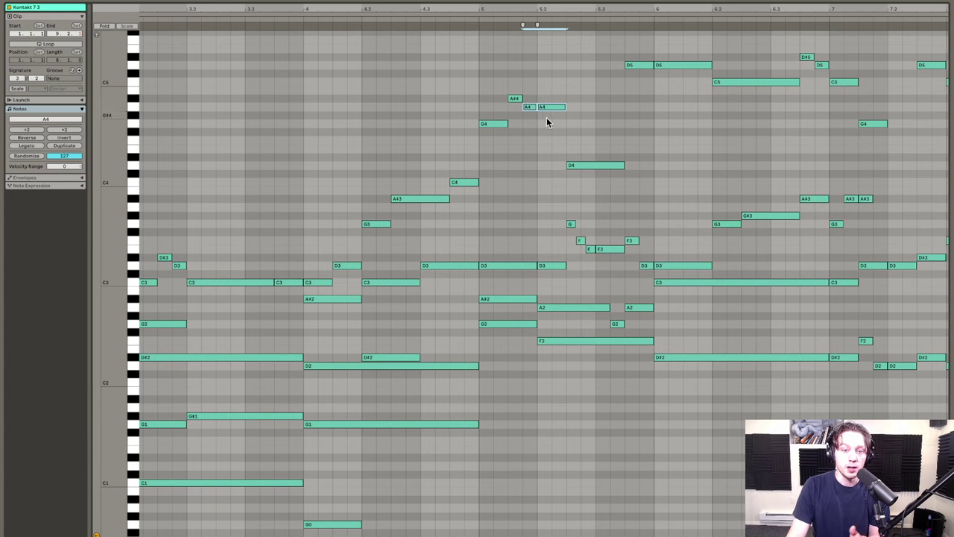
click(549, 127)
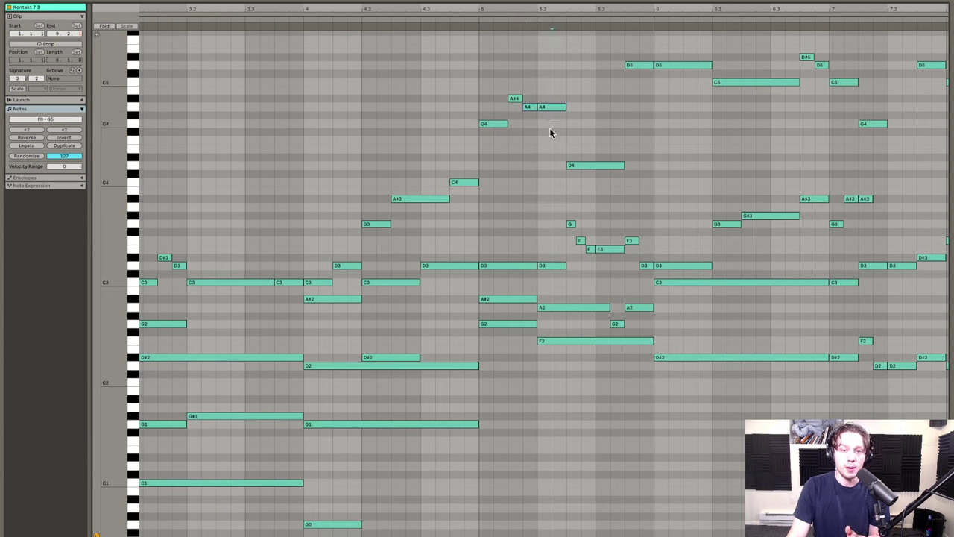
click(561, 307)
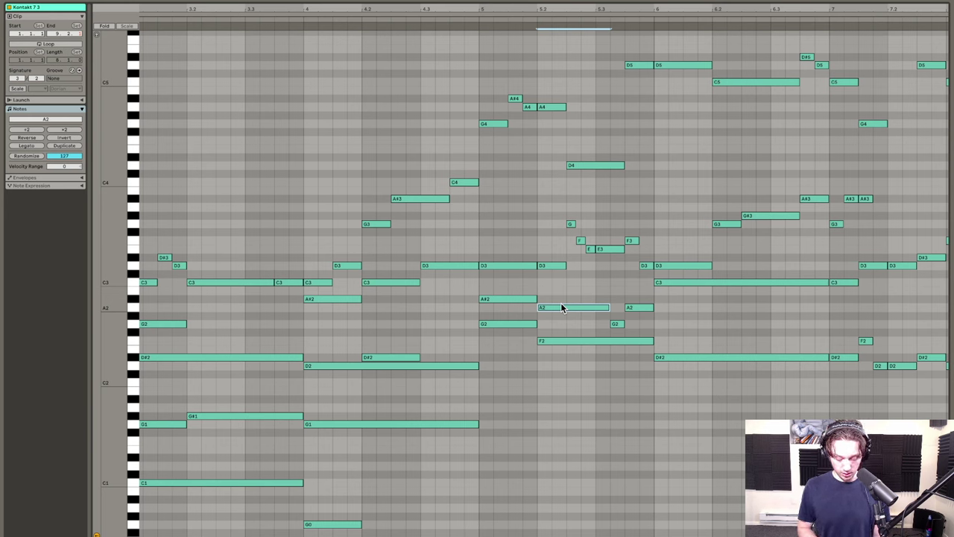
key(space)
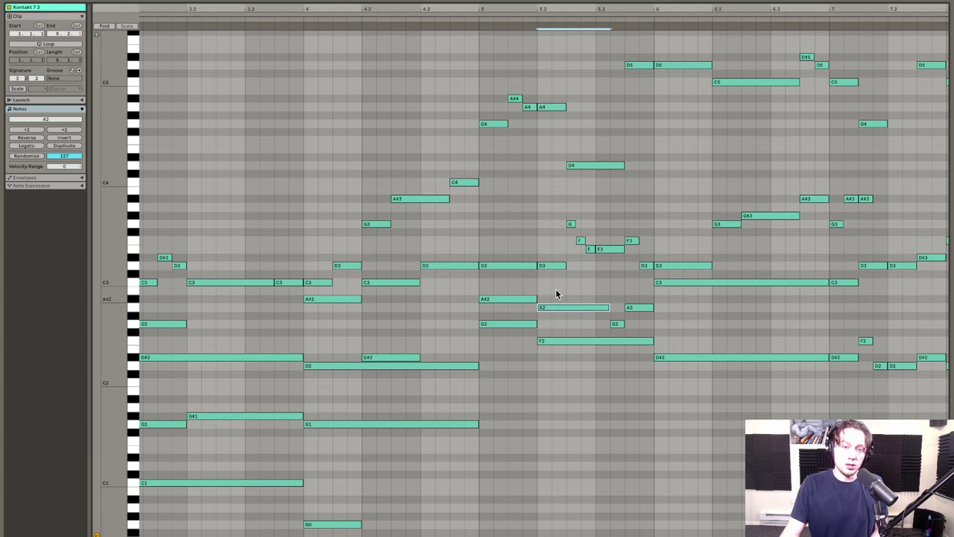
Step: Highlight the chord at 5.2 from A4 down to F2, with and without the inner notes that follow the G3
drag(550, 88, 615, 366)
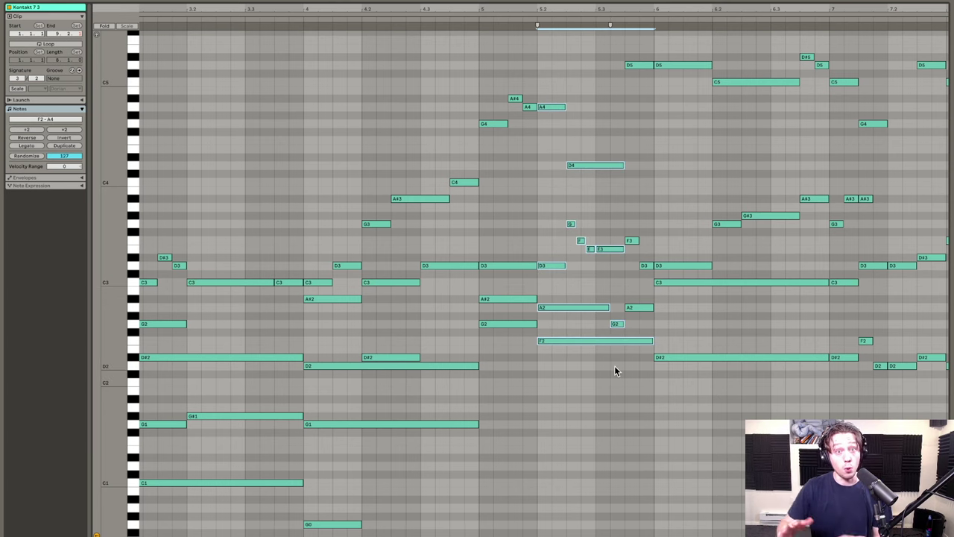
drag(548, 85, 572, 388)
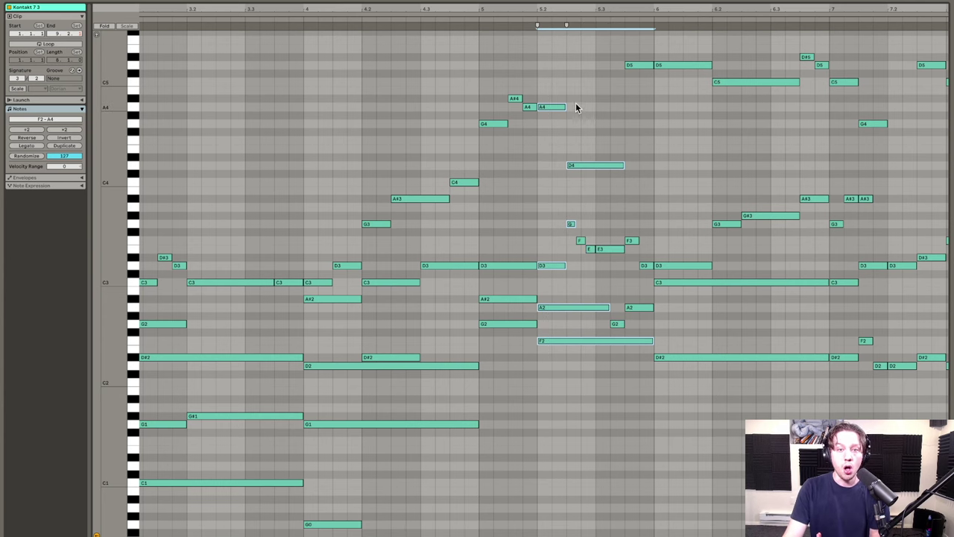
drag(555, 52, 625, 413)
click(625, 413)
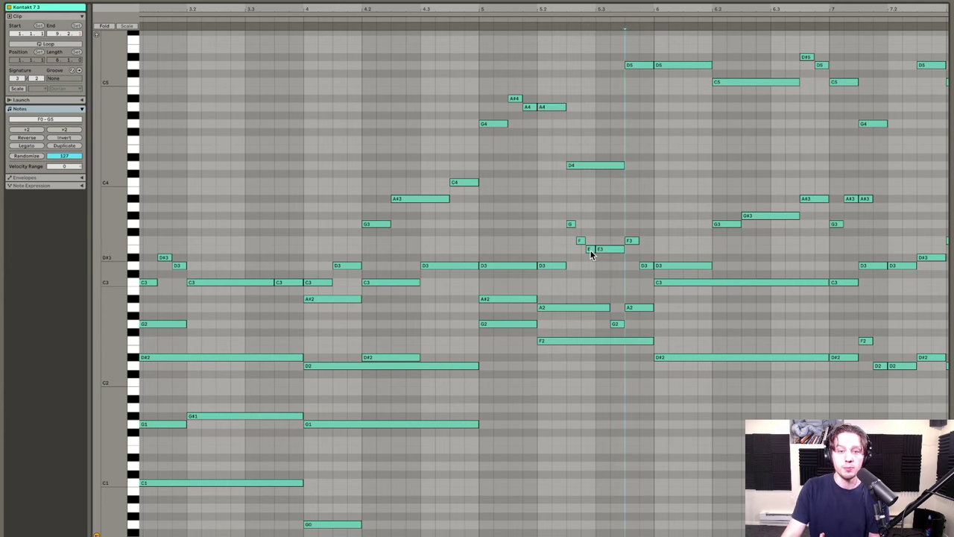
Step: Highlight the inner E3 notes after 5.2, the surrounding notes from G3 to A2, and the whole passage from D5 down to F2
drag(587, 246, 618, 255)
mouse_move(571, 193)
mouse_down()
mouse_move(607, 249)
mouse_move(636, 256)
mouse_move(633, 311)
mouse_up()
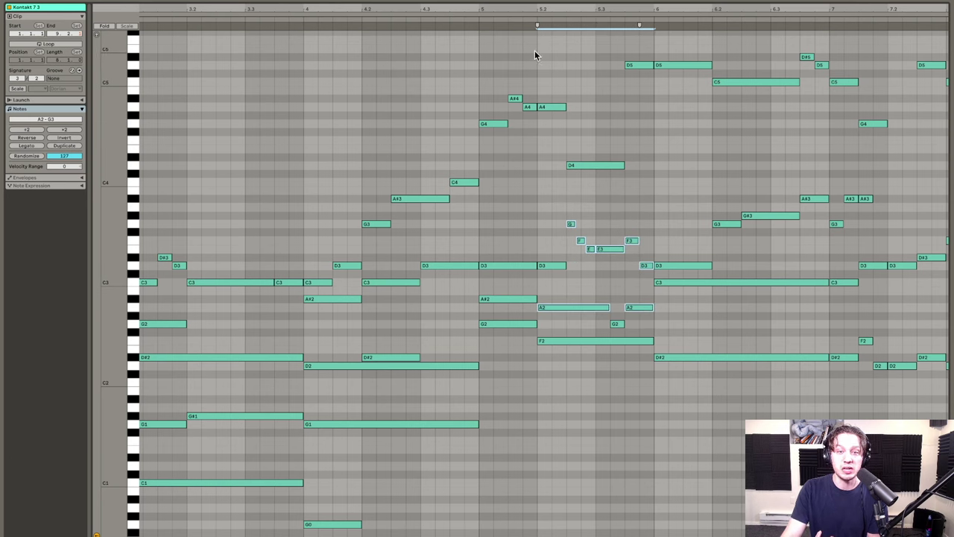
click(560, 52)
drag(563, 63, 648, 360)
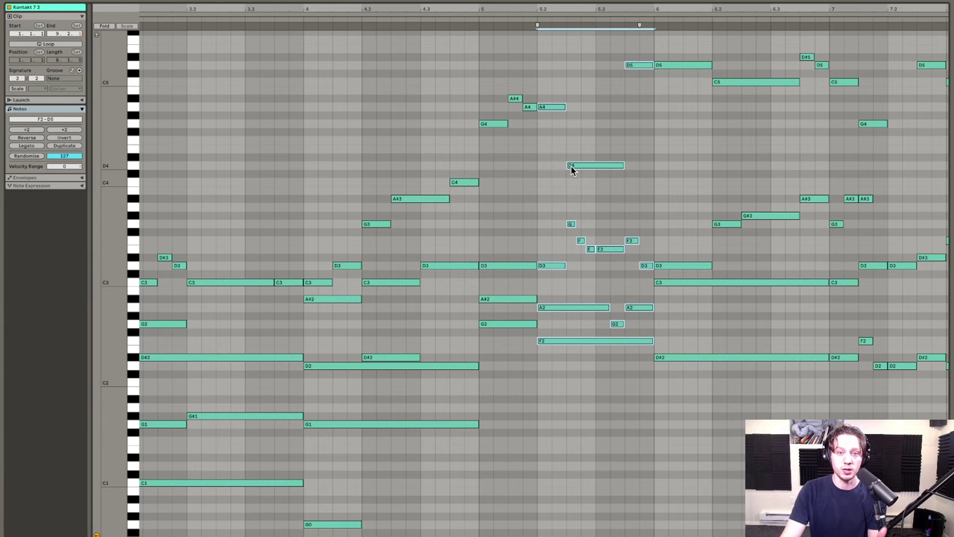
scroll(572, 165, right, 2)
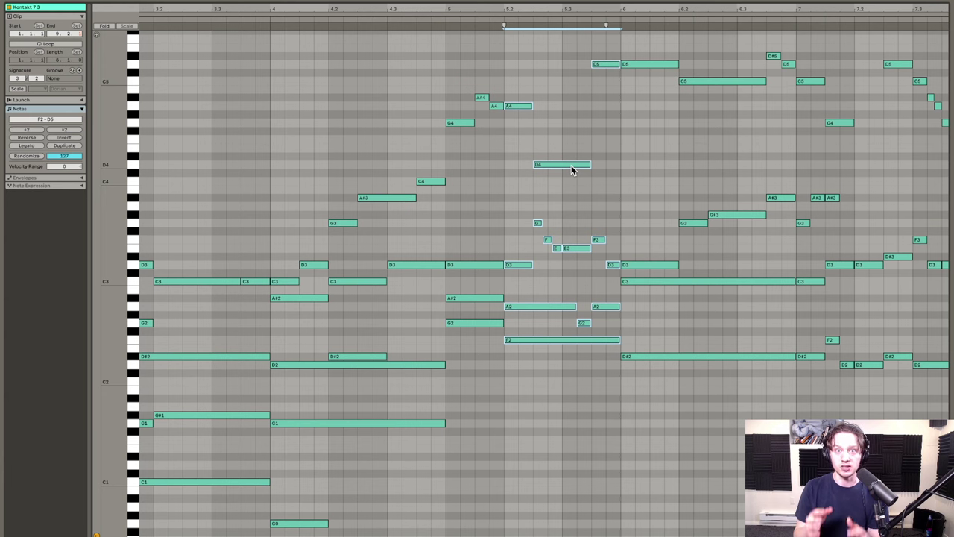
Step: Clear the highlighted passage and highlight the two A4 notes around 5.2 instead
scroll(543, 140, left, 4)
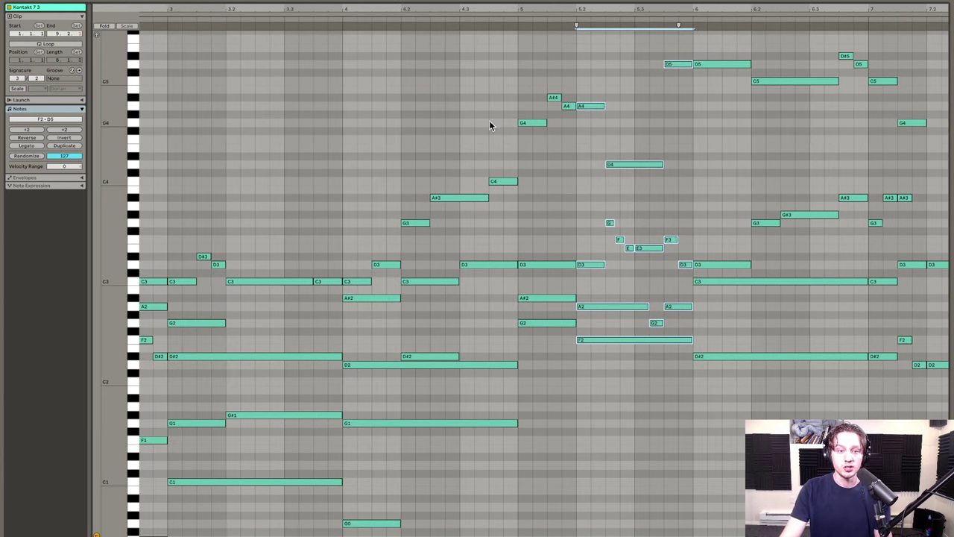
drag(489, 17, 493, 30)
scroll(500, 160, down, 1)
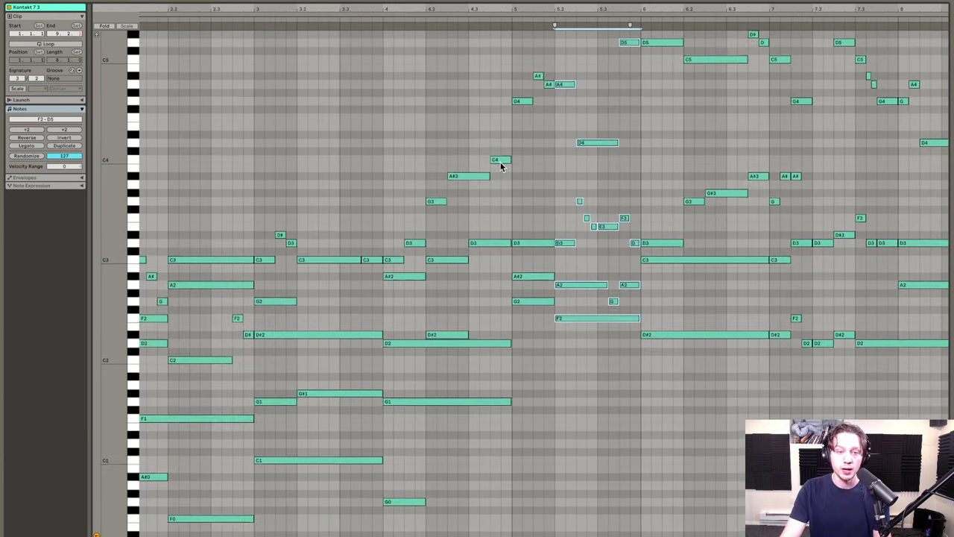
scroll(546, 173, up, 1)
click(592, 154)
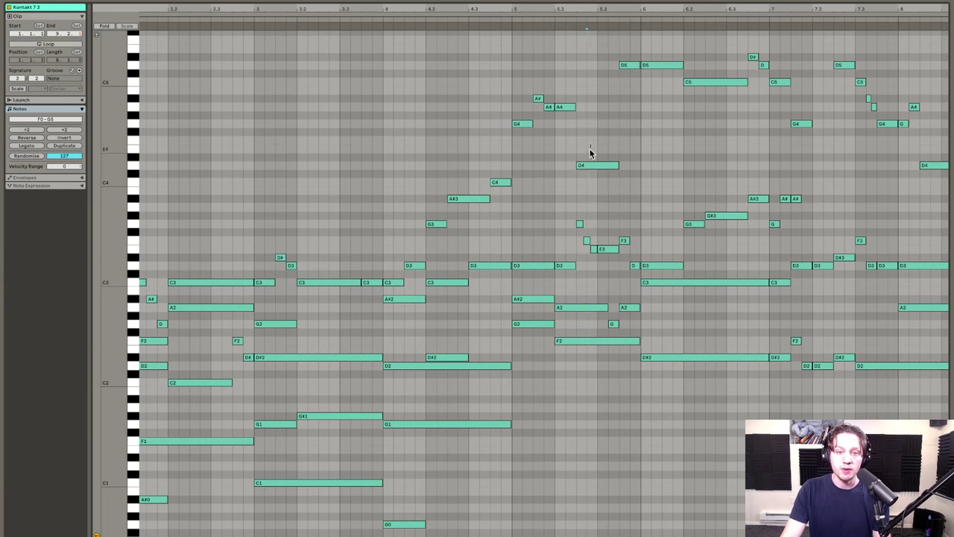
click(553, 104)
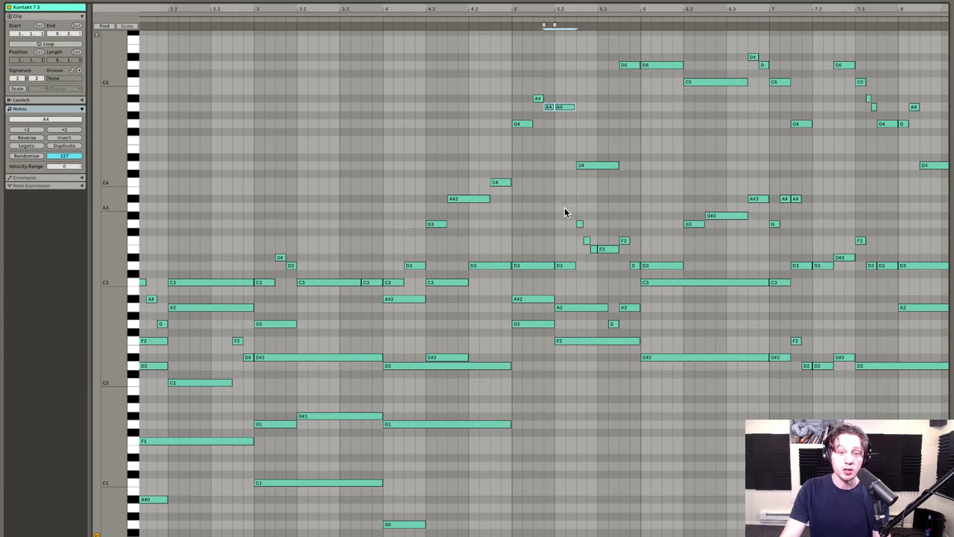
Step: Highlight the passage starting at 5.2 from D5 down to F2 and play the clip
drag(564, 211, 585, 252)
click(608, 273)
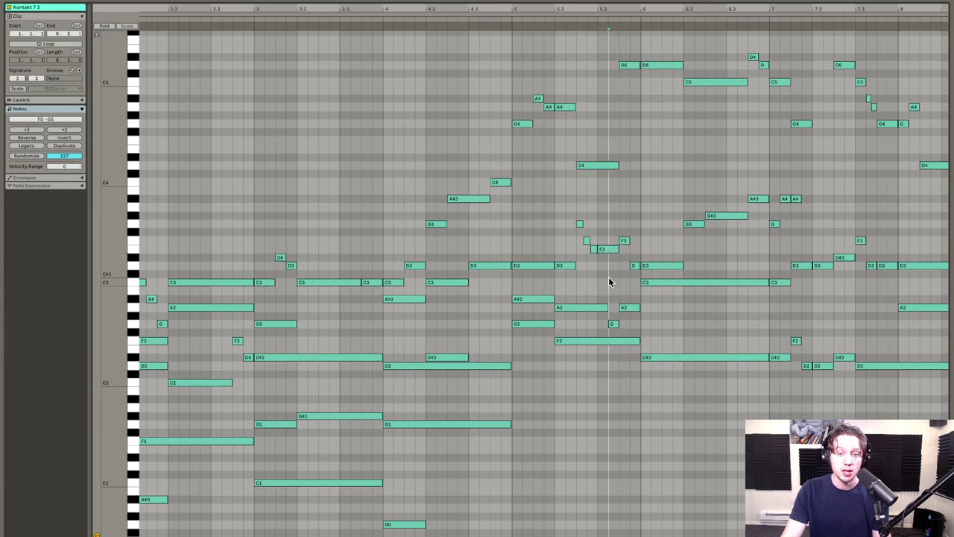
drag(573, 56, 627, 370)
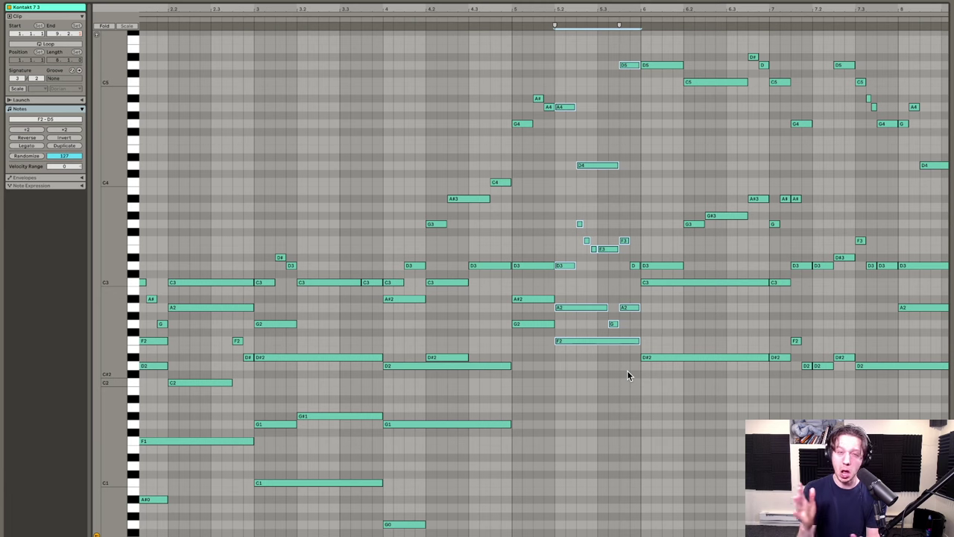
scroll(453, 151, left, 1)
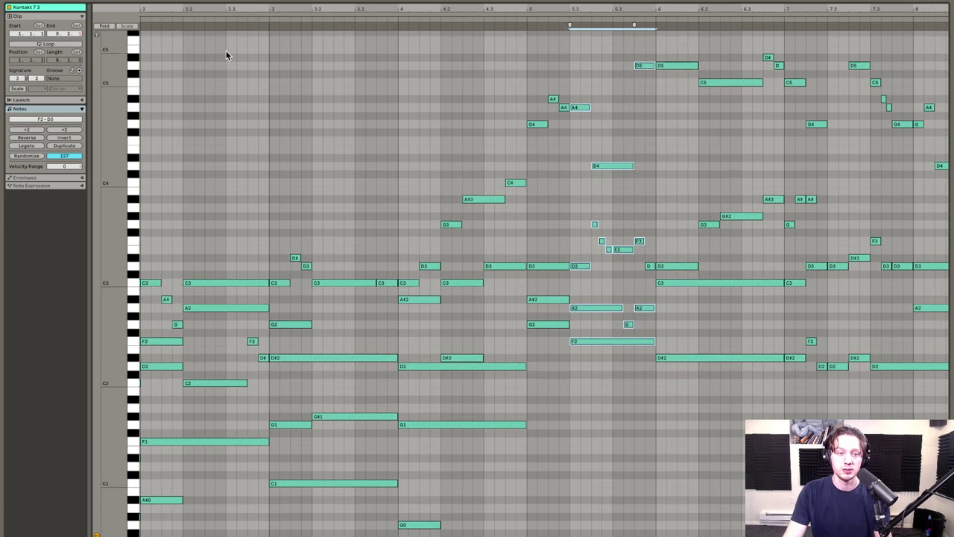
key(space)
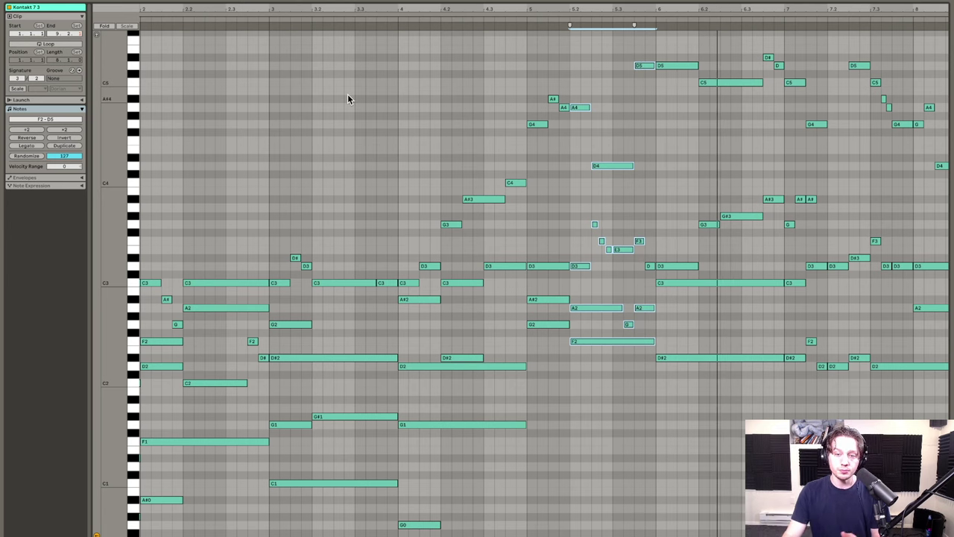
Step: Highlight the two inner E3 notes after 5.2, and the surrounding chord from A4 down to F2
scroll(348, 98, right, 5)
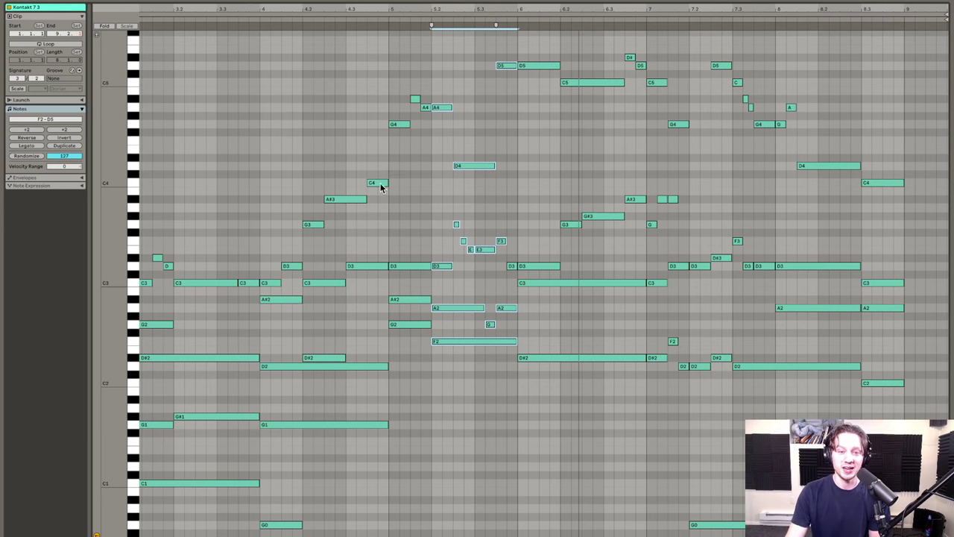
click(459, 252)
drag(459, 252, 483, 255)
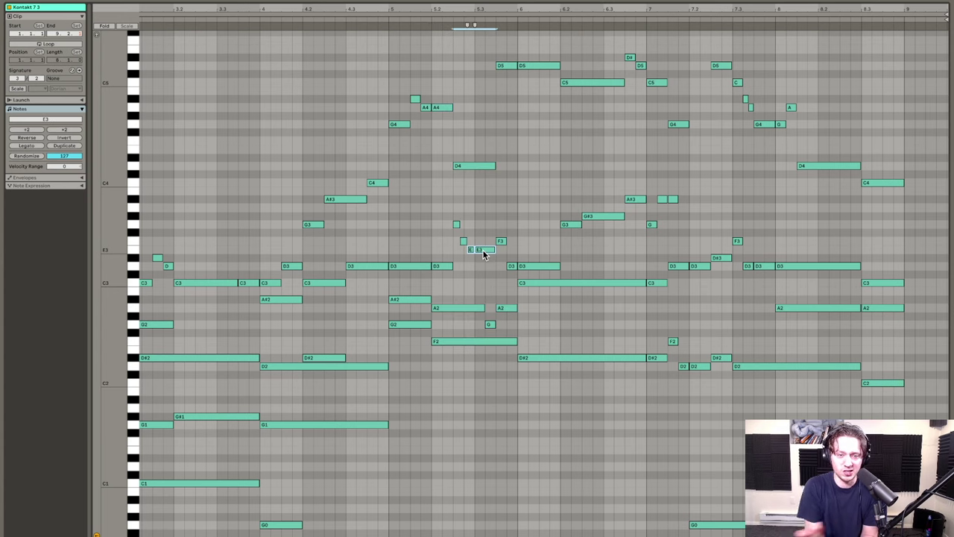
drag(446, 80, 500, 375)
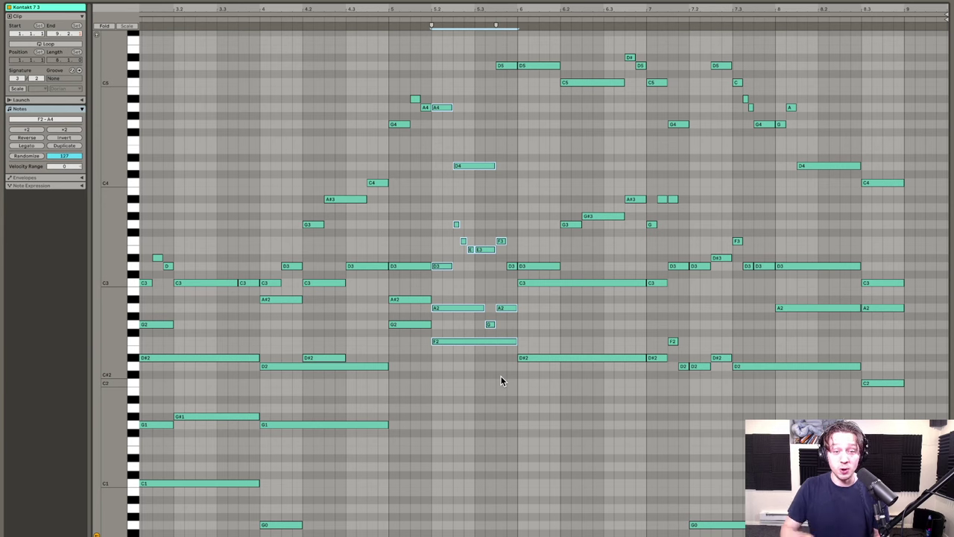
click(486, 377)
Step: Highlight the phrase from bar 4 to the start of bar 6, from D5 down to G1, and return to the clip's opening
scroll(449, 351, left, 5)
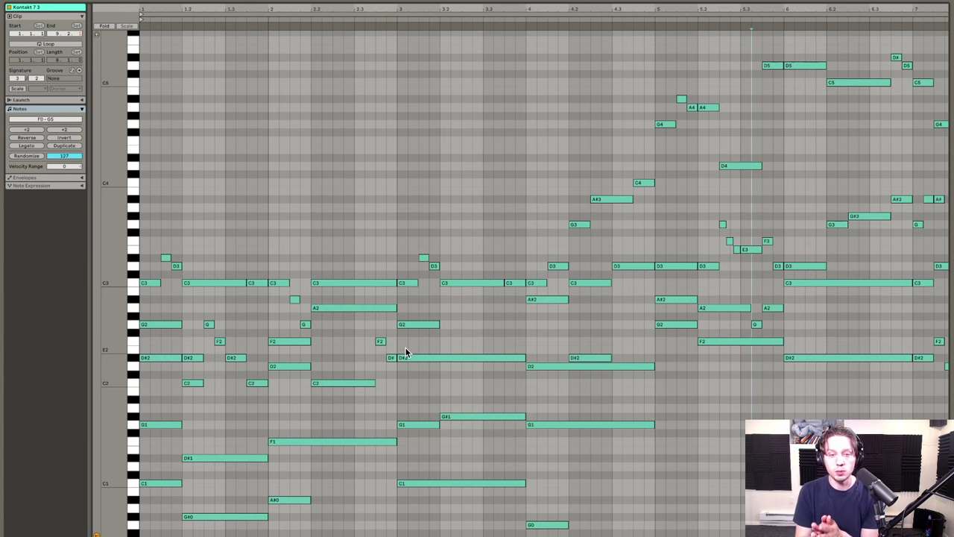
scroll(407, 348, right, 5)
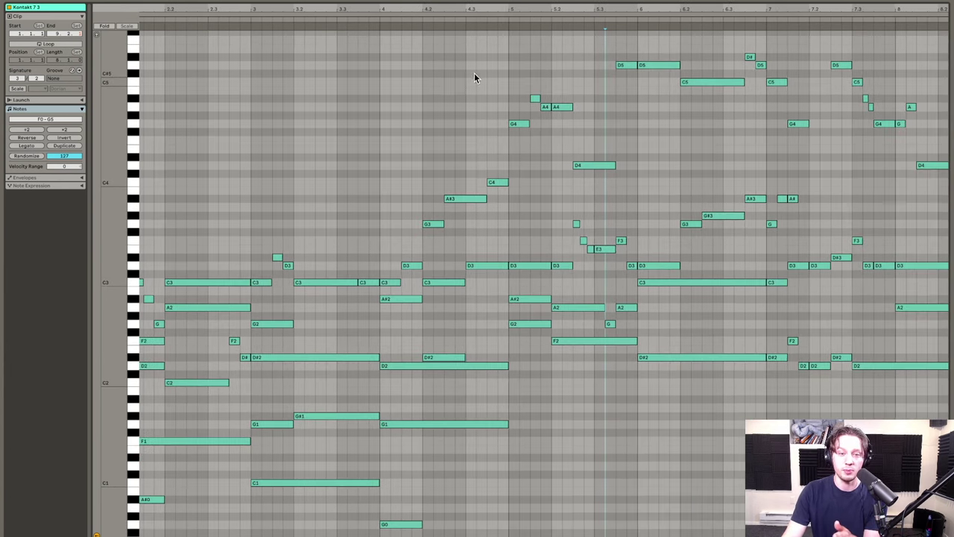
drag(403, 65, 667, 468)
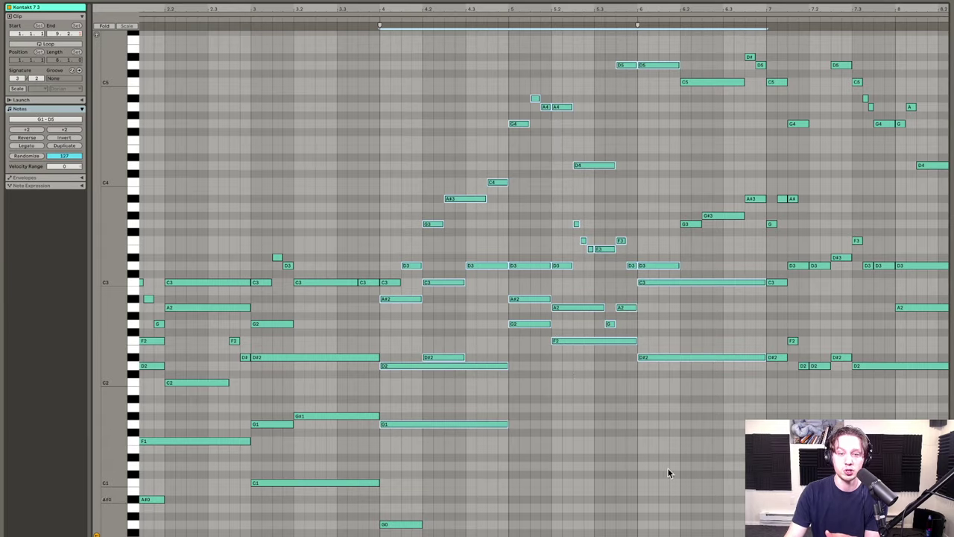
scroll(668, 448, right, 3)
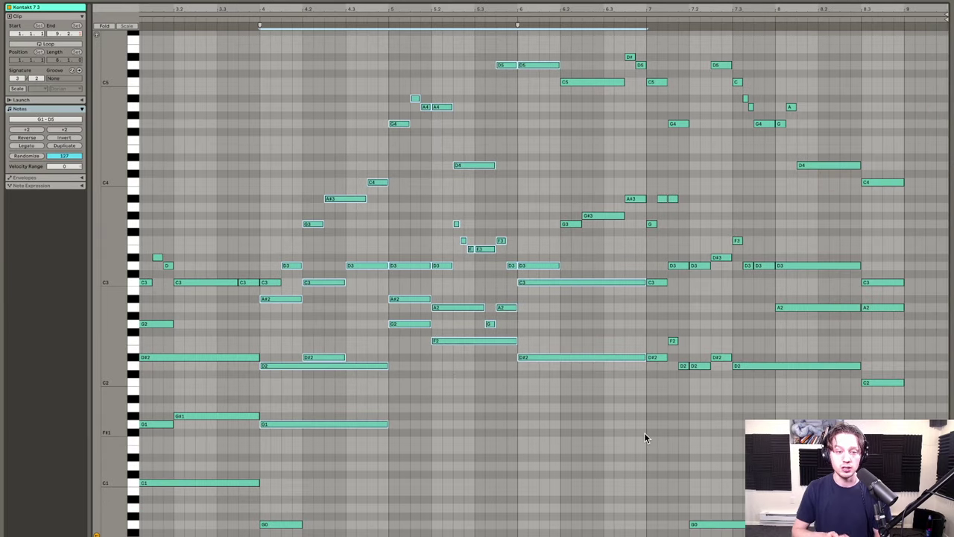
scroll(477, 370, left, 5)
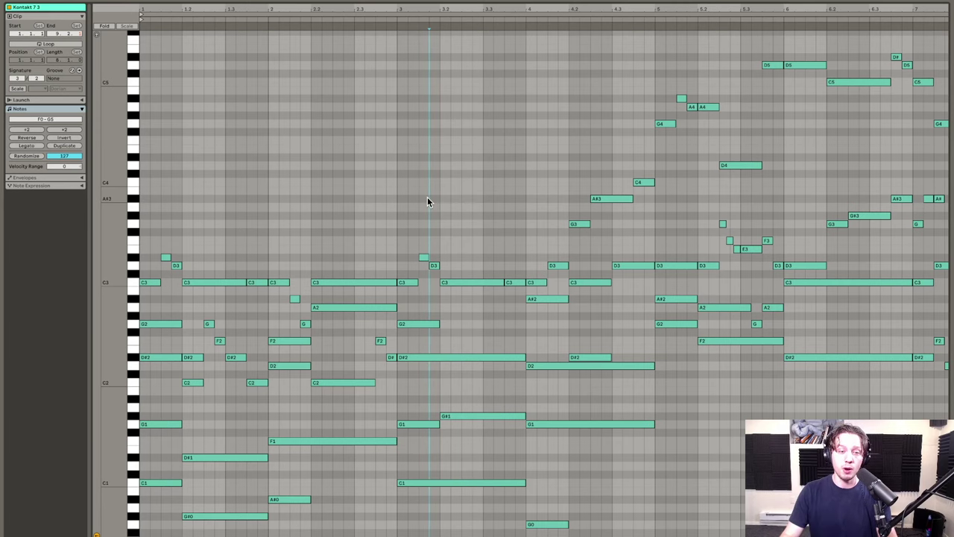
Step: Show the clip's MIDI controller envelopes, viewing the Expression curve first and the 1: Modulation Wheel curve second
scroll(422, 201, down, 3)
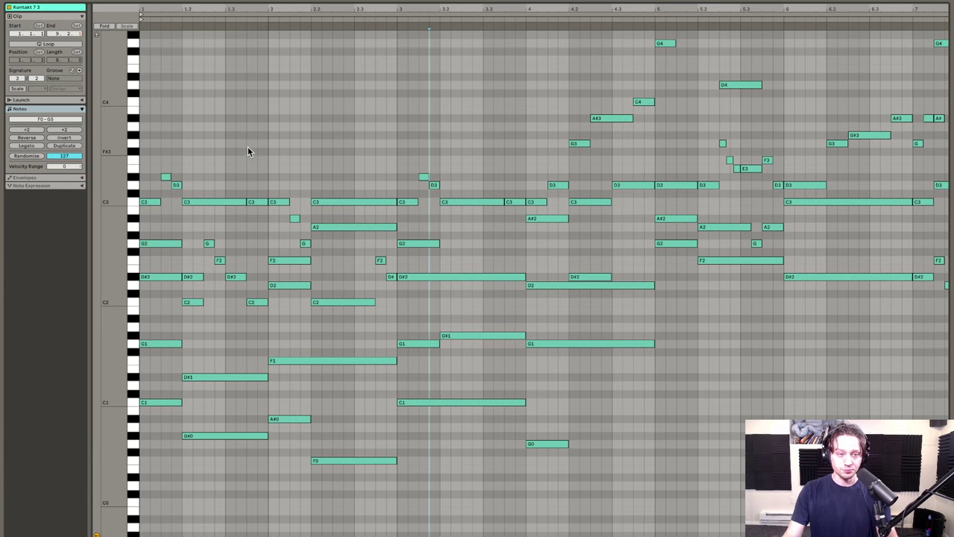
click(78, 179)
click(28, 188)
click(29, 196)
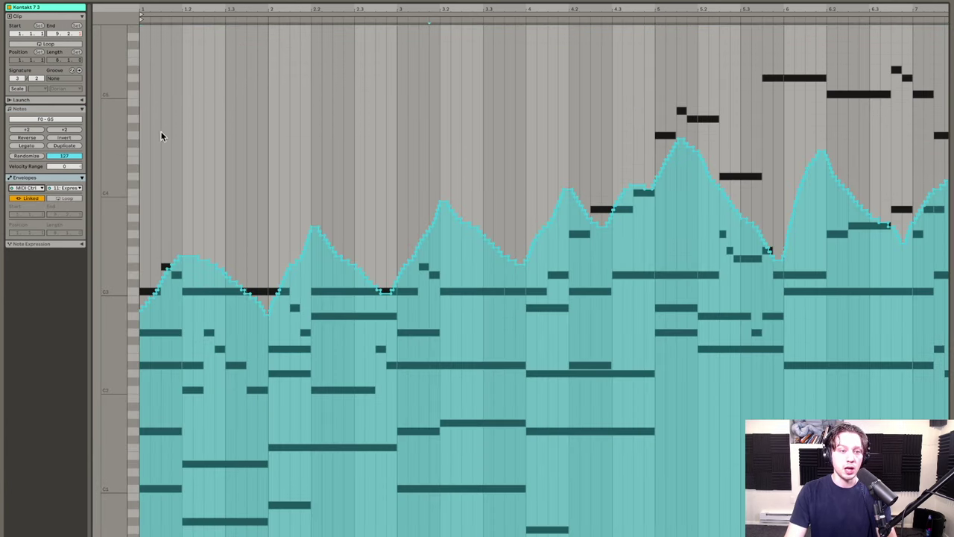
click(64, 189)
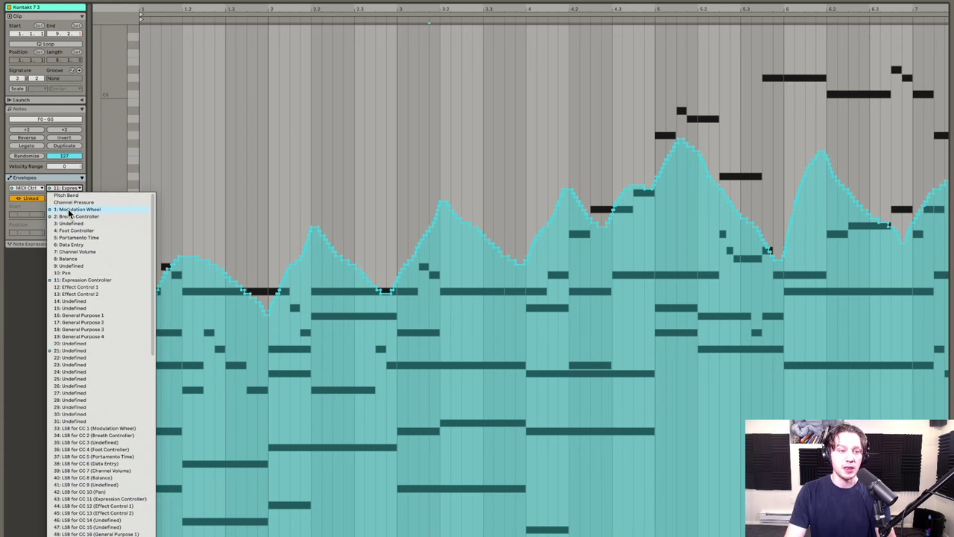
click(71, 210)
Step: Inspect the Modulation Wheel curve over the opening bars, play the clip along with it, and place the insert marker just before 2.2
drag(163, 11, 207, 12)
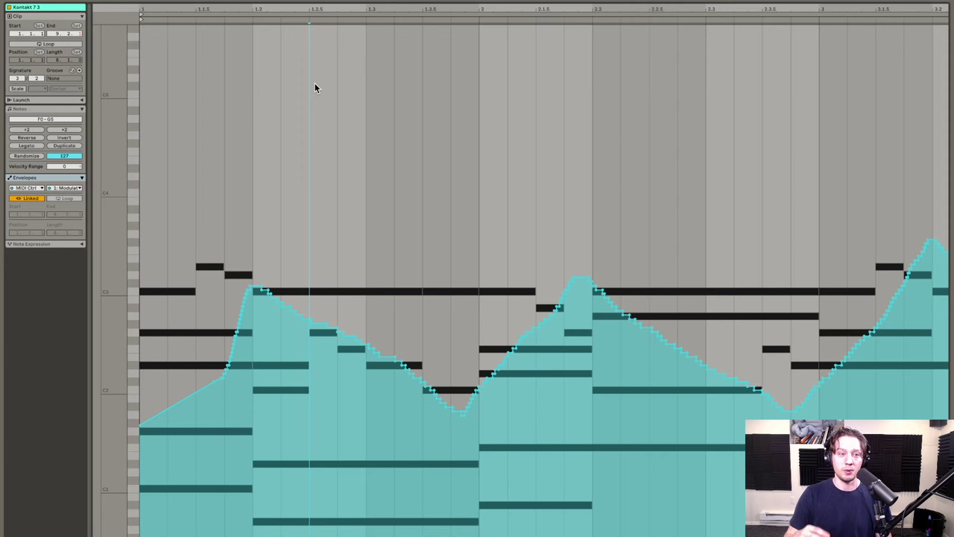
drag(332, 14, 215, 147)
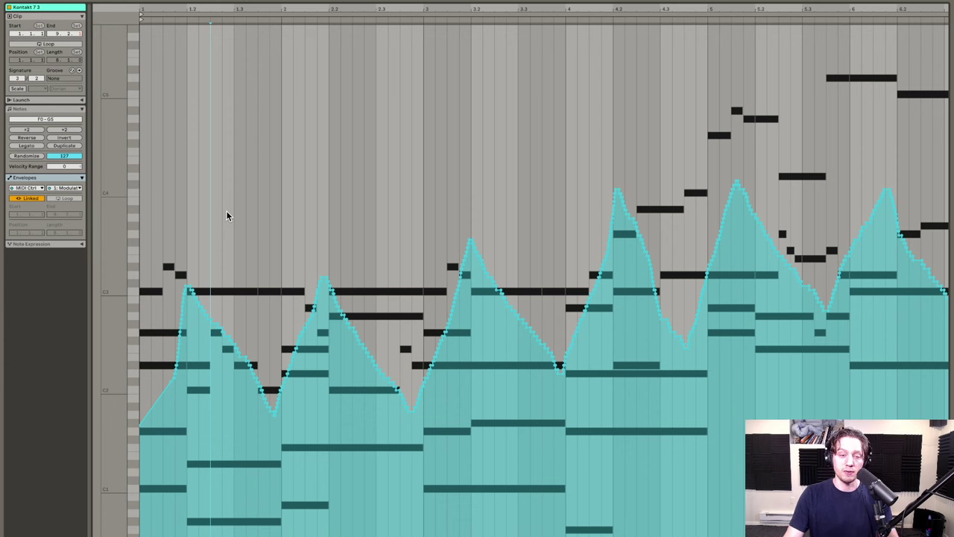
key(space)
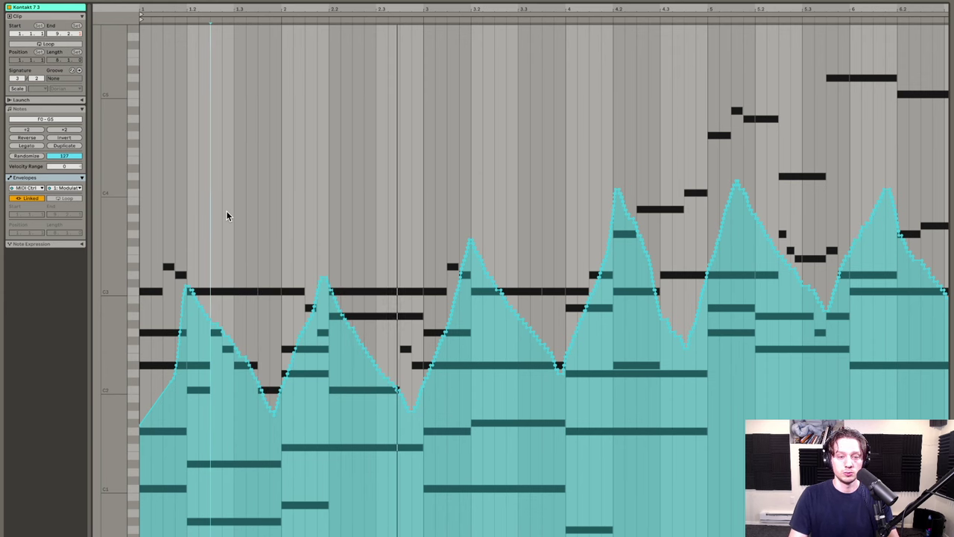
key(space)
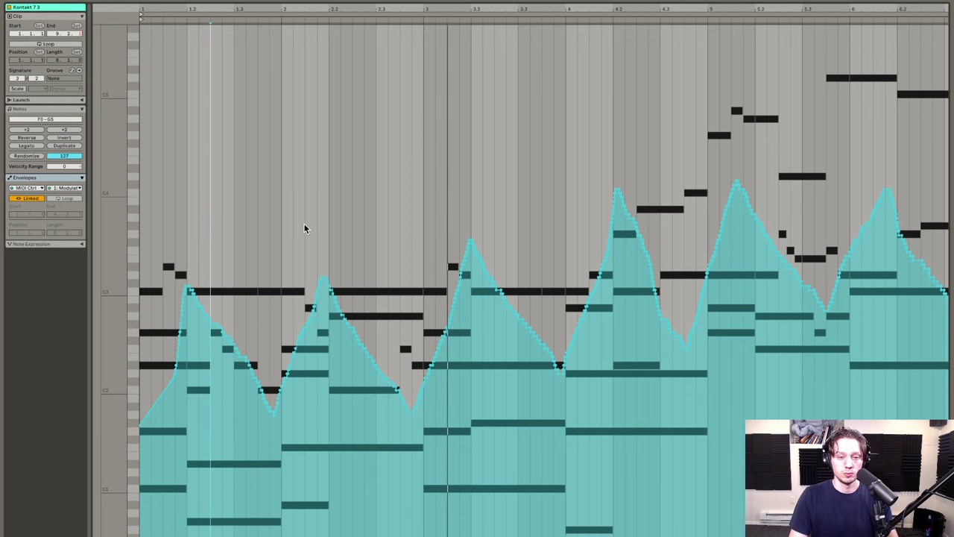
click(308, 231)
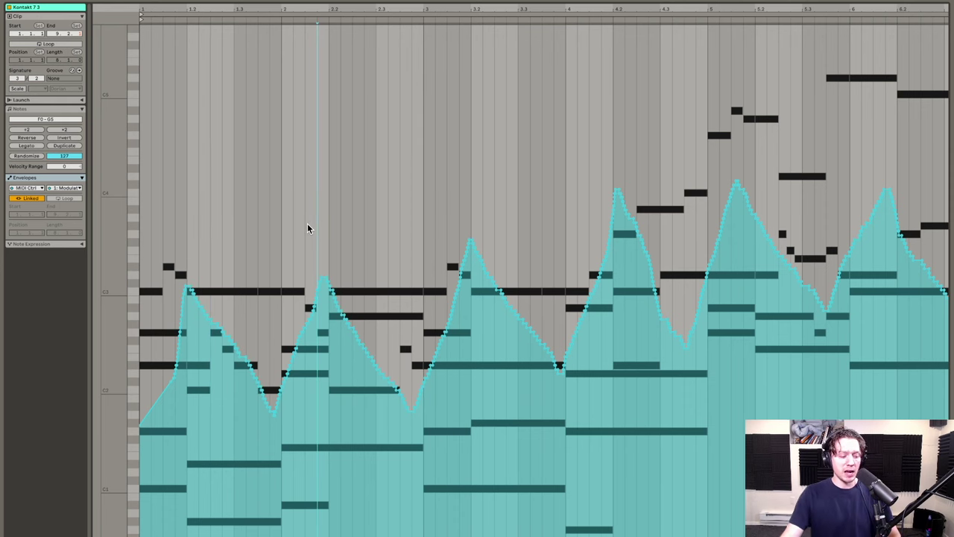
Step: Return to the clip's note view and highlight the upper notes at the start of bar 1
click(32, 109)
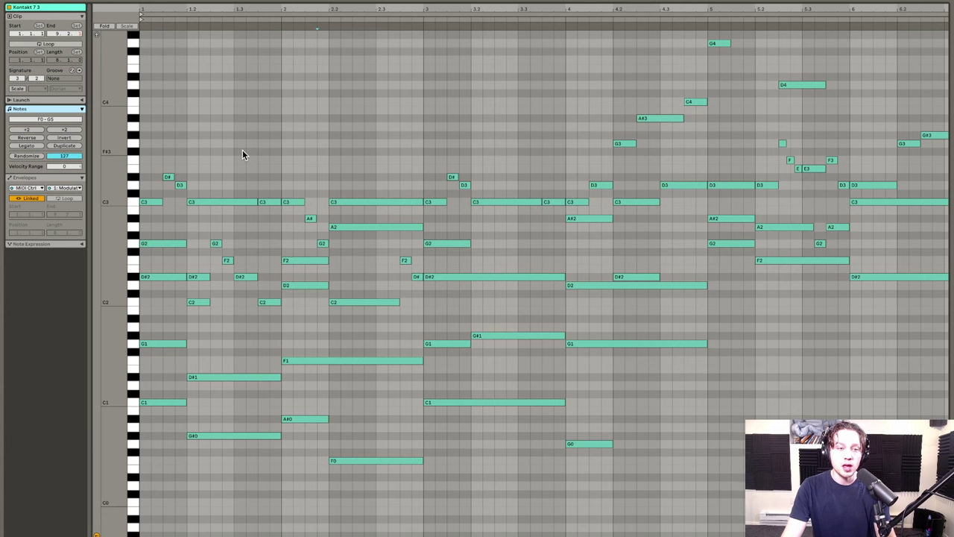
drag(161, 171, 208, 297)
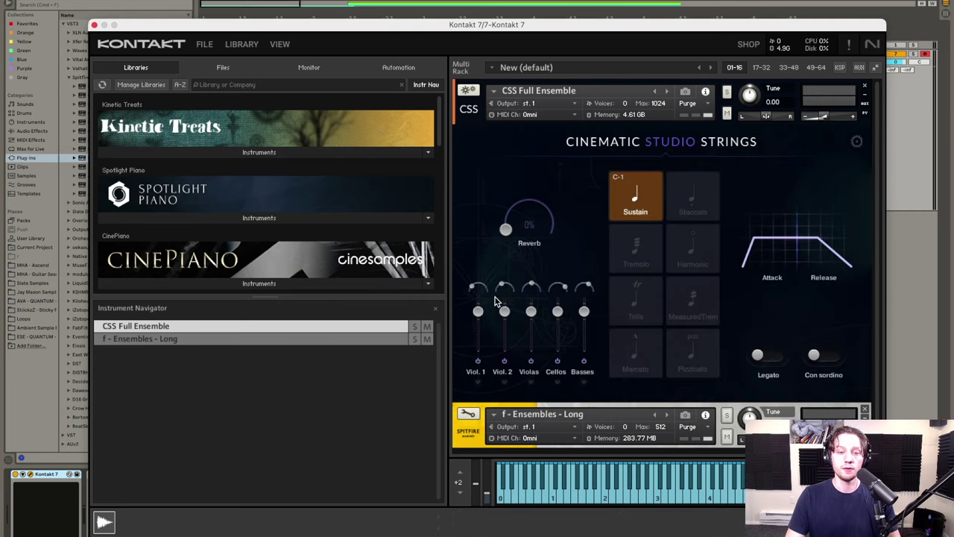
Step: Examine the CSS Full Ensemble and Spitfire Chamber Strings "f - Ensembles - Long" instruments loaded in the Kontakt 7 rack
drag(393, 25, 267, 0)
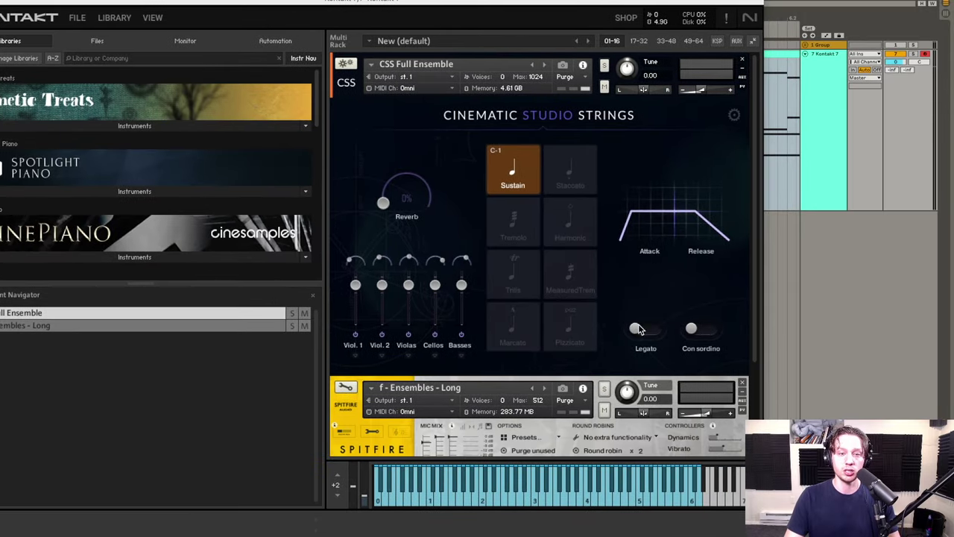
scroll(472, 152, down, 3)
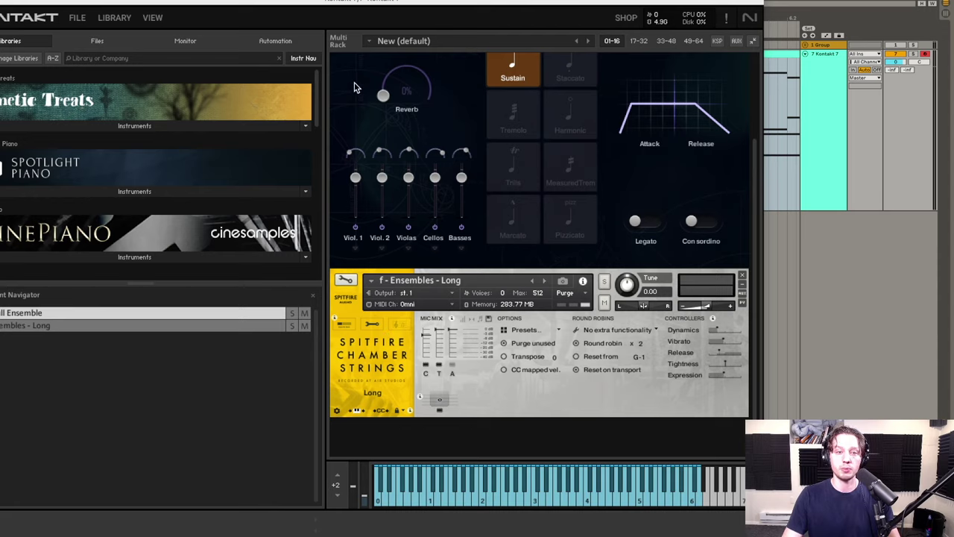
drag(341, 2, 401, 16)
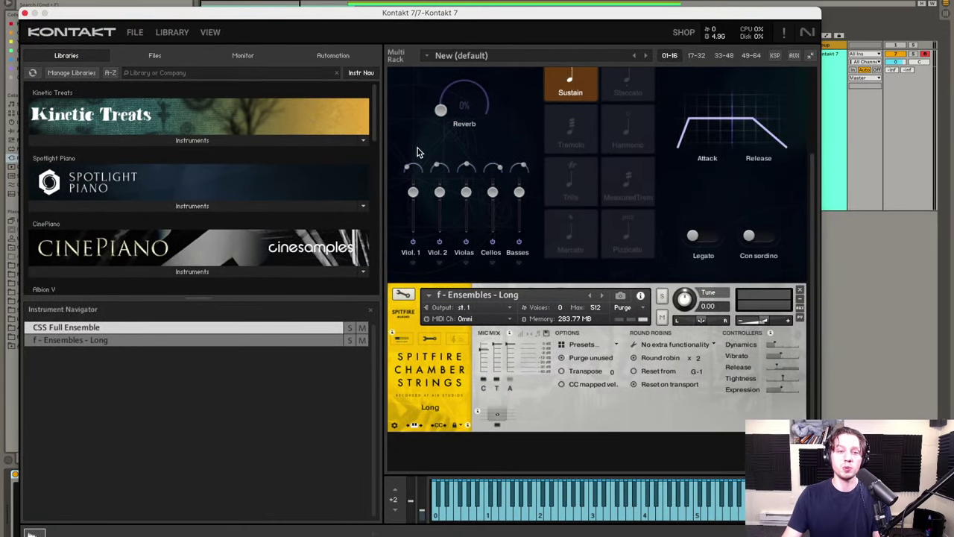
scroll(447, 146, up, 3)
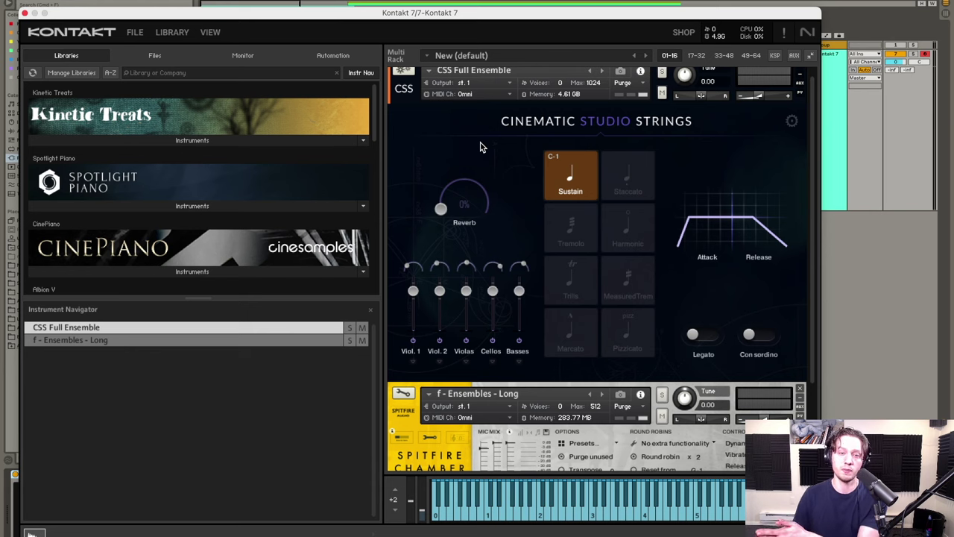
scroll(454, 135, down, 1)
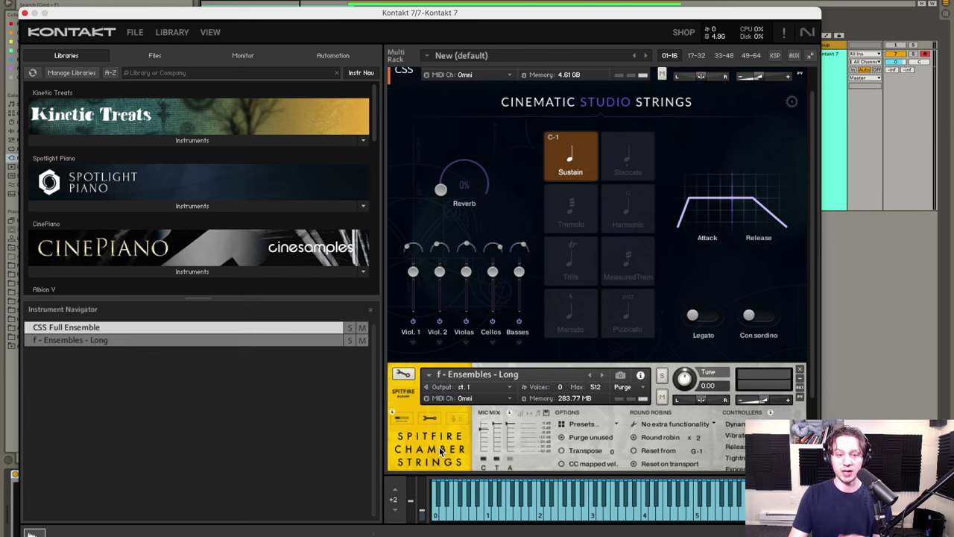
scroll(441, 452, up, 2)
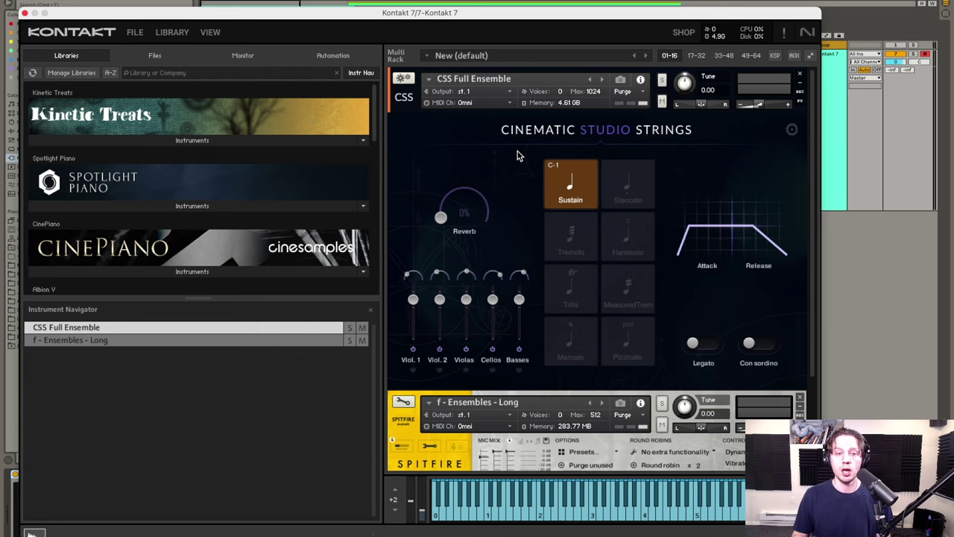
scroll(511, 158, down, 1)
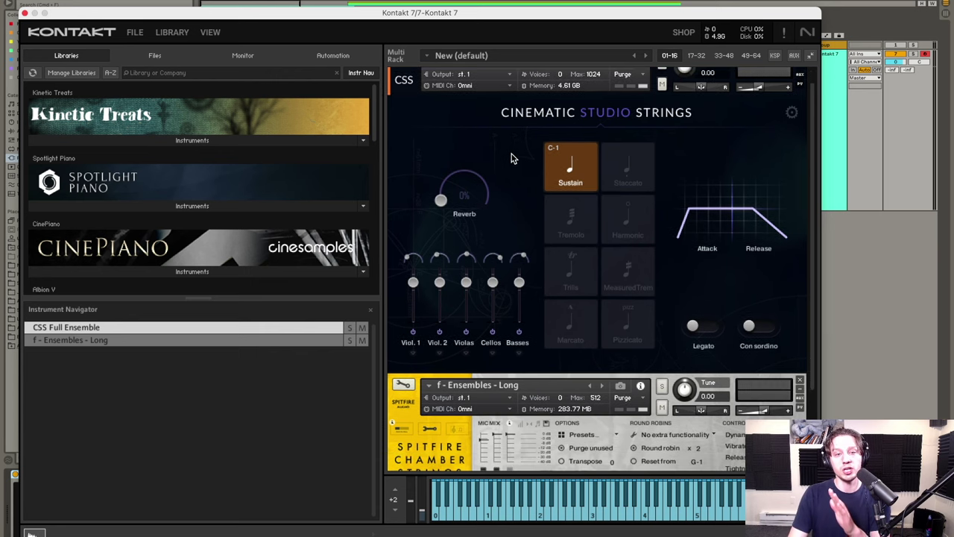
scroll(512, 158, down, 2)
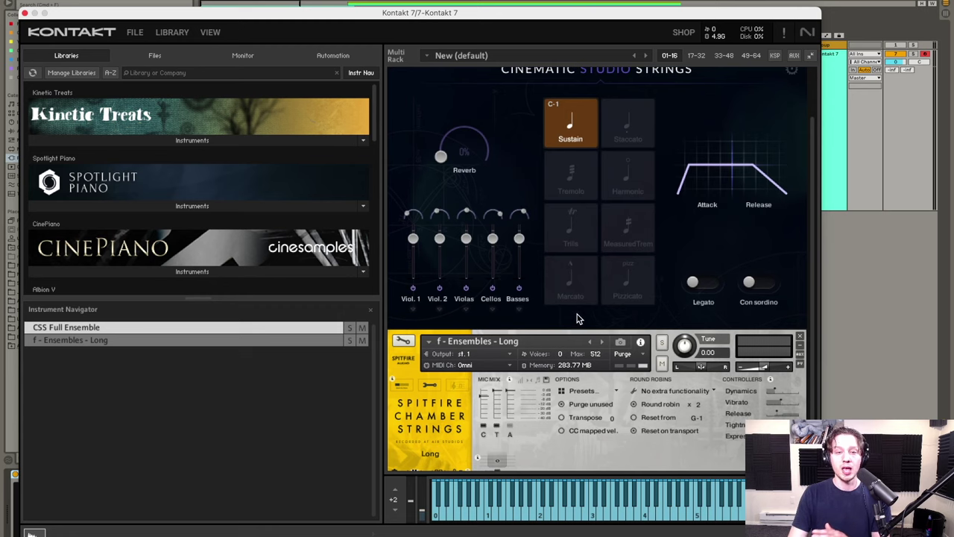
scroll(578, 319, up, 3)
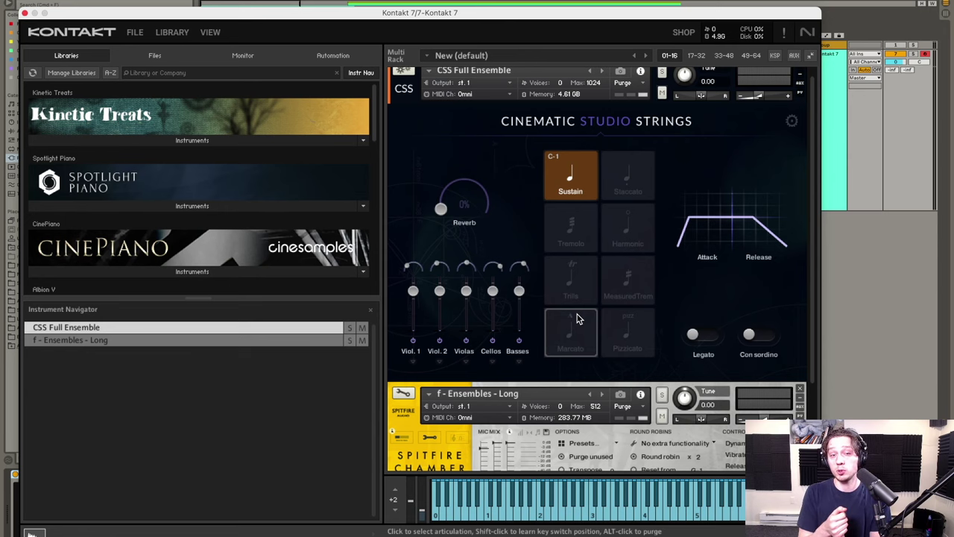
Step: Compare the Cinematic Studio Strings interface with the Spitfire Chamber Strings microphone and controller settings in the rack
scroll(493, 161, up, 1)
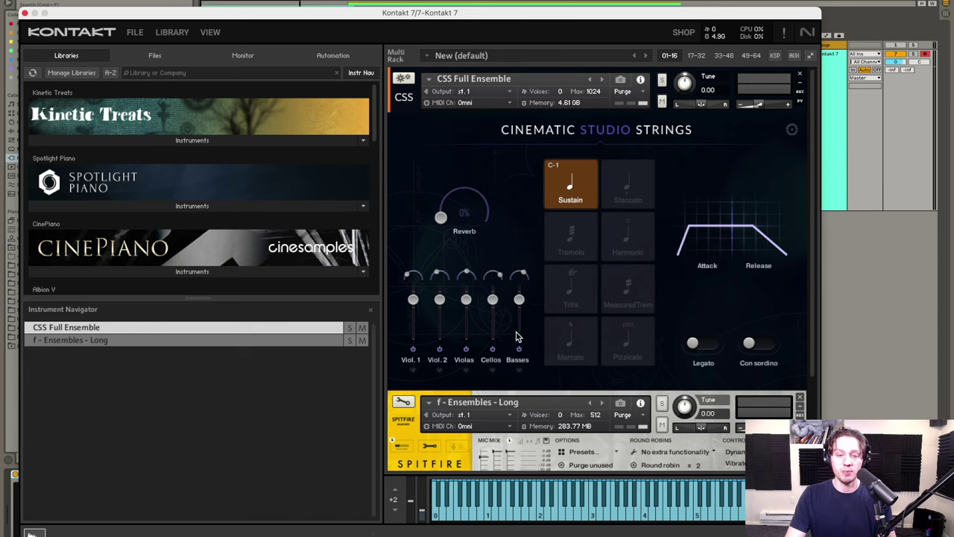
scroll(526, 336, down, 5)
scroll(447, 365, down, 5)
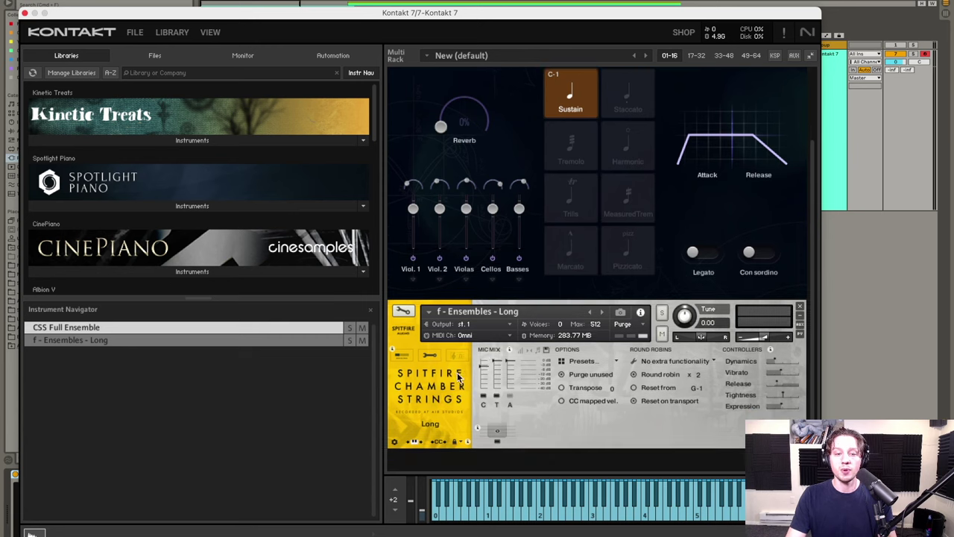
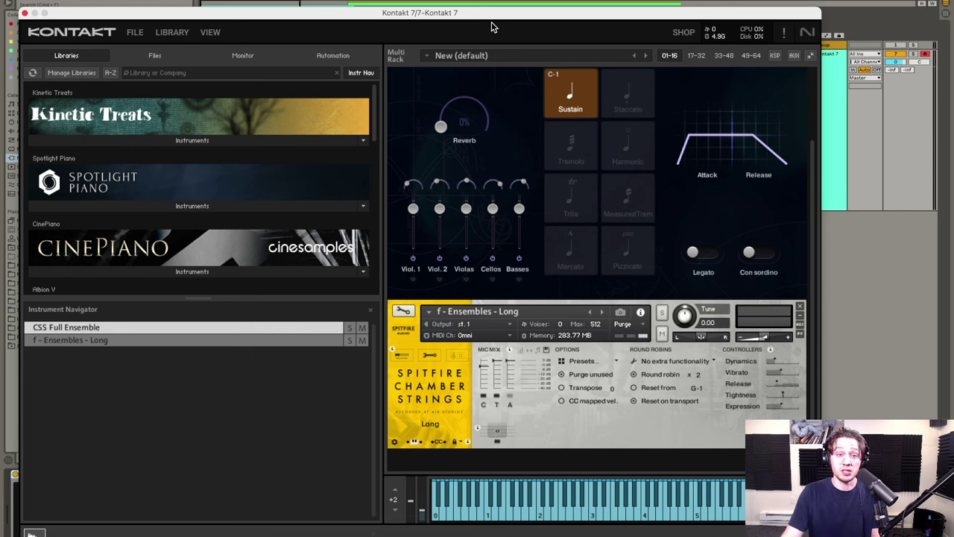
scroll(532, 183, up, 4)
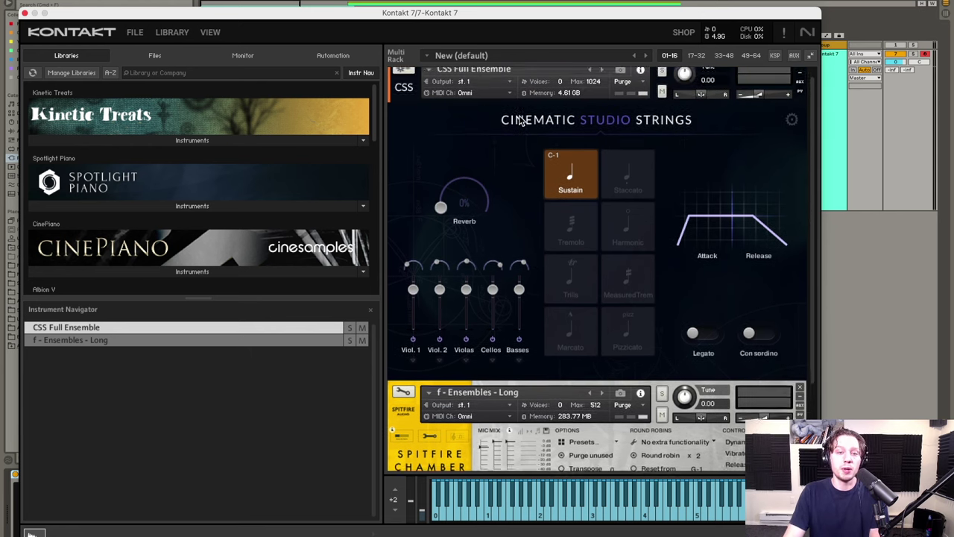
scroll(522, 122, up, 1)
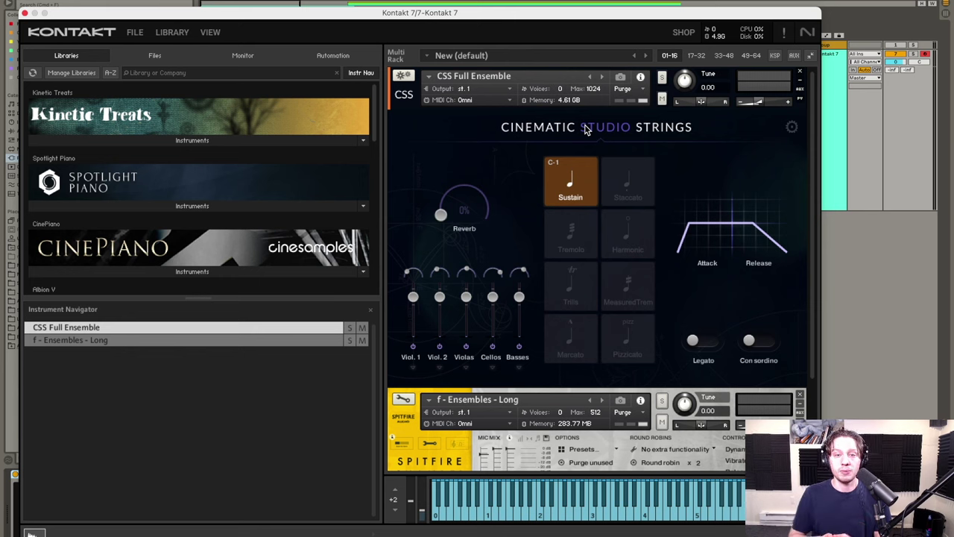
scroll(525, 267, down, 4)
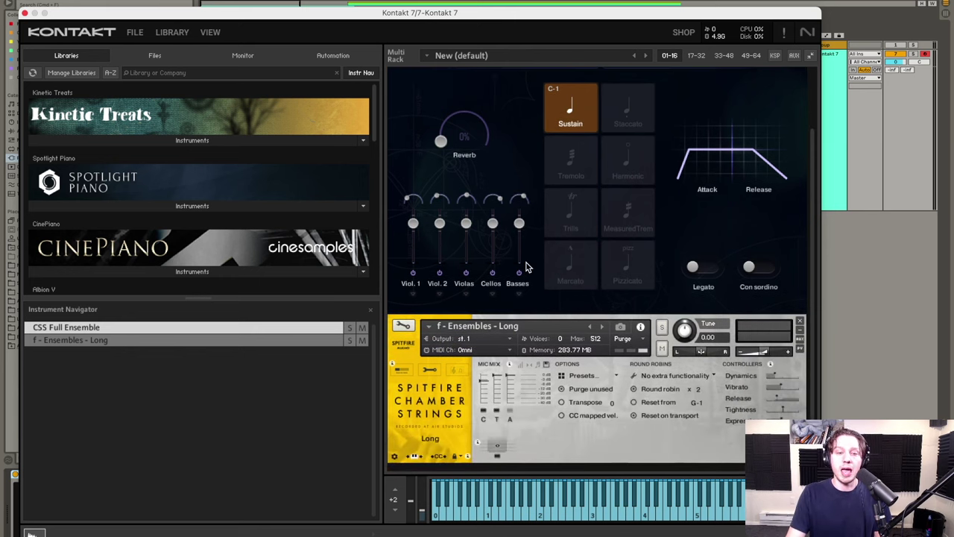
scroll(522, 268, up, 4)
scroll(445, 382, down, 4)
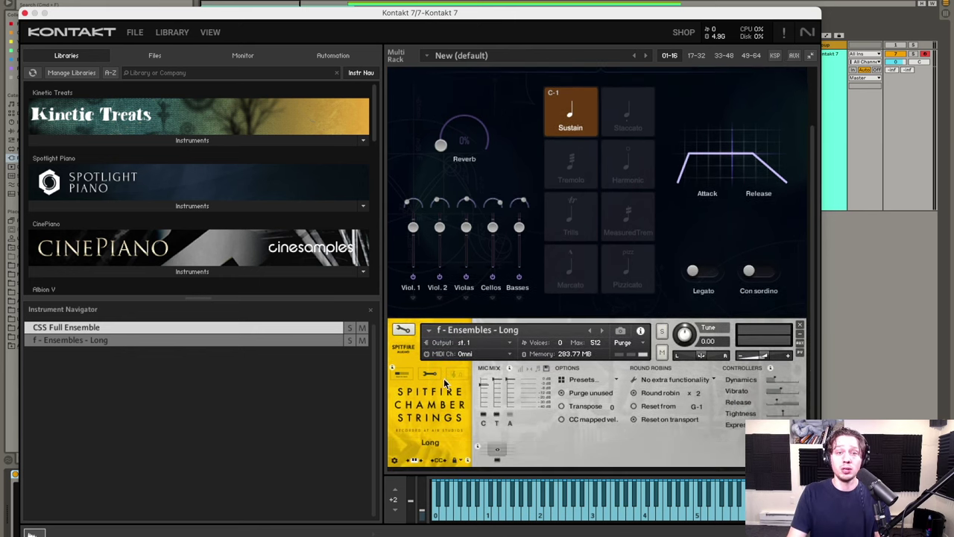
scroll(556, 185, down, 1)
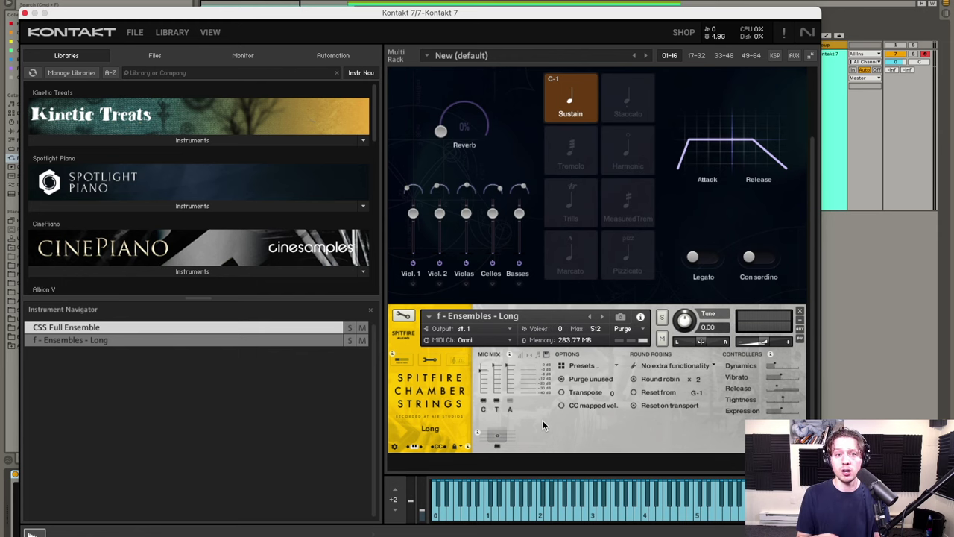
scroll(637, 171, up, 5)
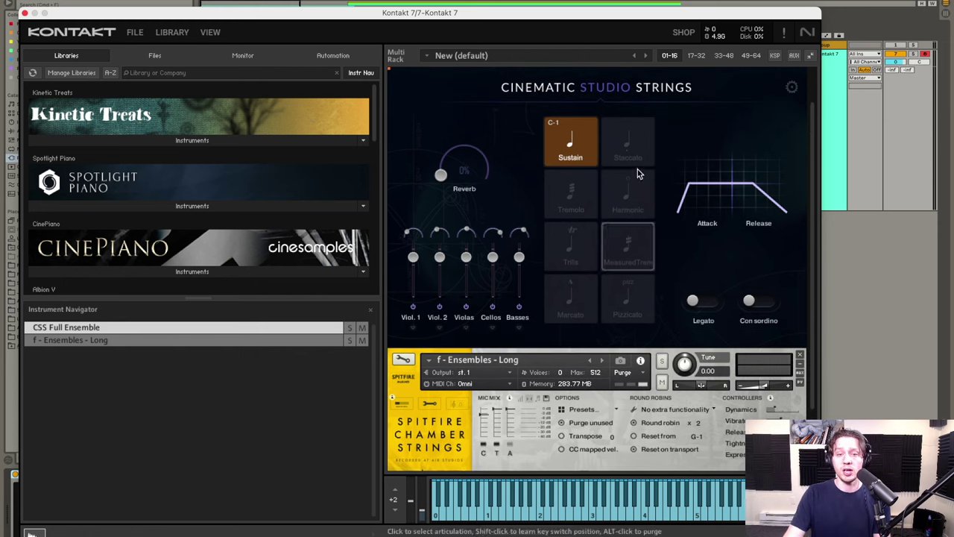
Step: Solo CSS Full Ensemble, uncover the arrangement behind the plug-in window, and play the selected Kontakt clip from its start
scroll(690, 93, up, 1)
click(662, 80)
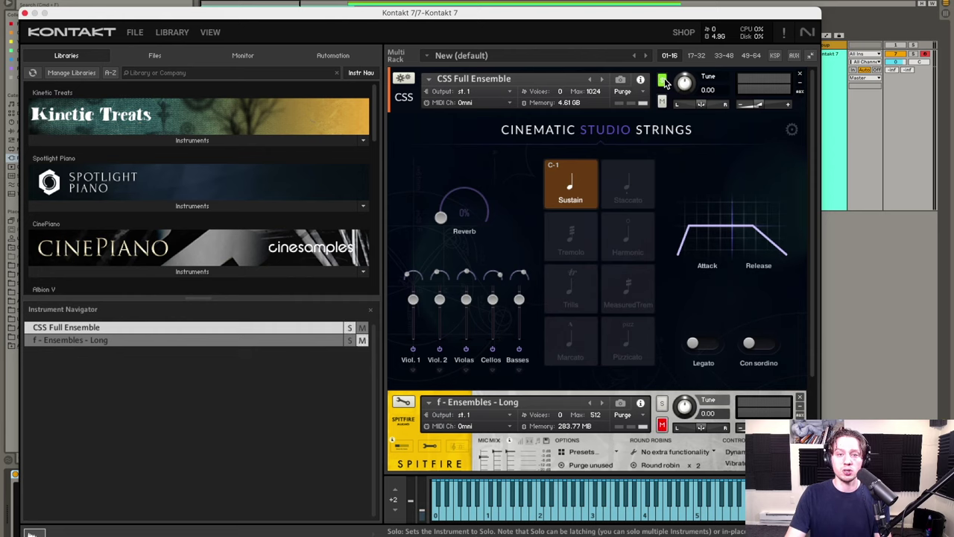
drag(549, 20, 671, 188)
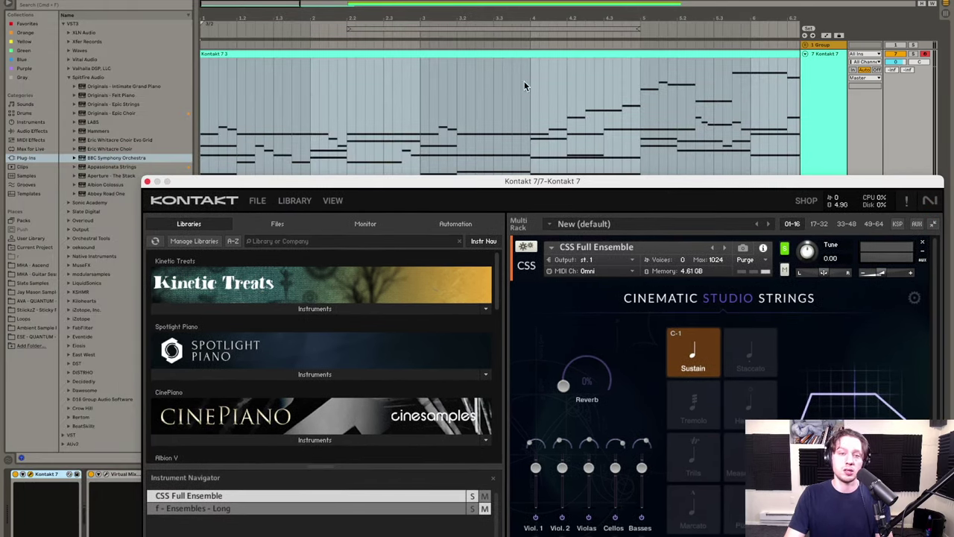
click(491, 55)
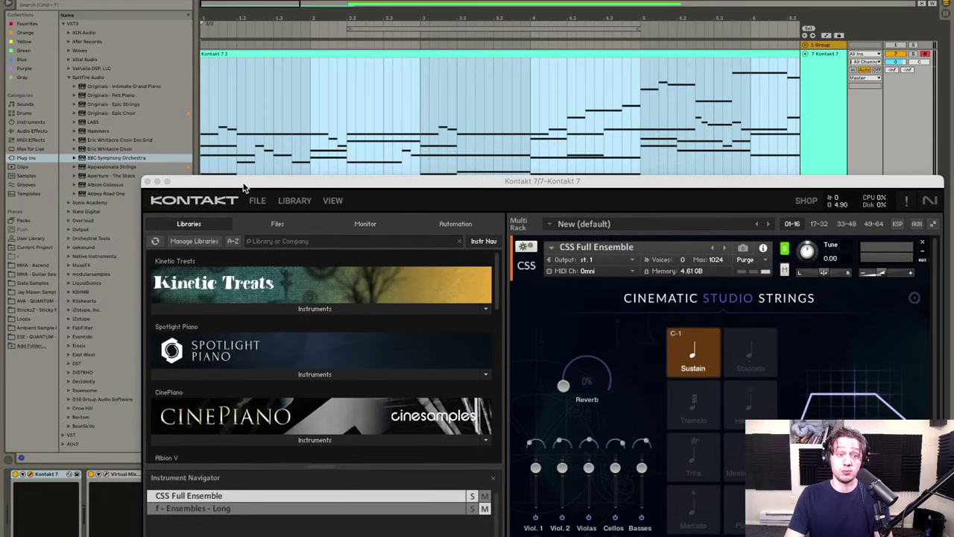
drag(251, 189, 245, 252)
key(space)
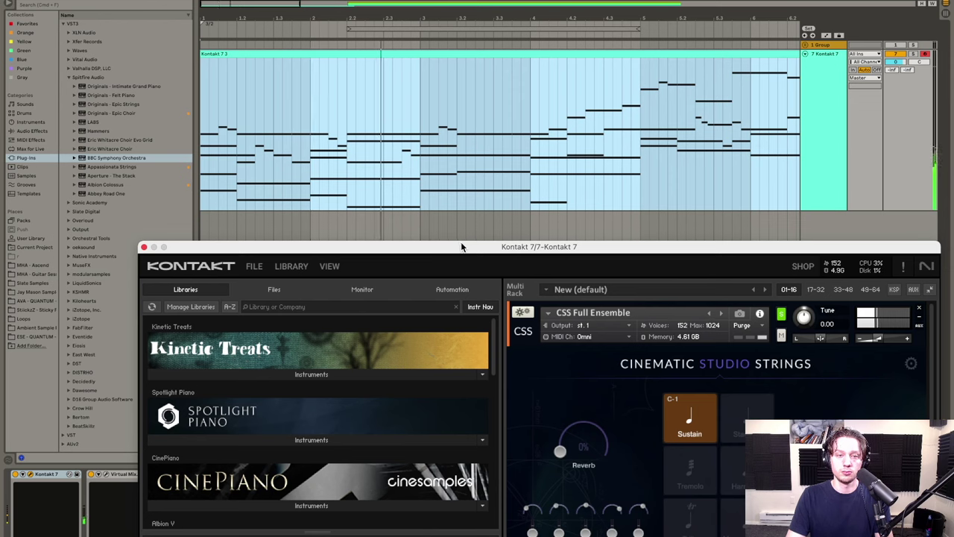
key(space)
Step: Audition the clip with the CSS Full Ensemble volume raised to -1.6, and turn the volume back down
mouse_move(882, 341)
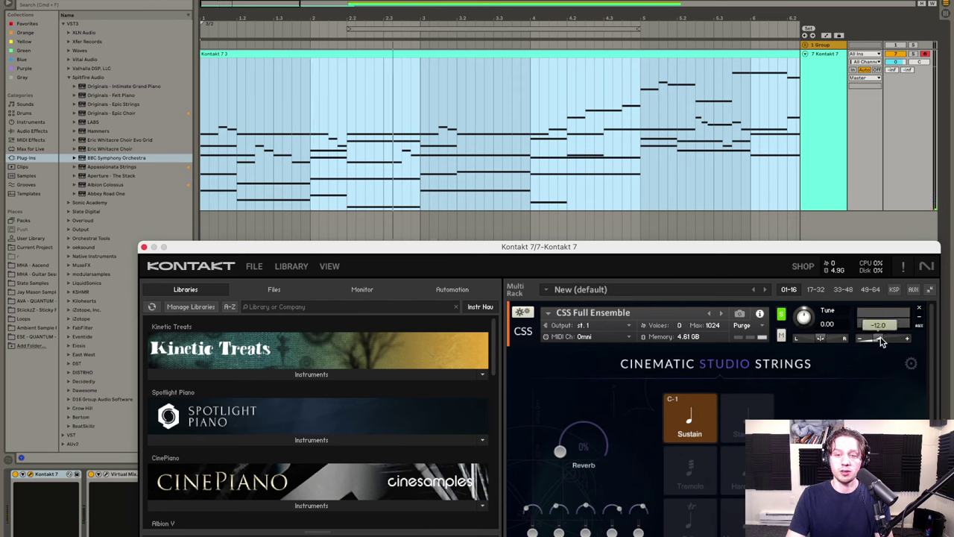
drag(882, 341, 894, 342)
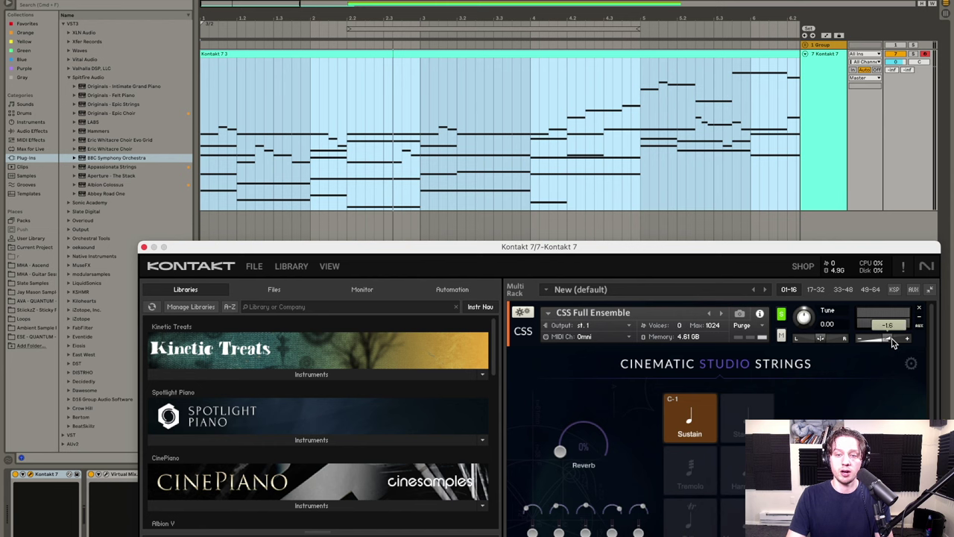
key(space)
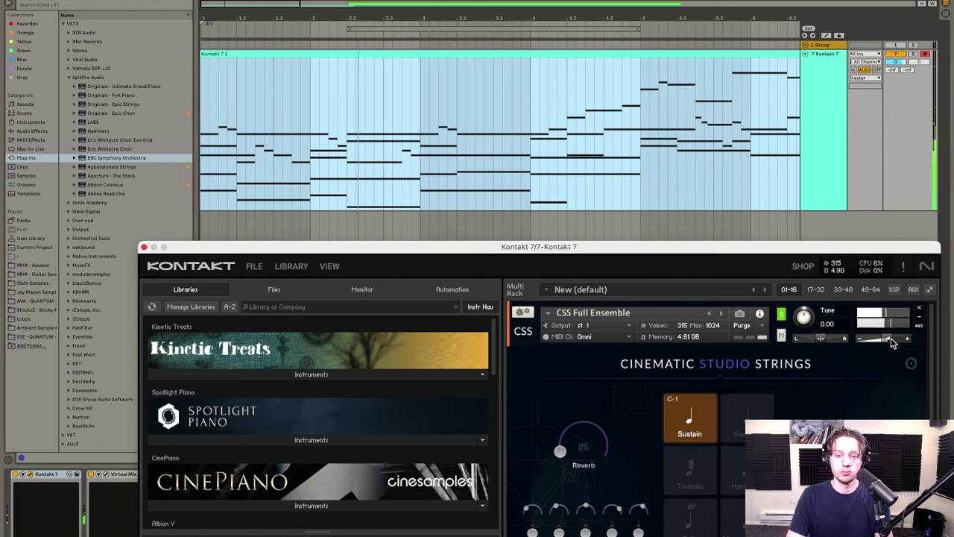
key(space)
drag(891, 337, 879, 343)
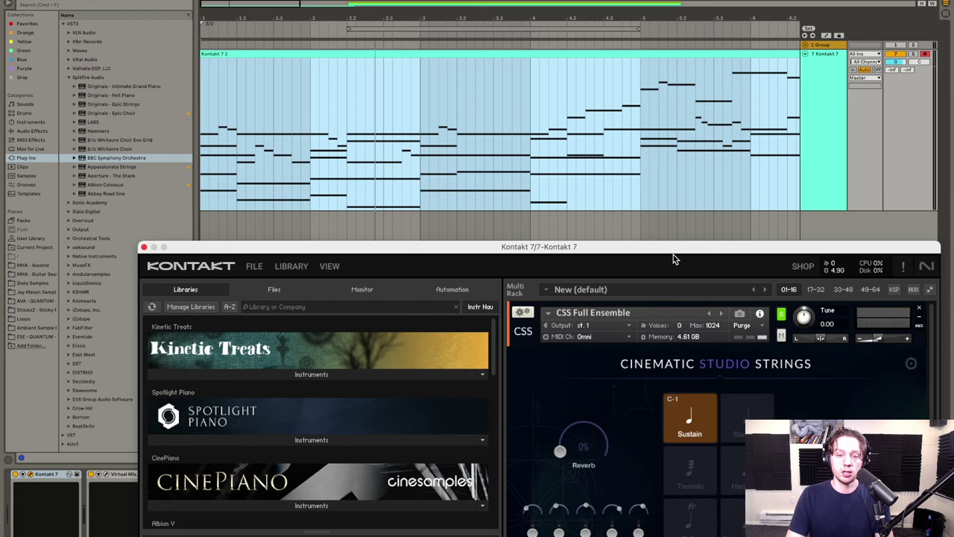
Step: Move the Kontakt window up so both instruments show, and solo f - Ensembles - Long in place of CSS Full Ensemble
drag(674, 257, 561, 137)
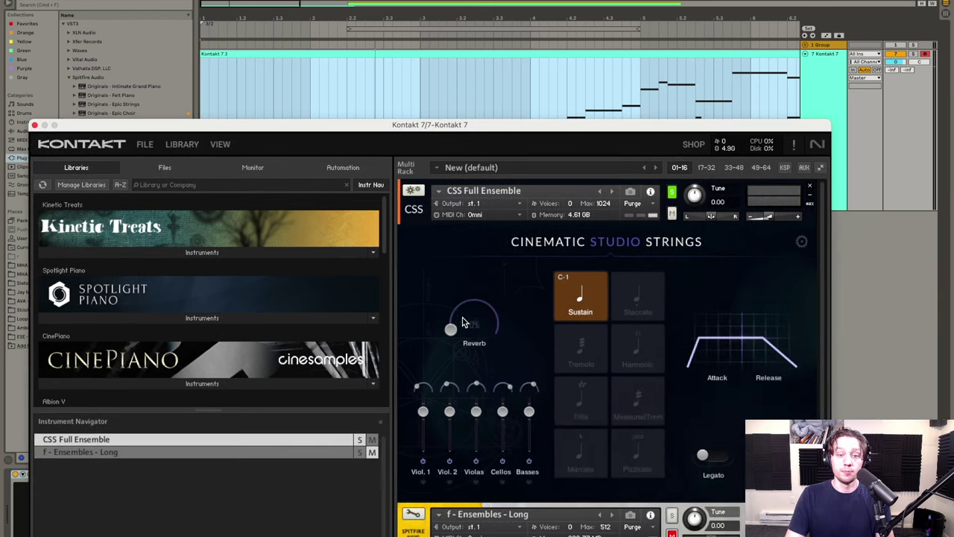
drag(419, 125, 462, 69)
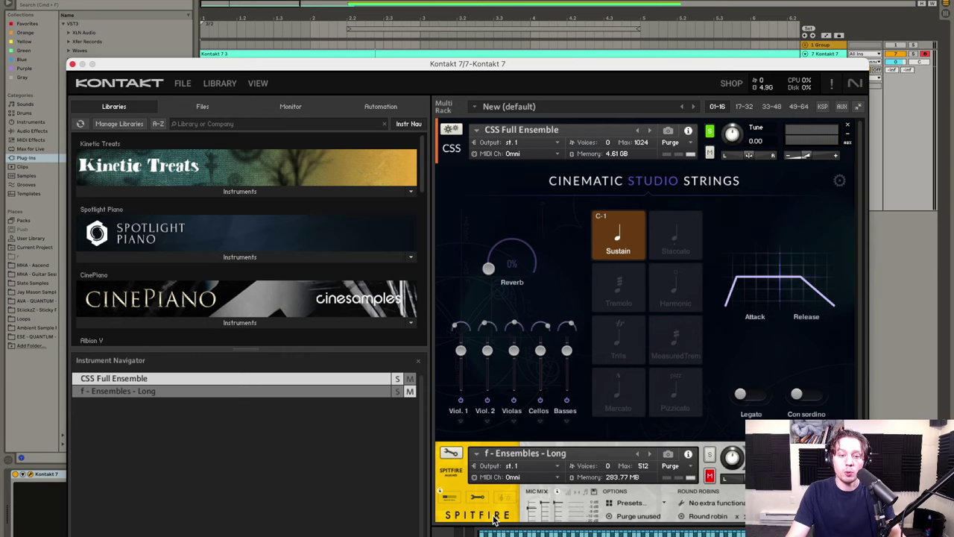
scroll(522, 455, down, 1)
scroll(507, 454, up, 1)
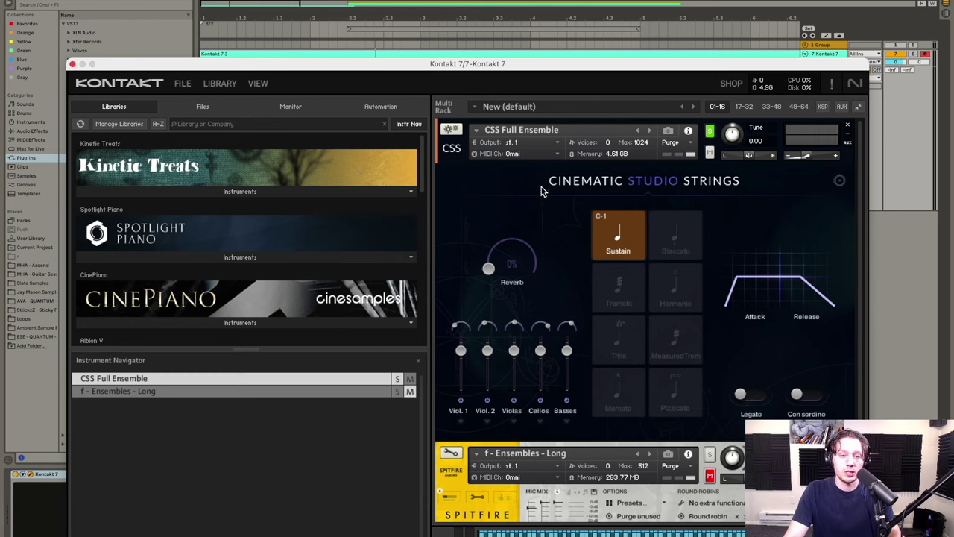
scroll(562, 232, down, 2)
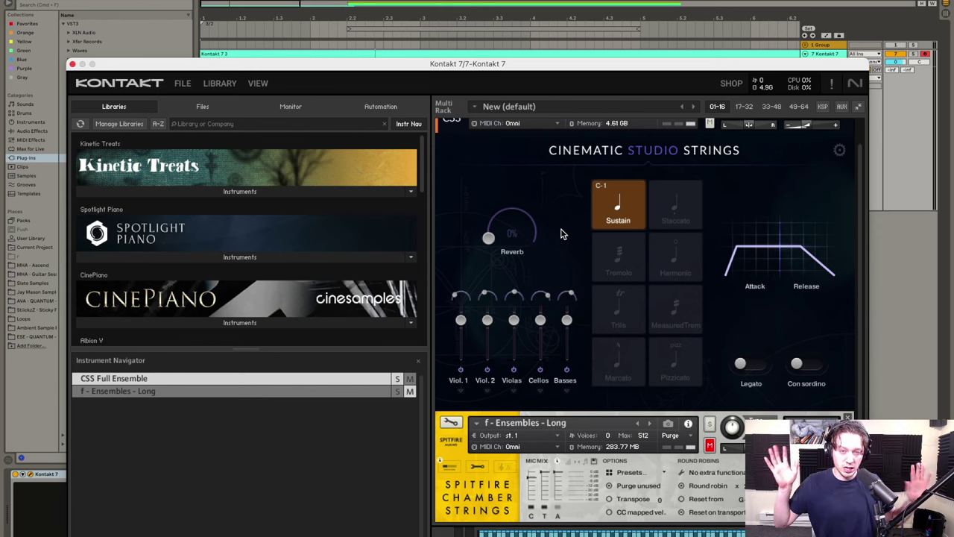
scroll(697, 409, up, 2)
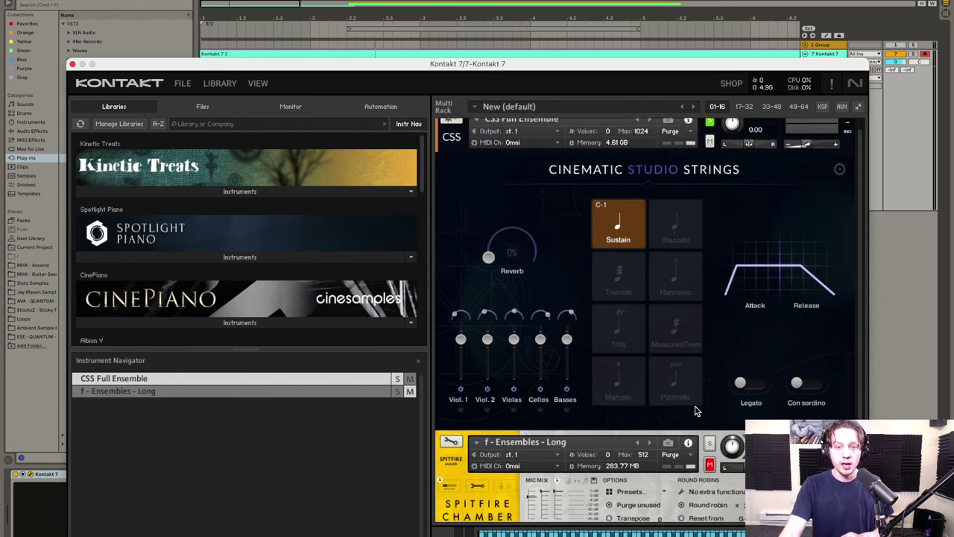
scroll(715, 391, down, 3)
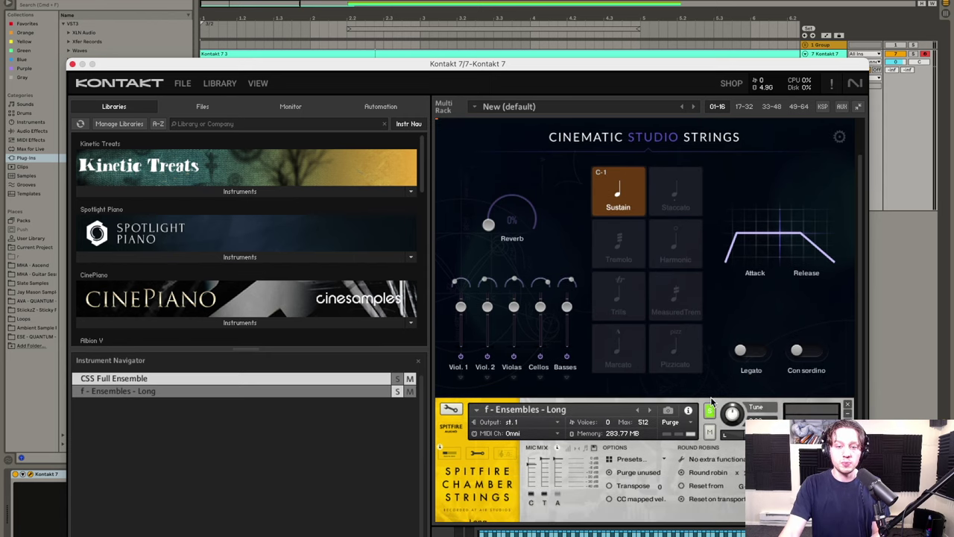
scroll(704, 328, up, 2)
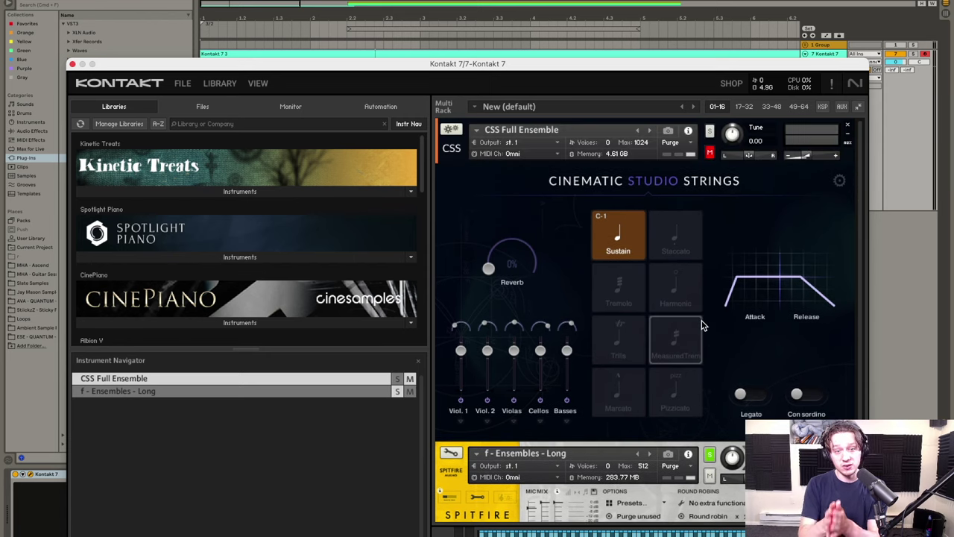
Step: Audition the soloed Spitfire Chamber Strings with its C microphone switched off, and switch that microphone back on
scroll(700, 331, down, 4)
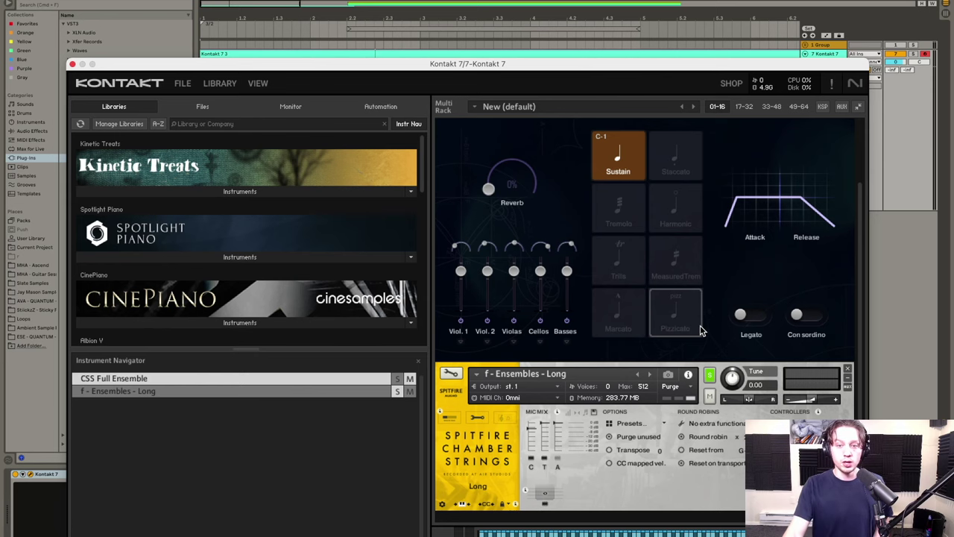
scroll(700, 330, down, 1)
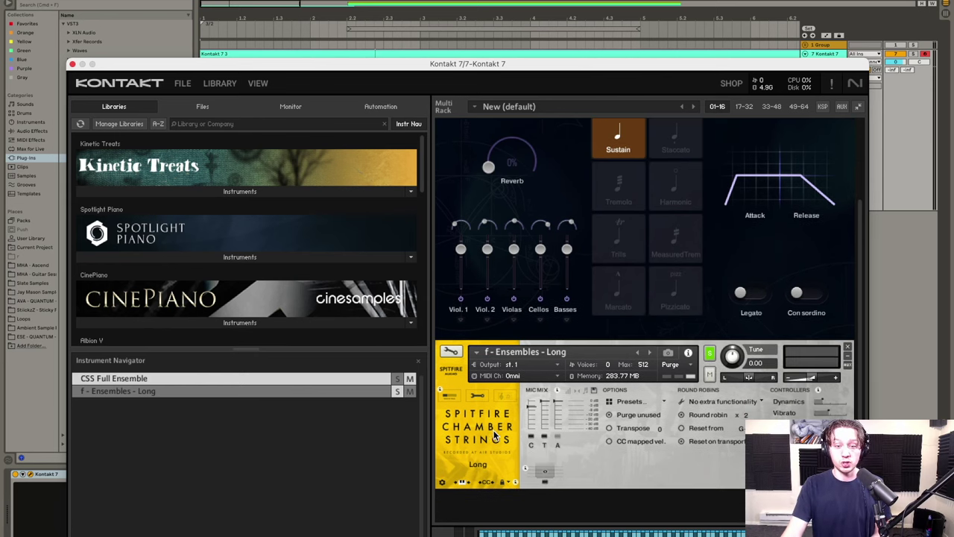
scroll(486, 434, down, 1)
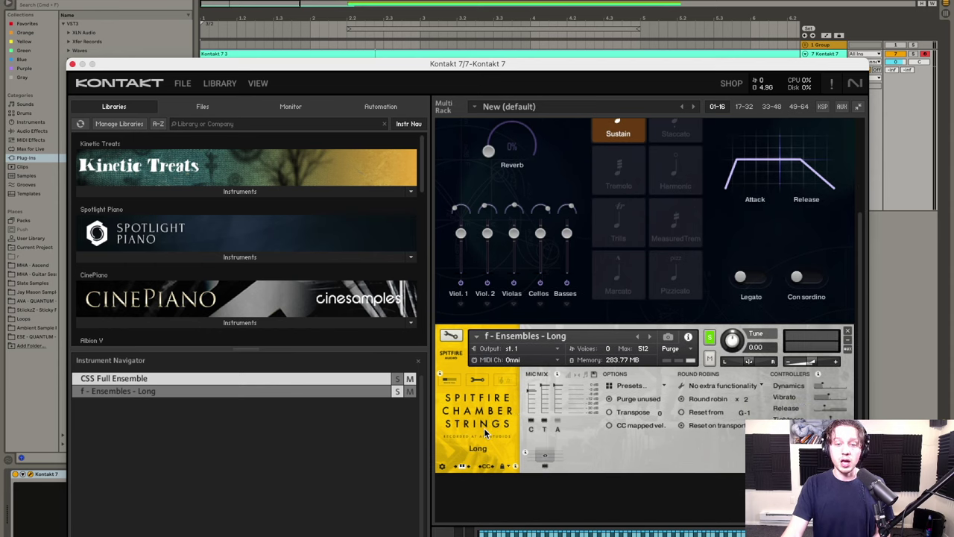
click(531, 422)
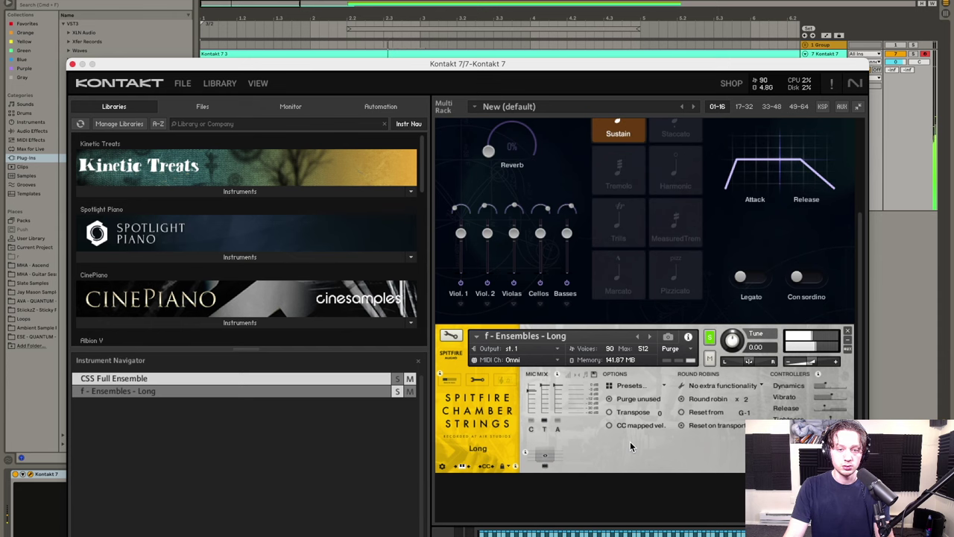
click(531, 421)
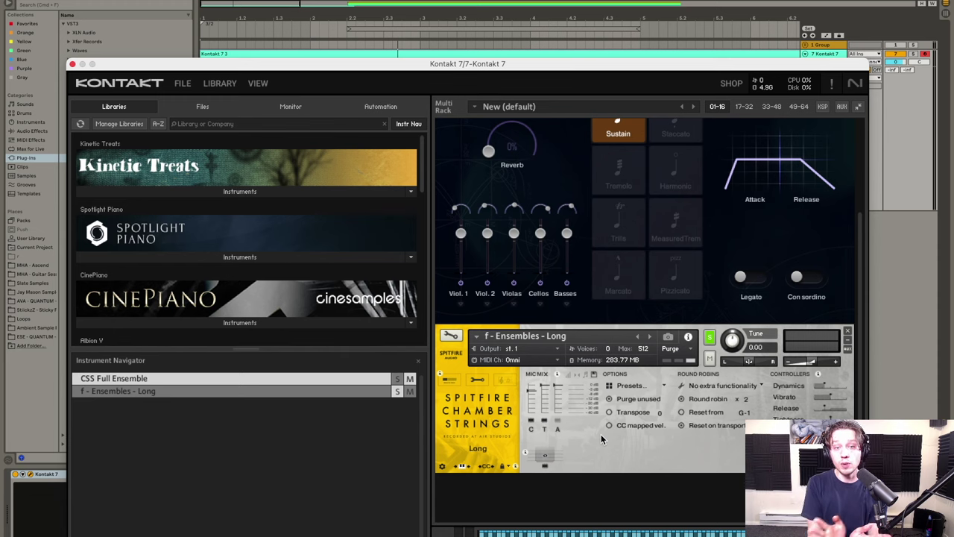
Step: Play the clip from its start through the soloed f - Ensembles - Long, checking the C microphone's effect on the sound
scroll(544, 261, up, 3)
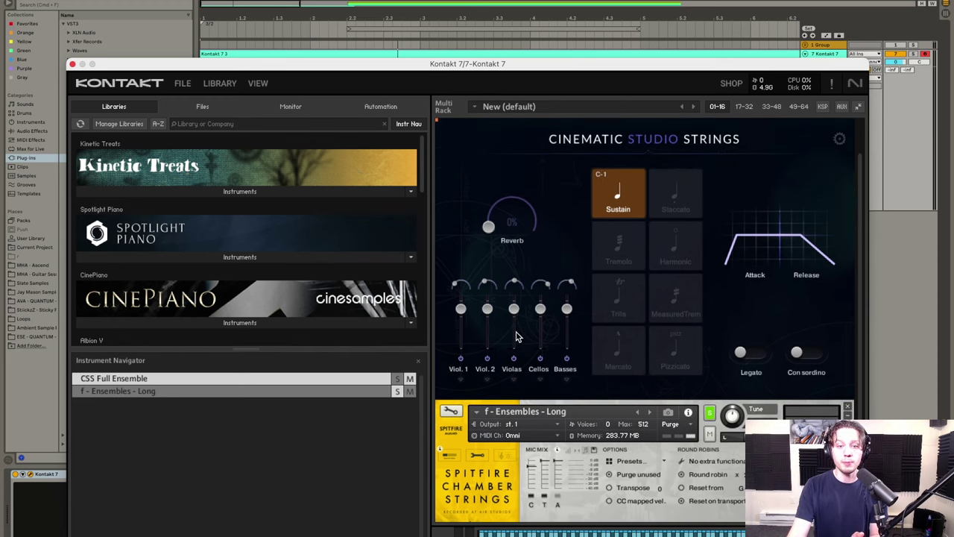
scroll(544, 320, up, 2)
scroll(558, 313, down, 4)
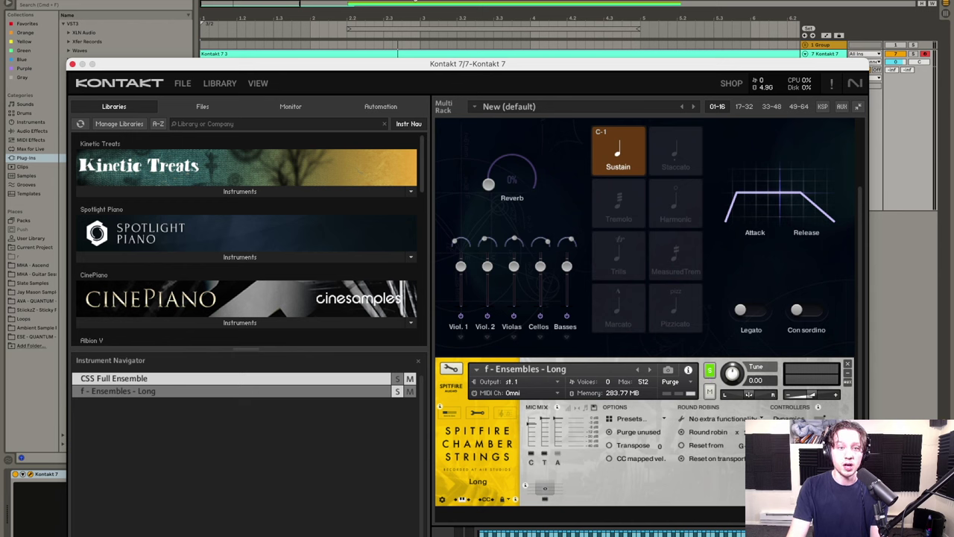
click(478, 65)
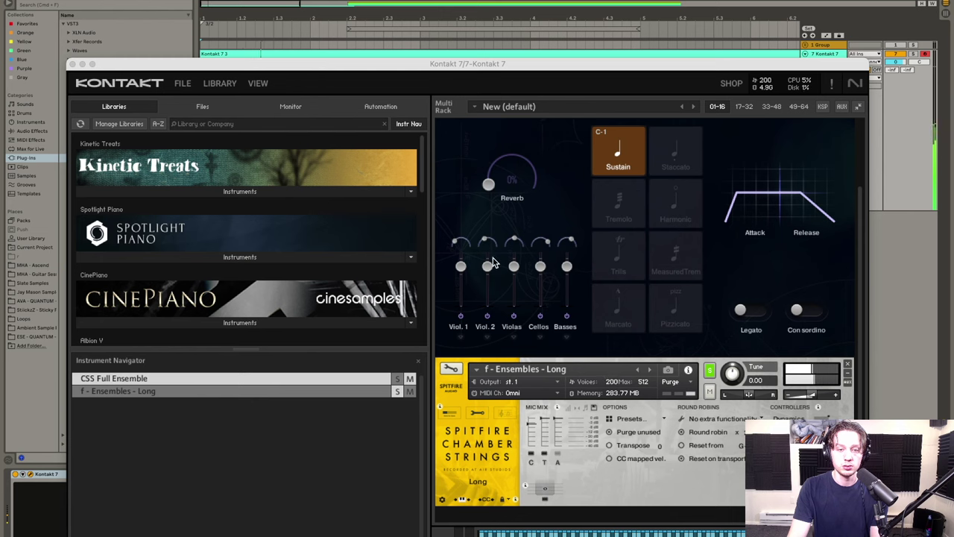
click(537, 455)
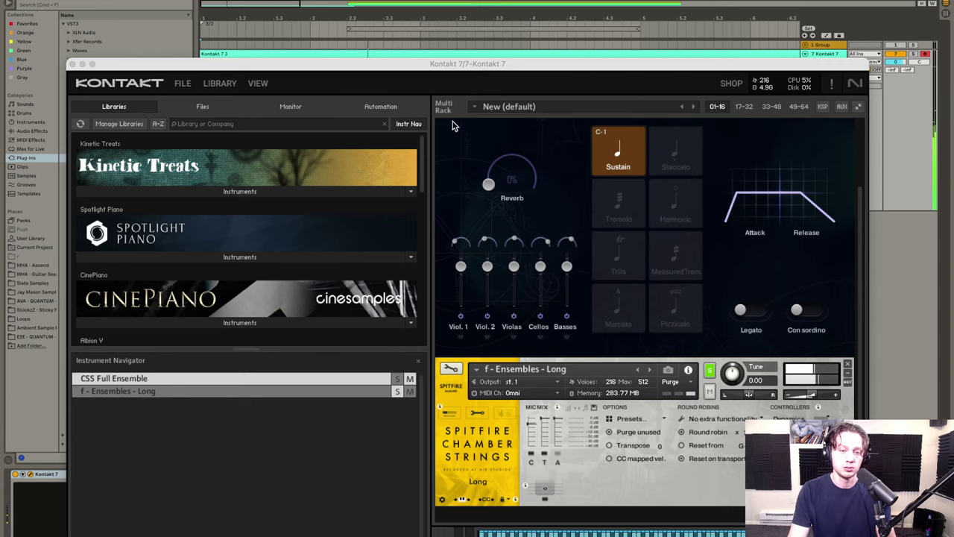
scroll(494, 170, up, 3)
scroll(499, 165, up, 3)
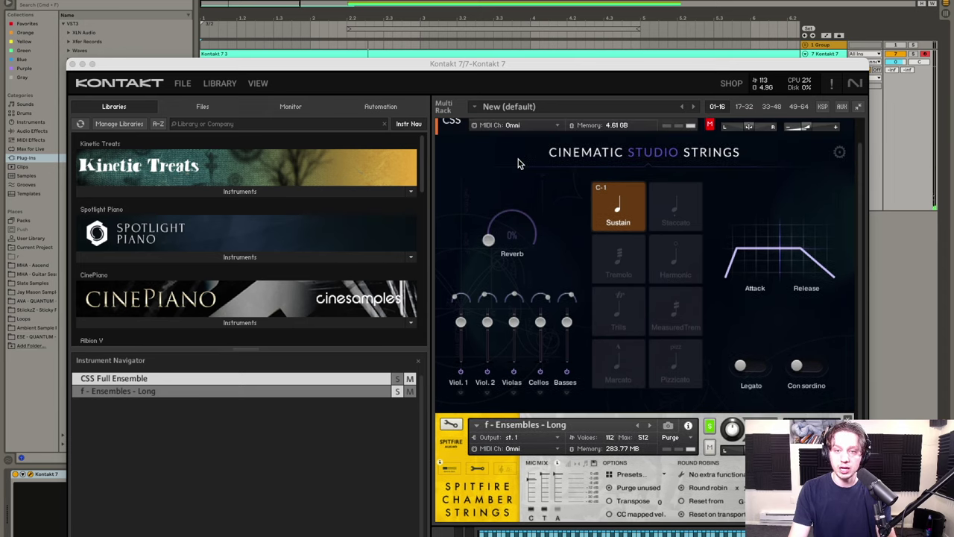
scroll(703, 174, down, 5)
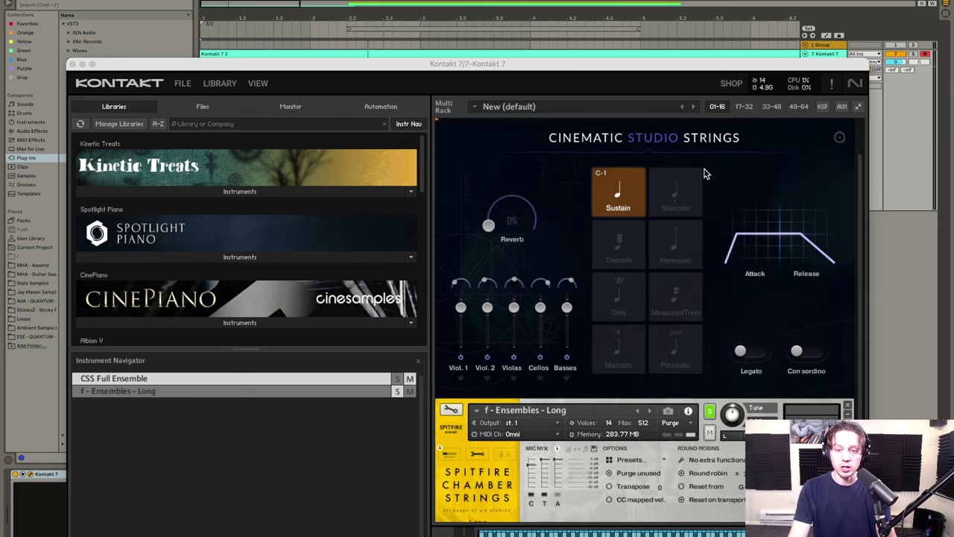
Step: Turn off the solo on f - Ensembles - Long so that both layered string instruments sound together
scroll(703, 174, up, 5)
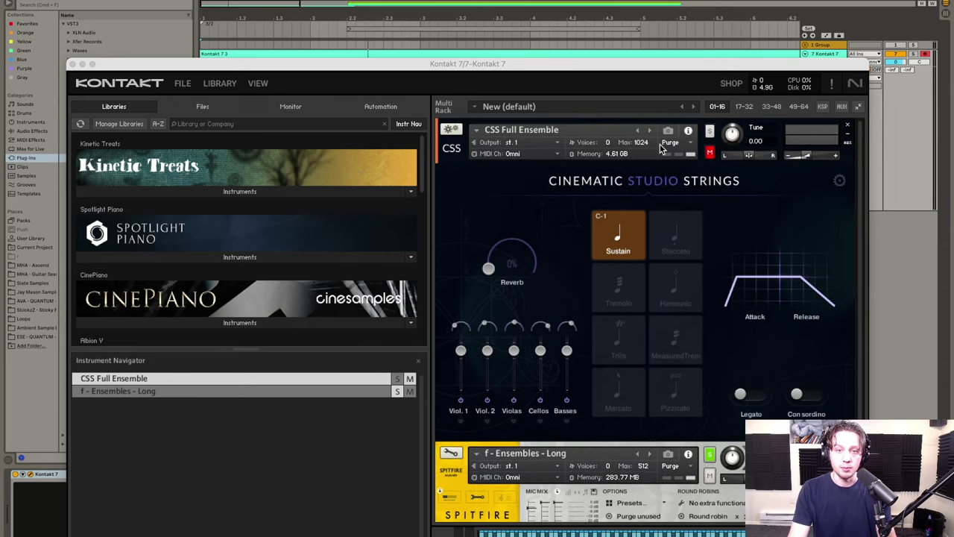
scroll(702, 186, down, 5)
scroll(700, 186, up, 5)
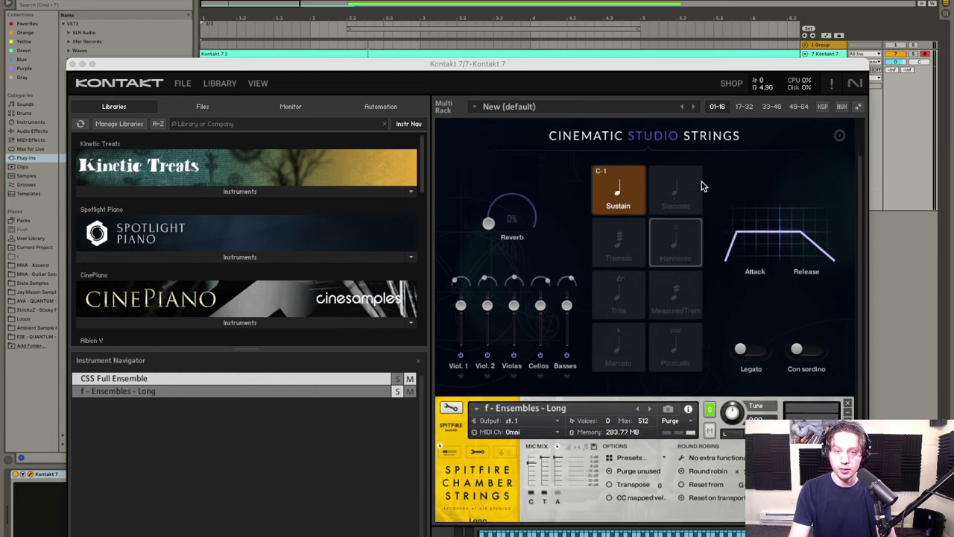
scroll(736, 189, down, 5)
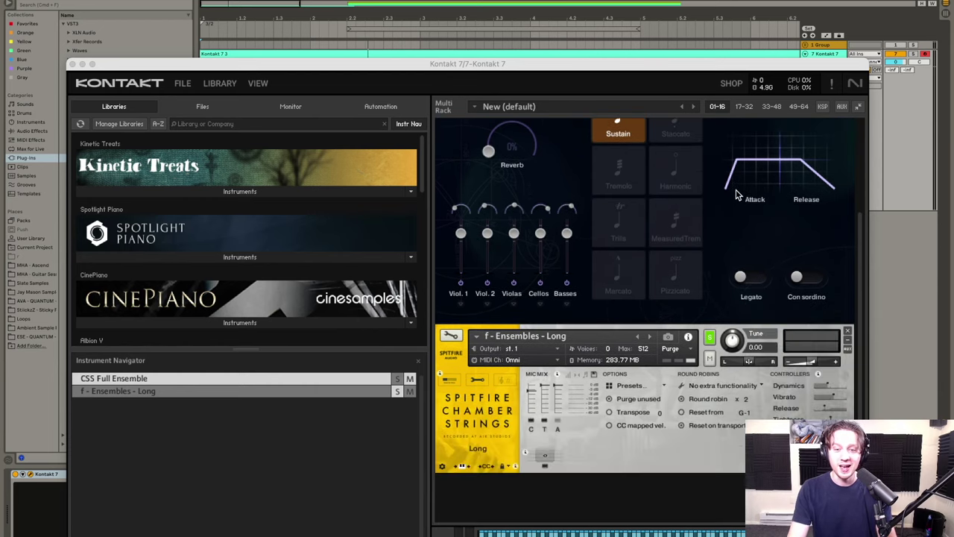
scroll(736, 189, up, 5)
scroll(736, 189, down, 2)
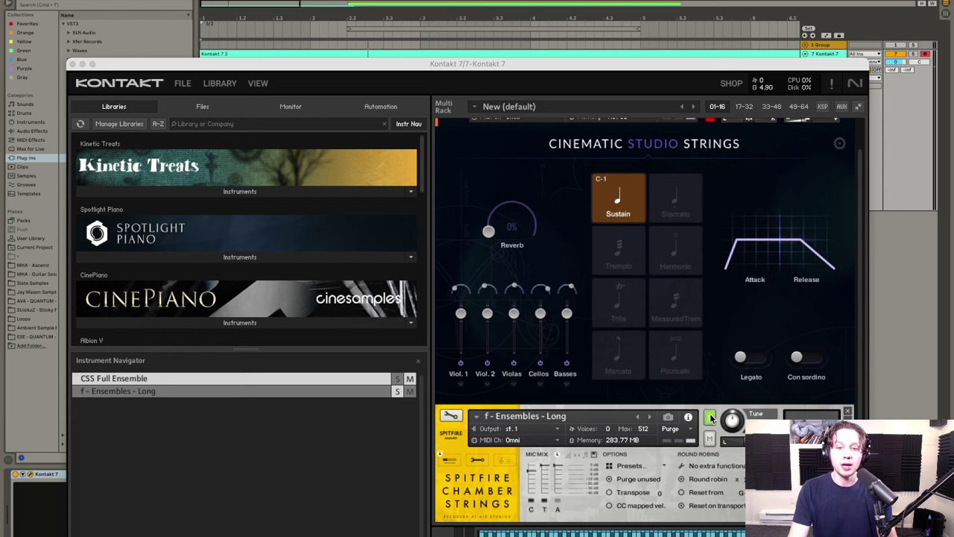
click(710, 419)
scroll(708, 387, up, 2)
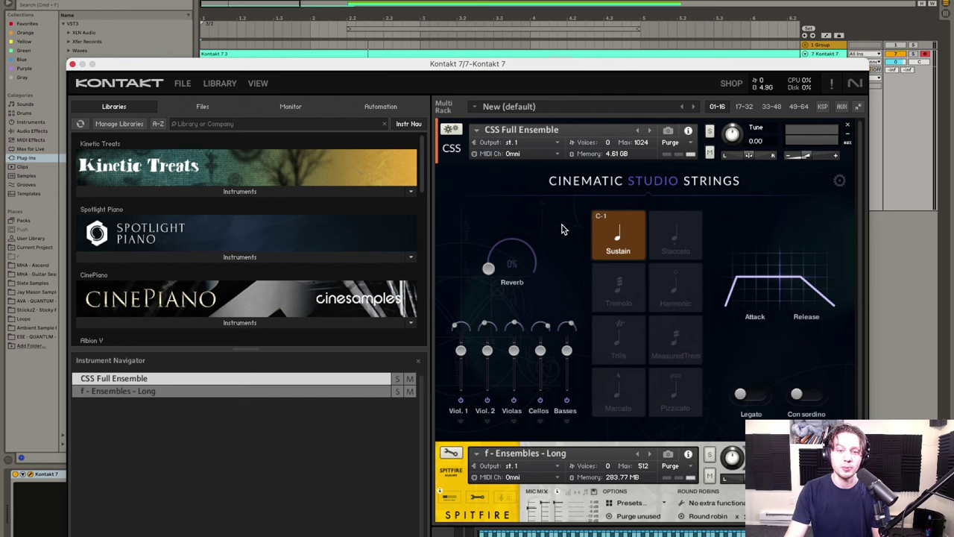
Step: Play the clip with CSS Full Ensemble soloed, and release the solo during playback to compare it with the full layer
scroll(511, 377, down, 3)
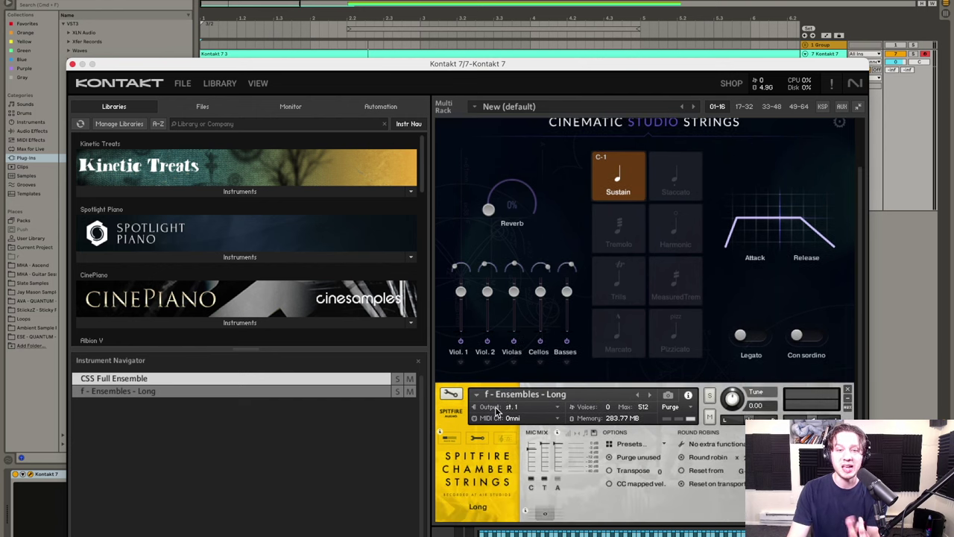
scroll(480, 415, up, 2)
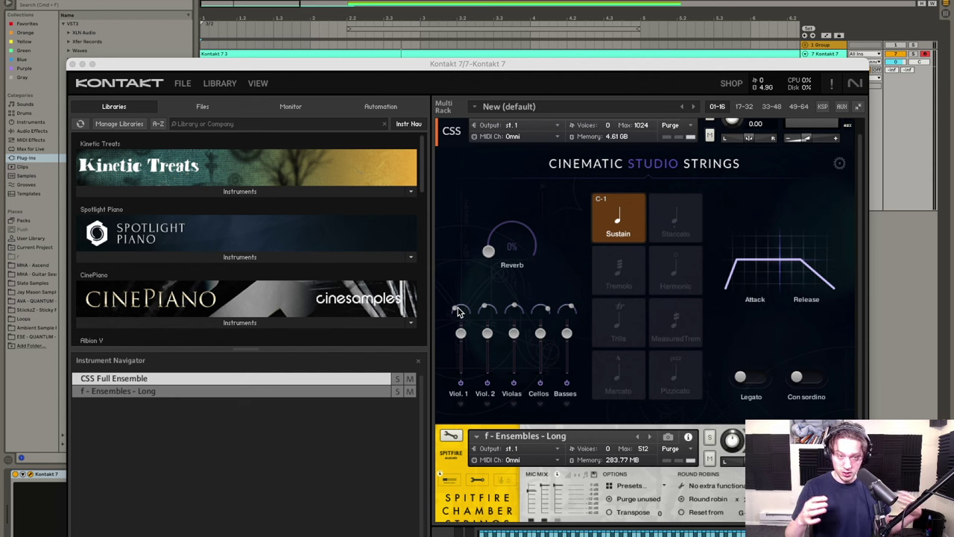
scroll(495, 434, down, 3)
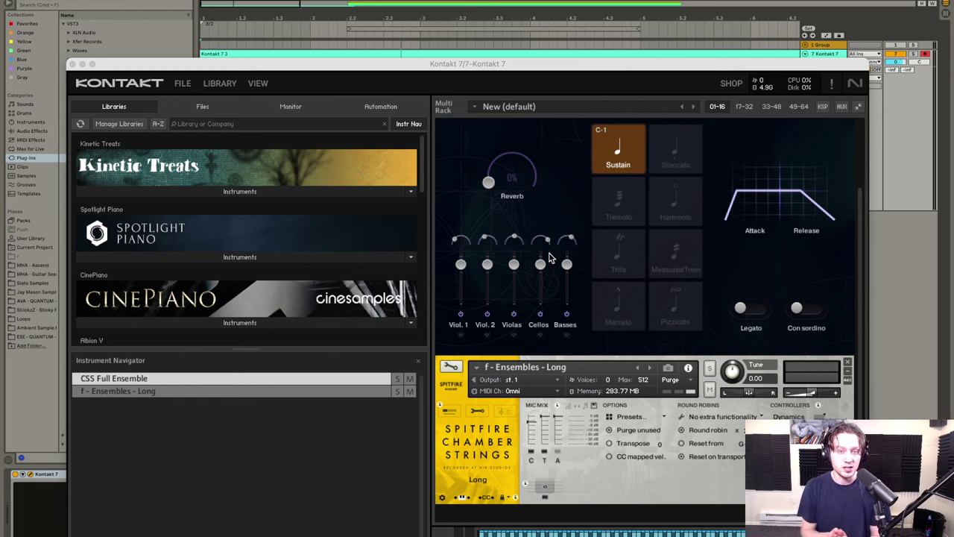
scroll(543, 228, up, 3)
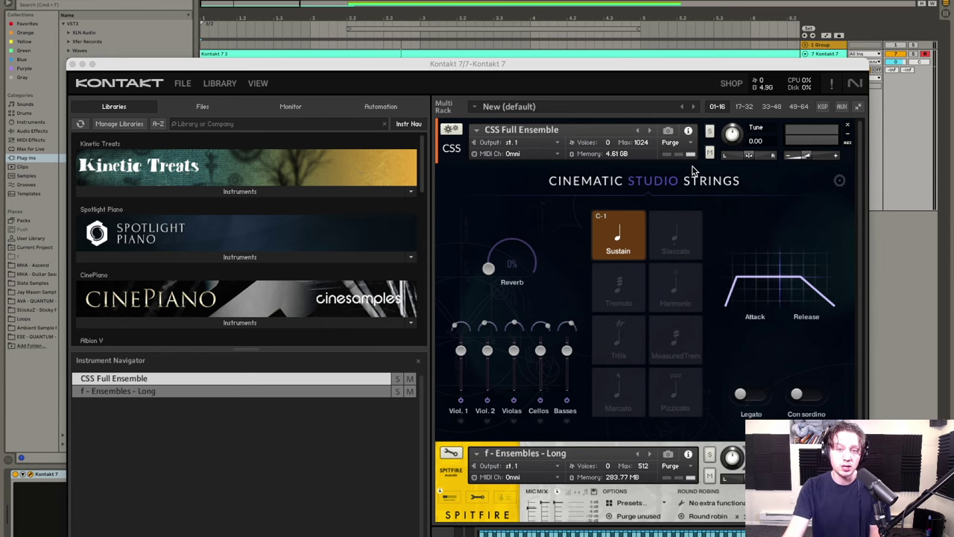
click(711, 132)
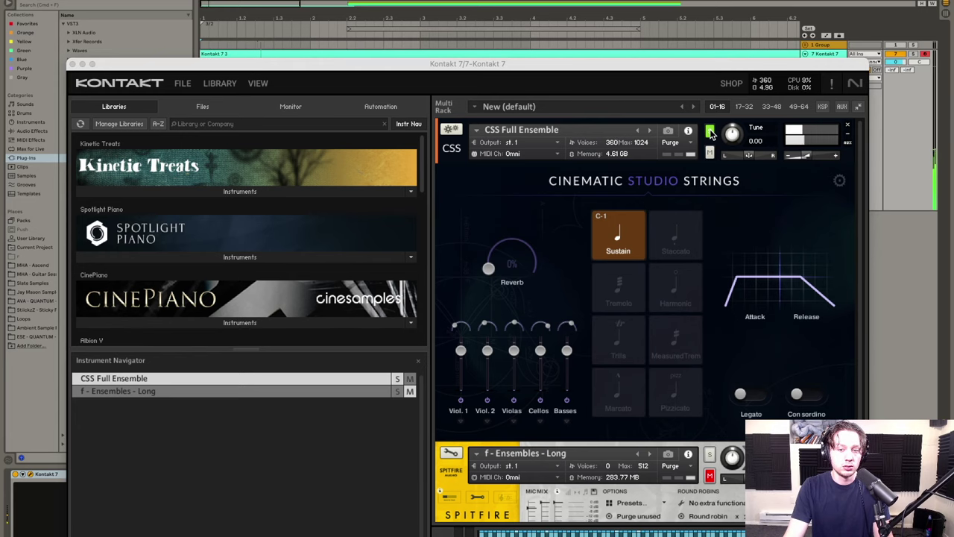
click(711, 132)
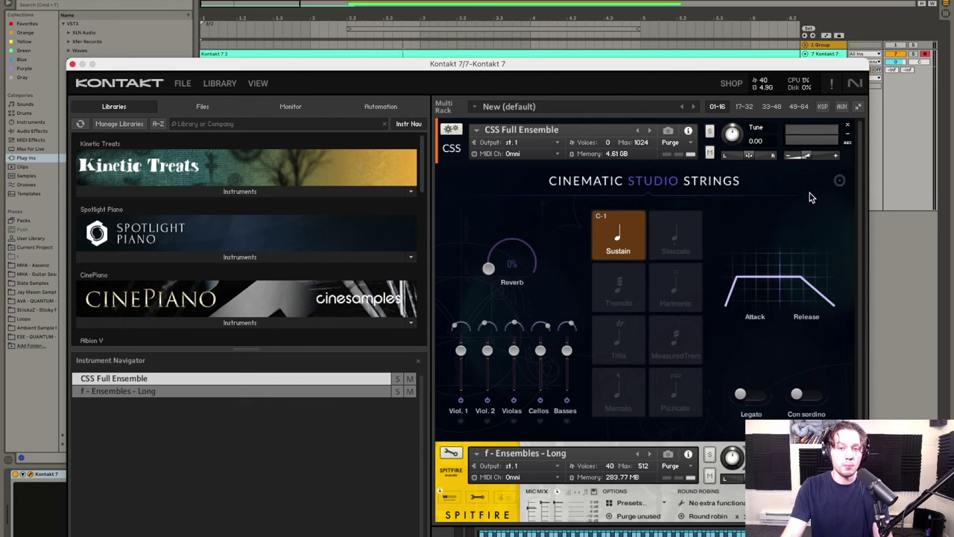
Step: Play the clip with f - Ensembles - Long soloed, release the solo to hear both layers, and close the Kontakt window
mouse_move(807, 158)
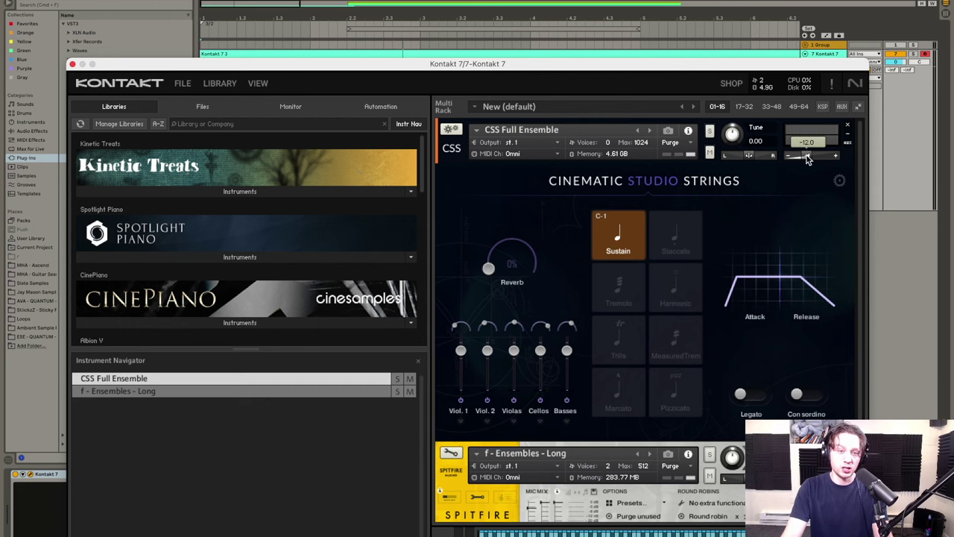
scroll(786, 300, down, 1)
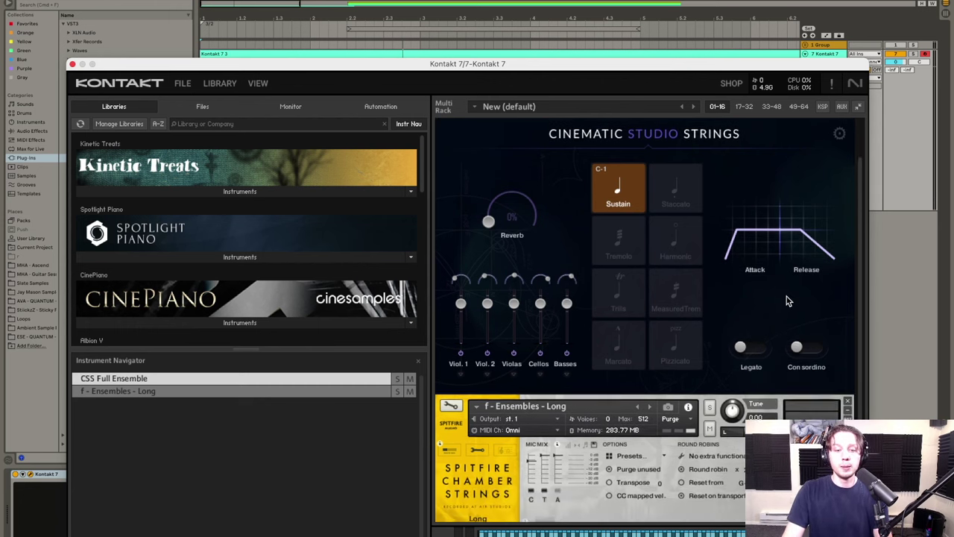
click(710, 406)
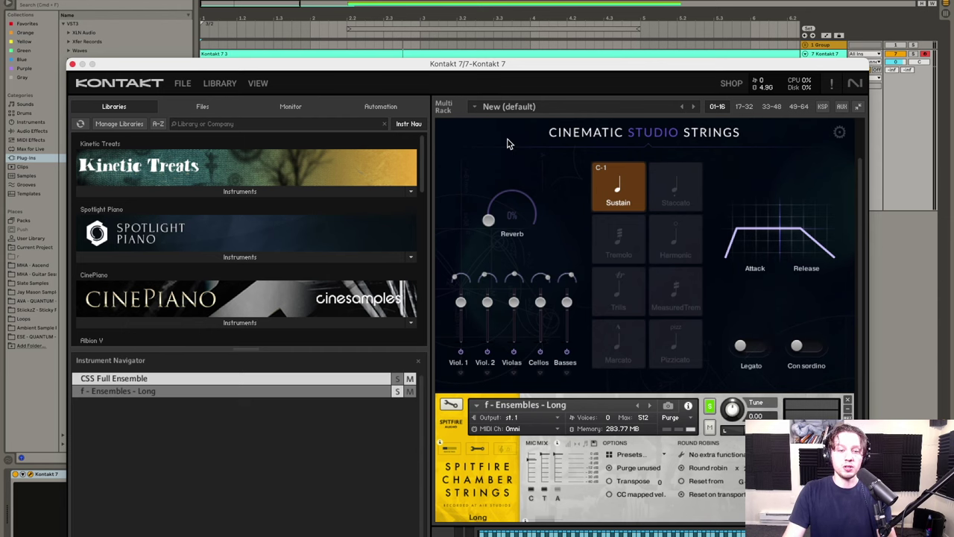
click(414, 1)
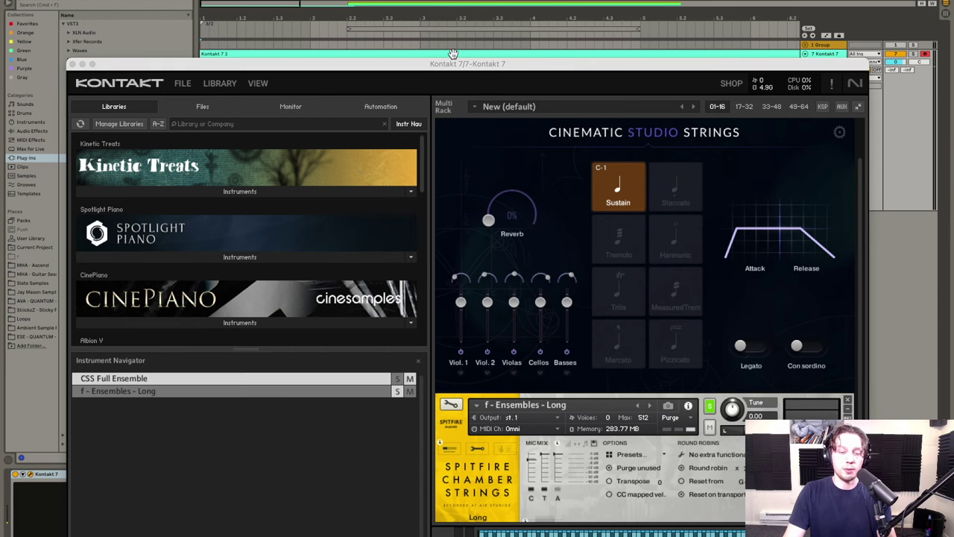
scroll(551, 189, up, 1)
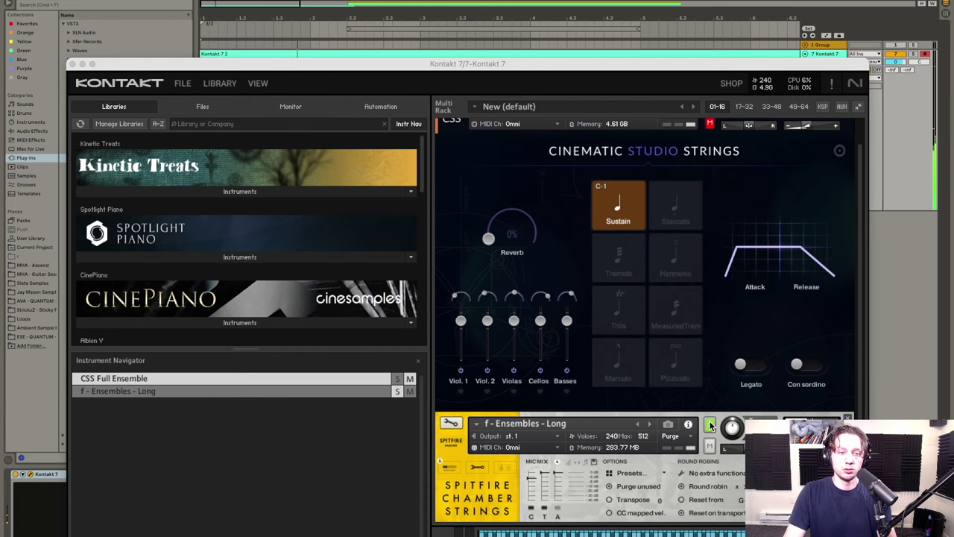
click(711, 425)
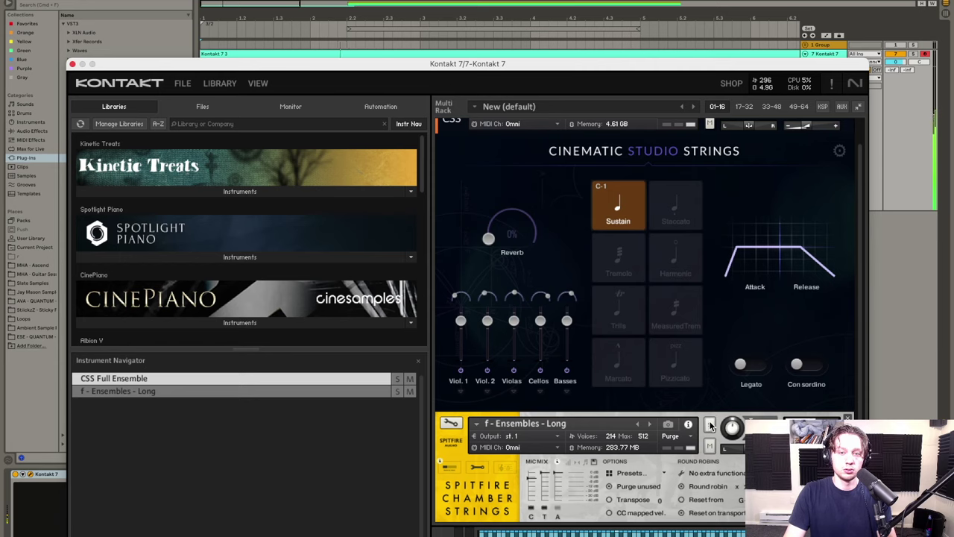
scroll(713, 399, up, 1)
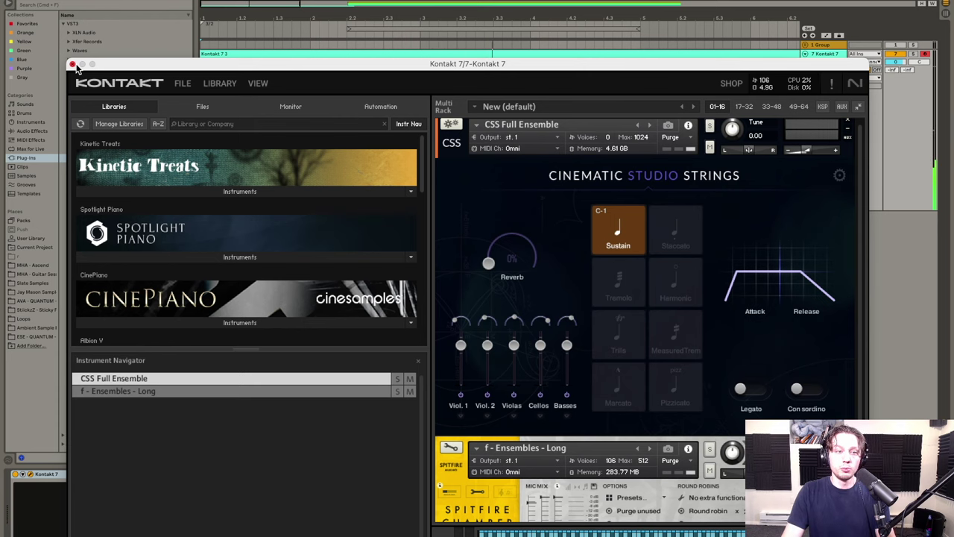
click(72, 64)
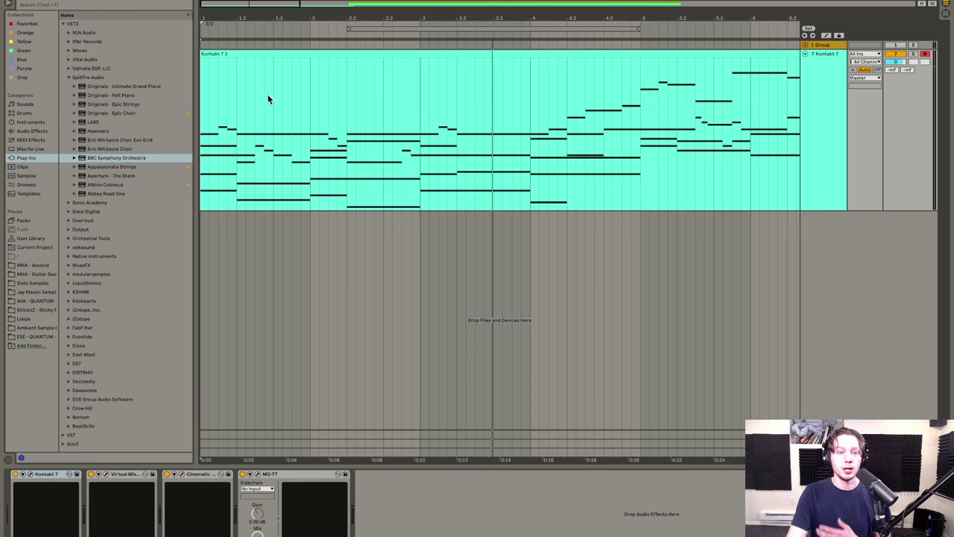
Step: Play the clip with the Virtual Mix Rack, Cinematic and MG-TT effects all bypassed, and replay it with them switched on
click(125, 474)
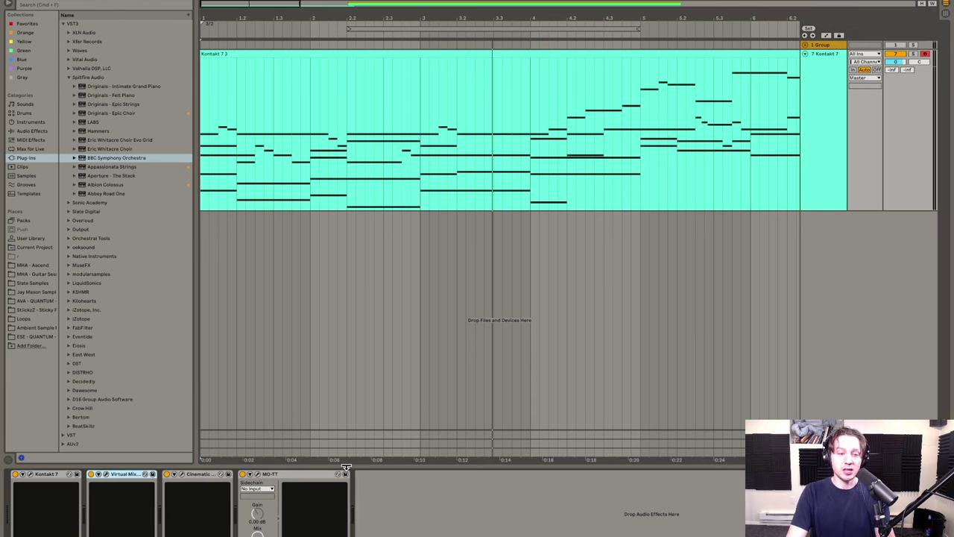
click(287, 474)
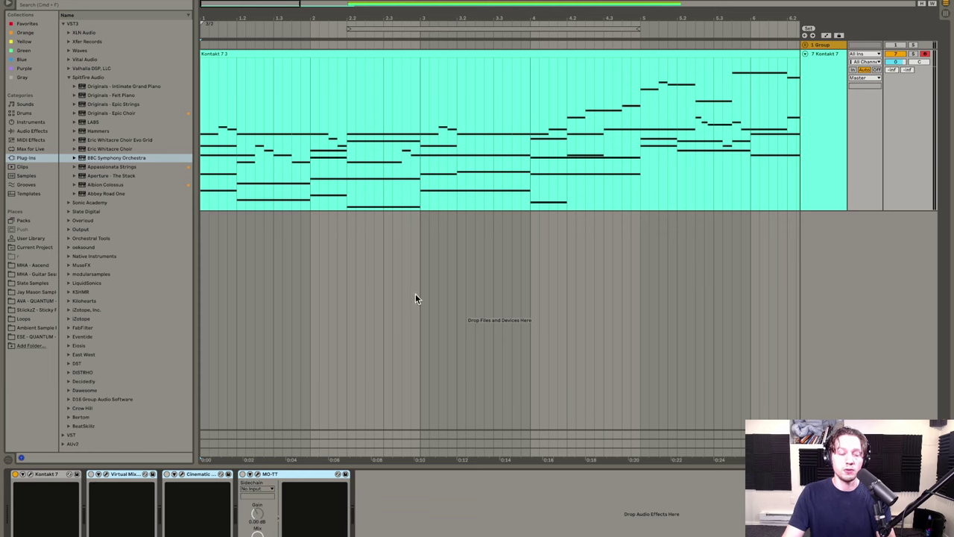
key(space)
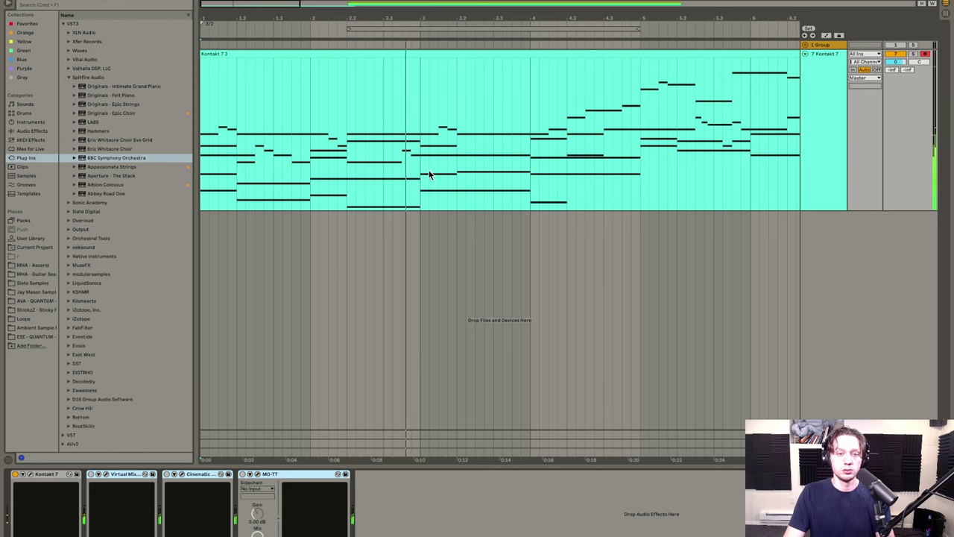
key(space)
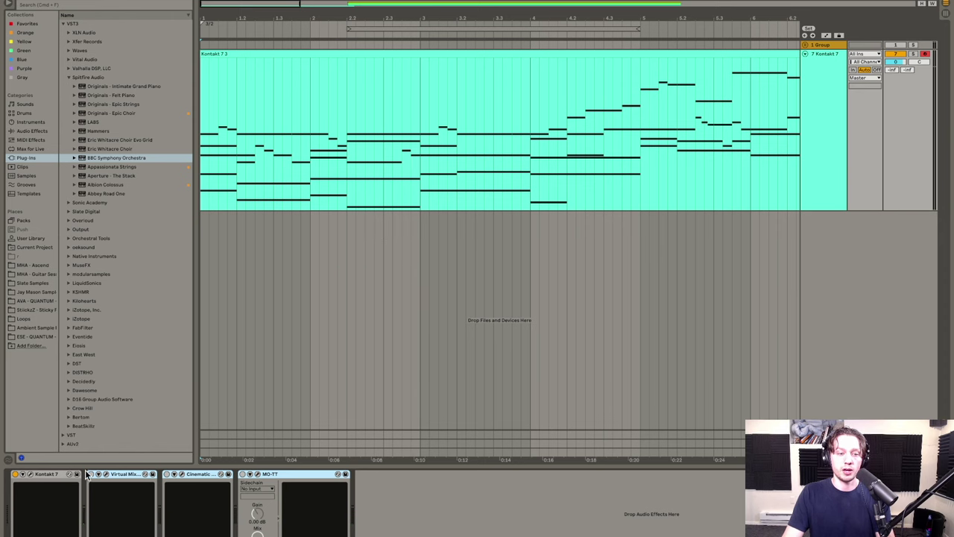
key(space)
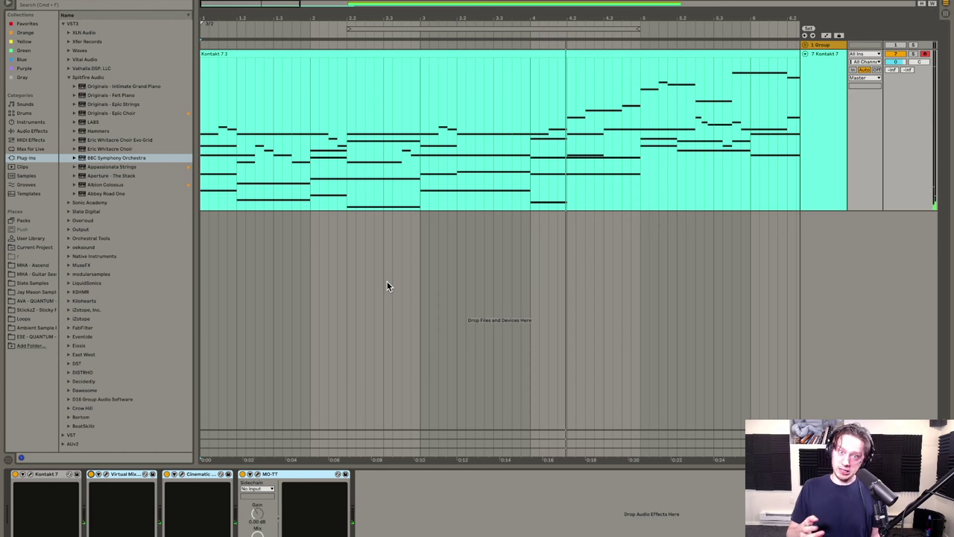
Step: Bypass the Cinematic and MG-TT effects, and open the Virtual Mix Rack window where its modules can be seen
click(195, 475)
click(302, 475)
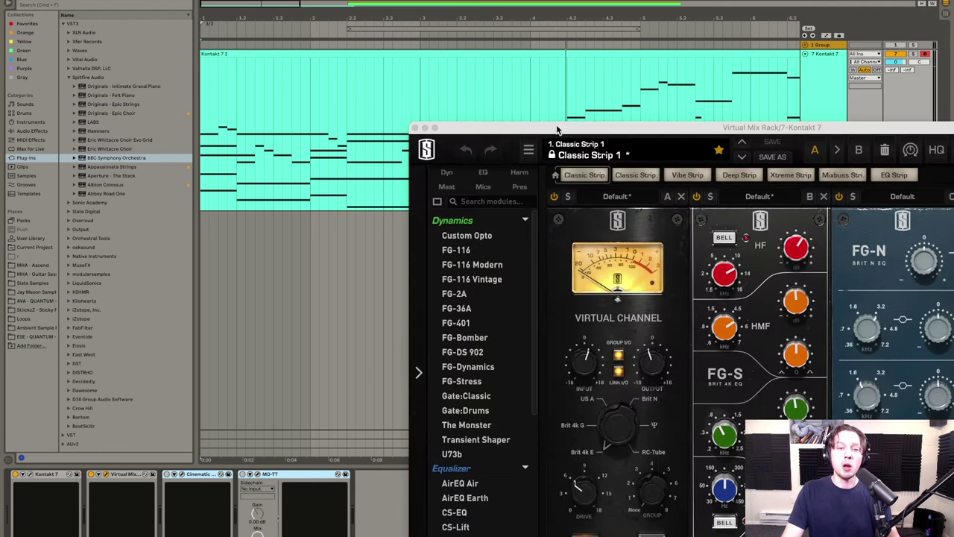
drag(558, 130, 339, 92)
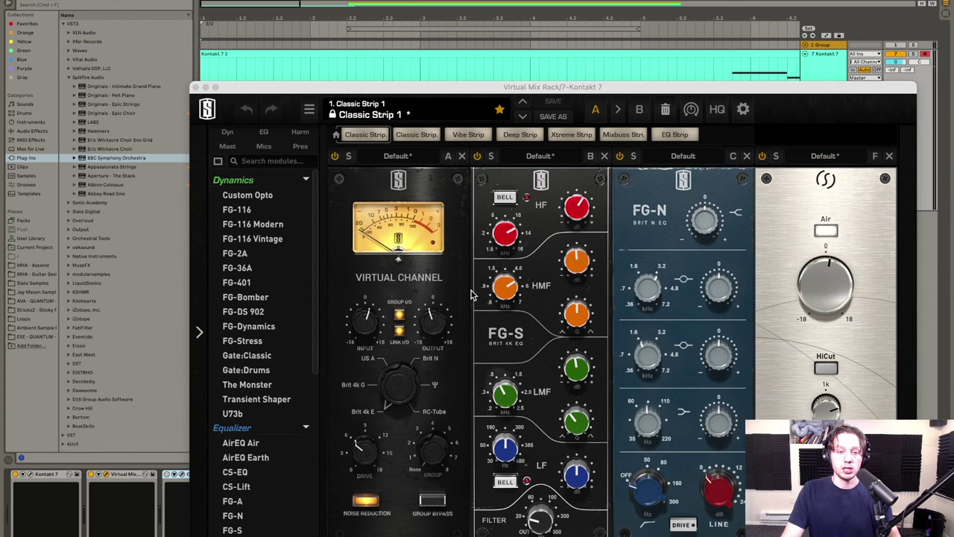
Step: Switch off all the Virtual Mix Rack modules, and play the clip with only the FG-S EQ toggled on to hear its effect
click(620, 158)
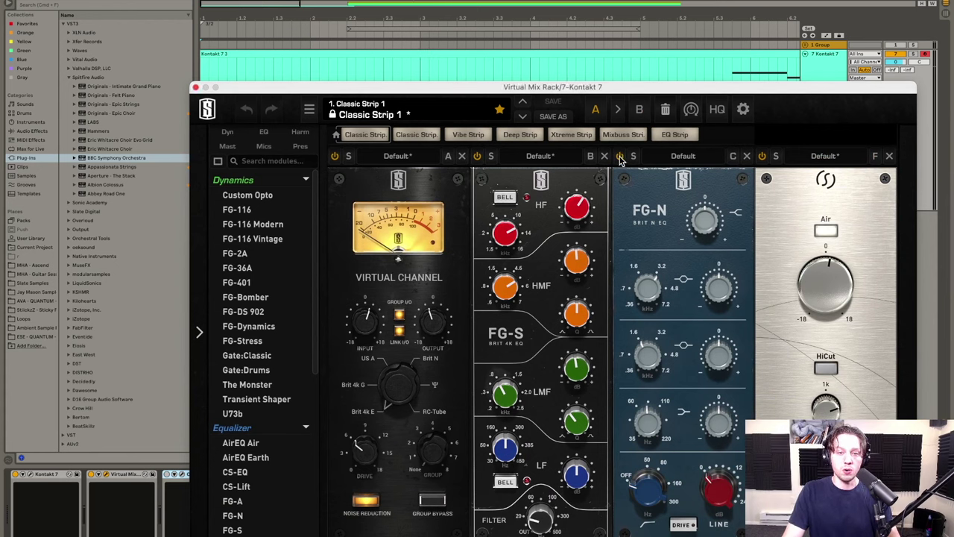
click(334, 156)
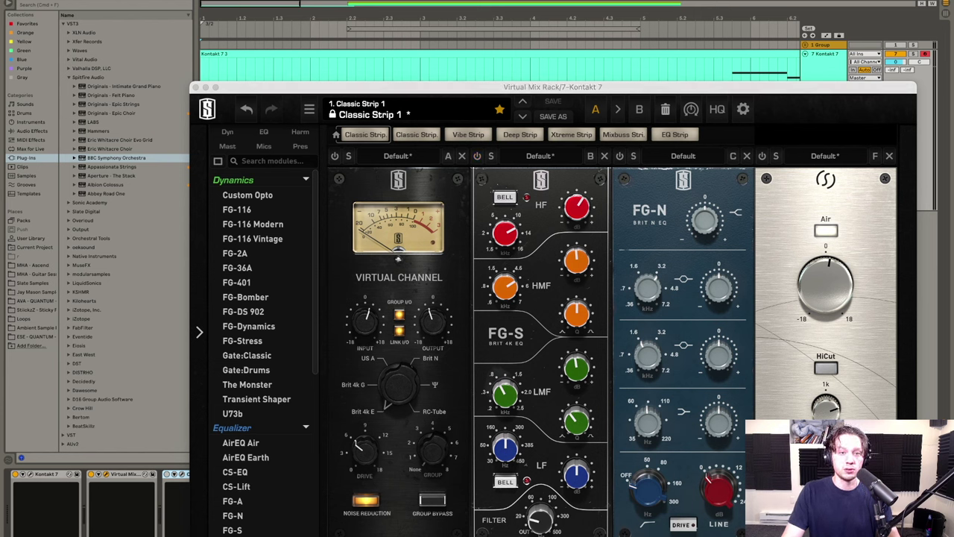
click(478, 157)
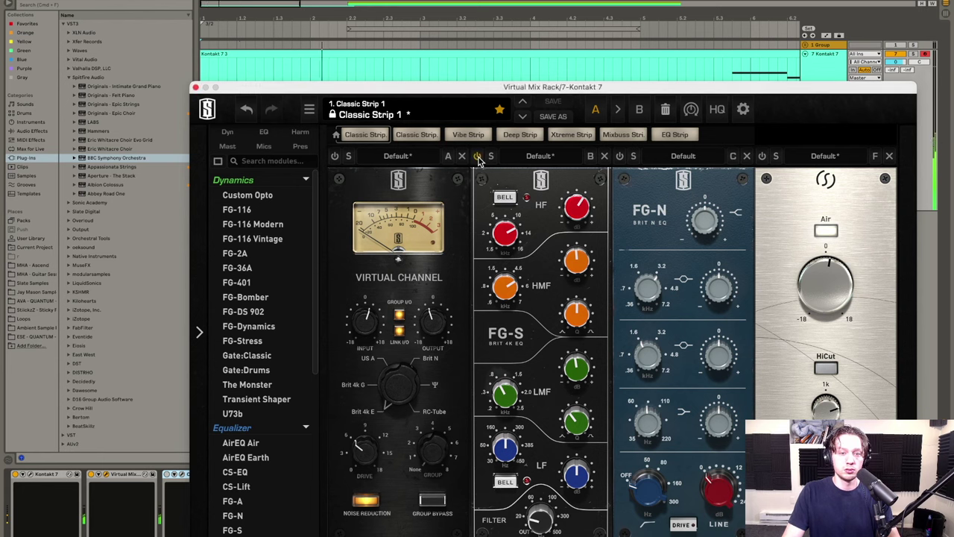
click(478, 157)
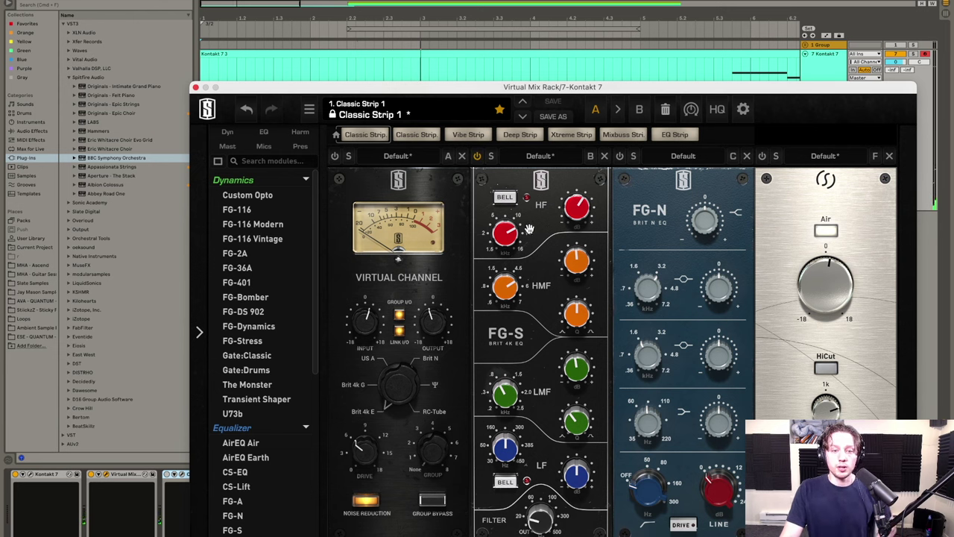
Step: Examine the FG-S EQ module's HF, HMF, LMF and LF gain and frequency settings and its filter
mouse_move(577, 211)
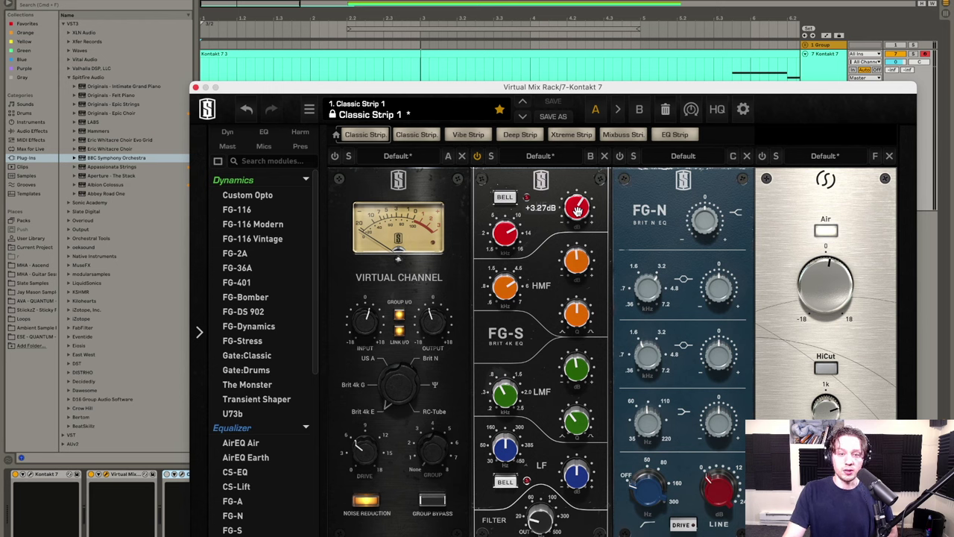
mouse_move(507, 236)
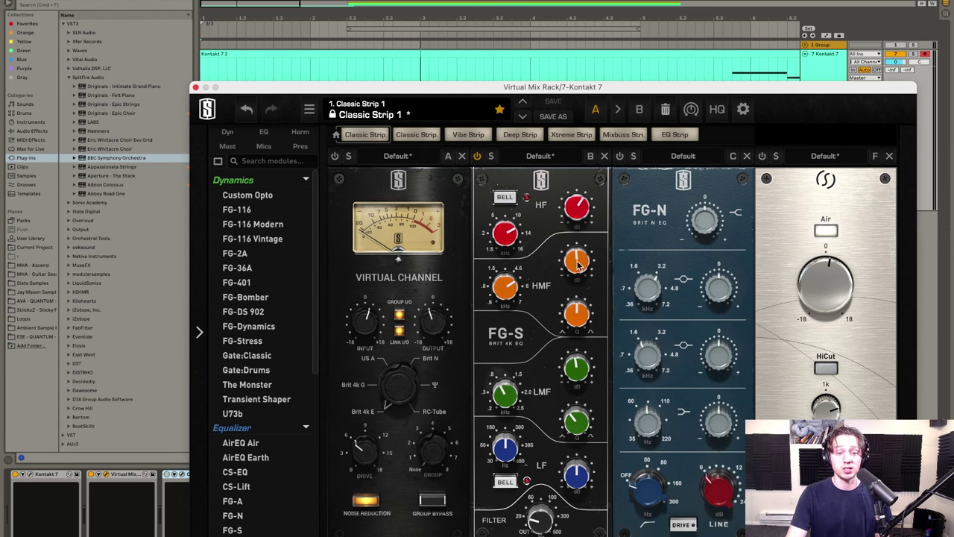
mouse_move(578, 270)
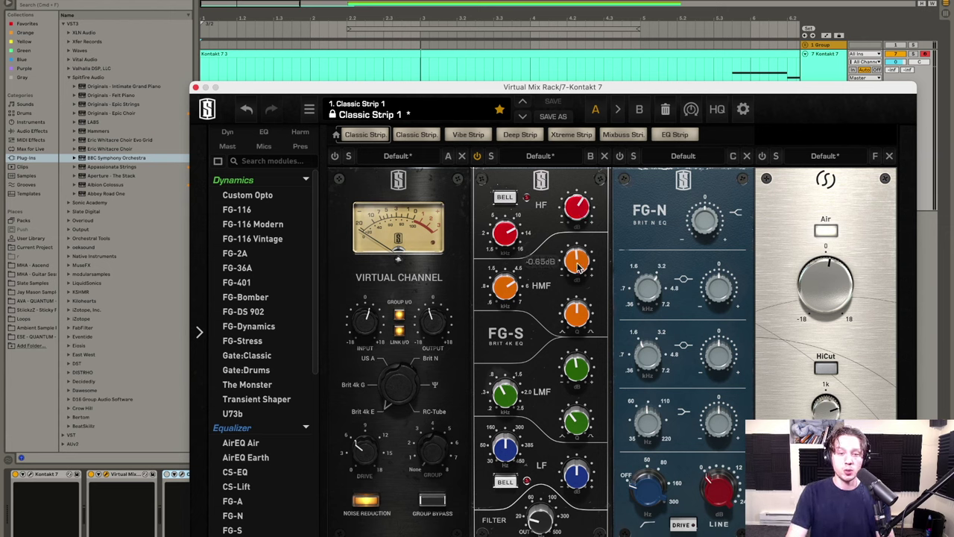
mouse_move(505, 294)
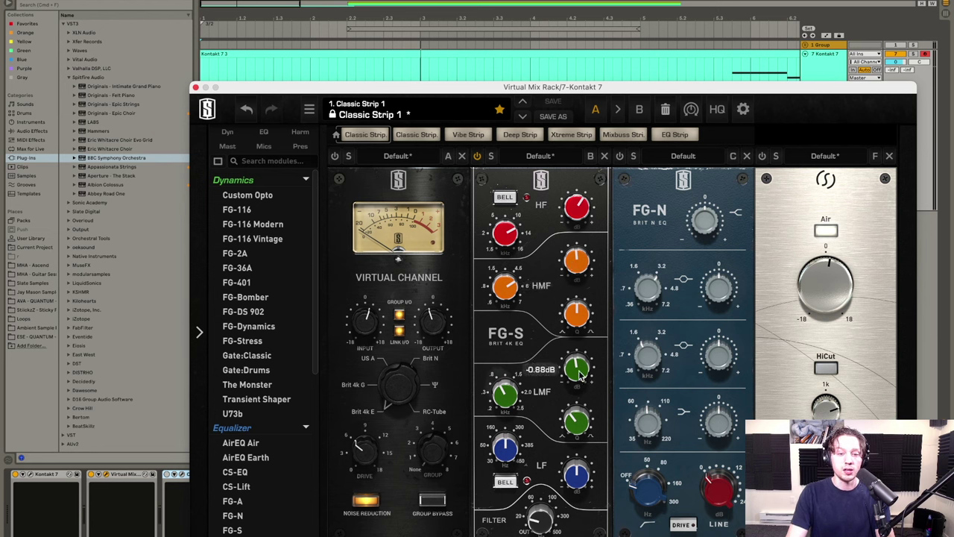
mouse_move(506, 395)
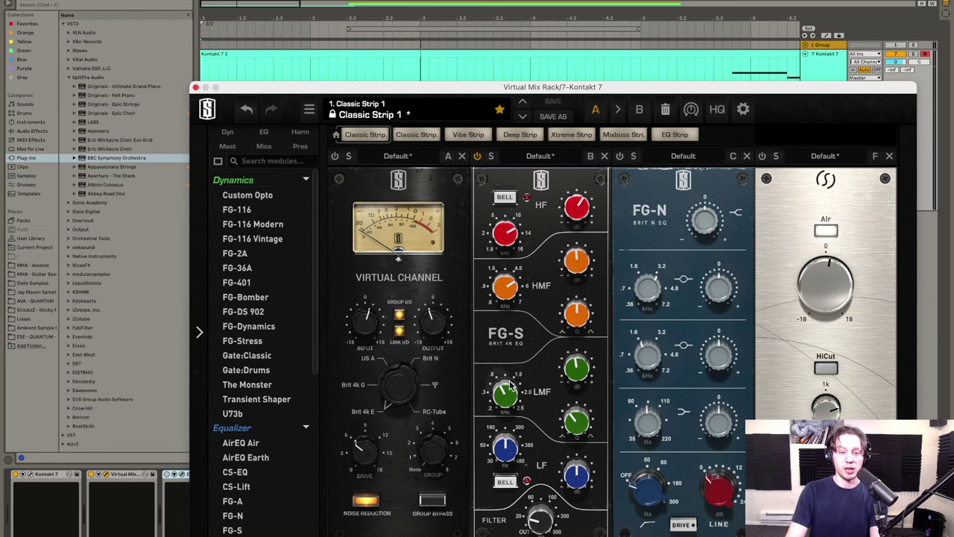
mouse_move(576, 372)
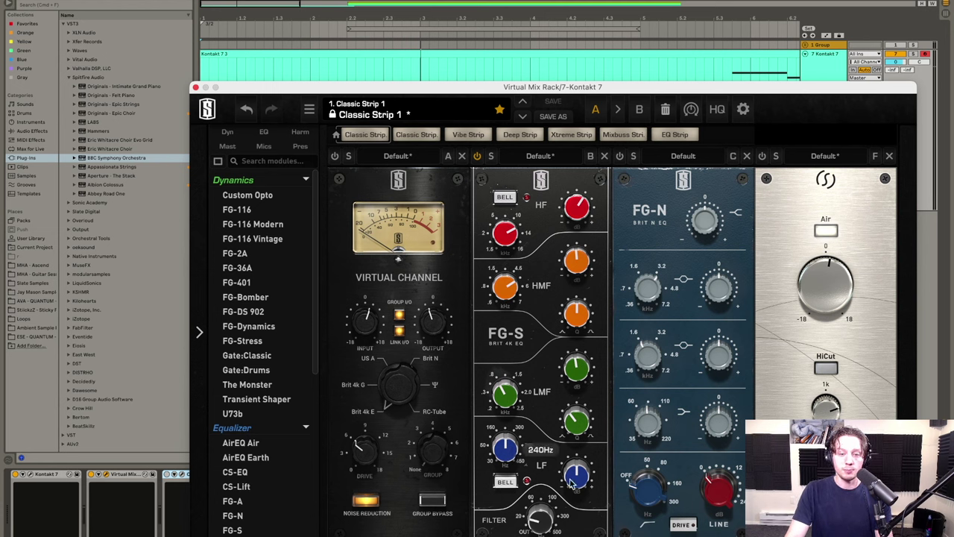
mouse_move(546, 520)
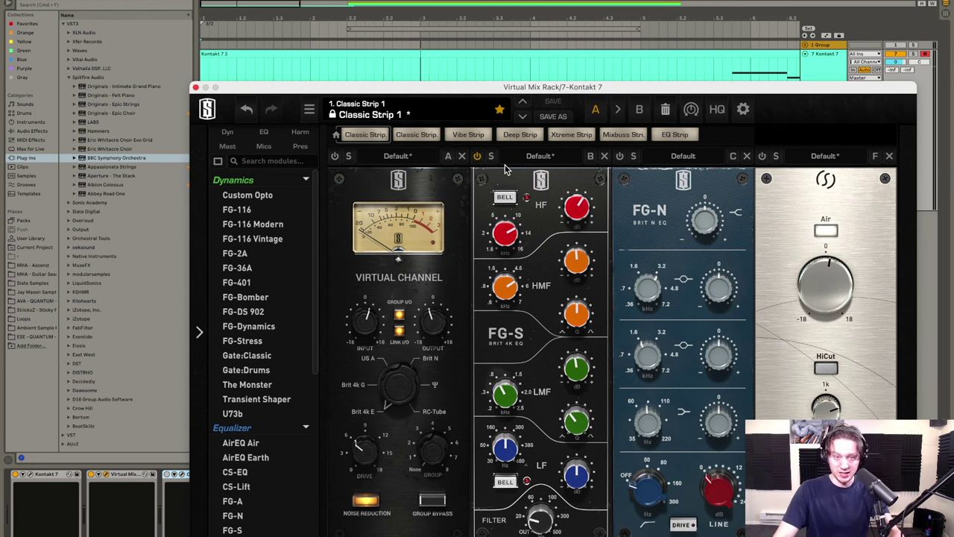
Step: Switch on the Virtual Channel module, check the Air EQ module's effect, and close the Virtual Mix Rack window
click(335, 156)
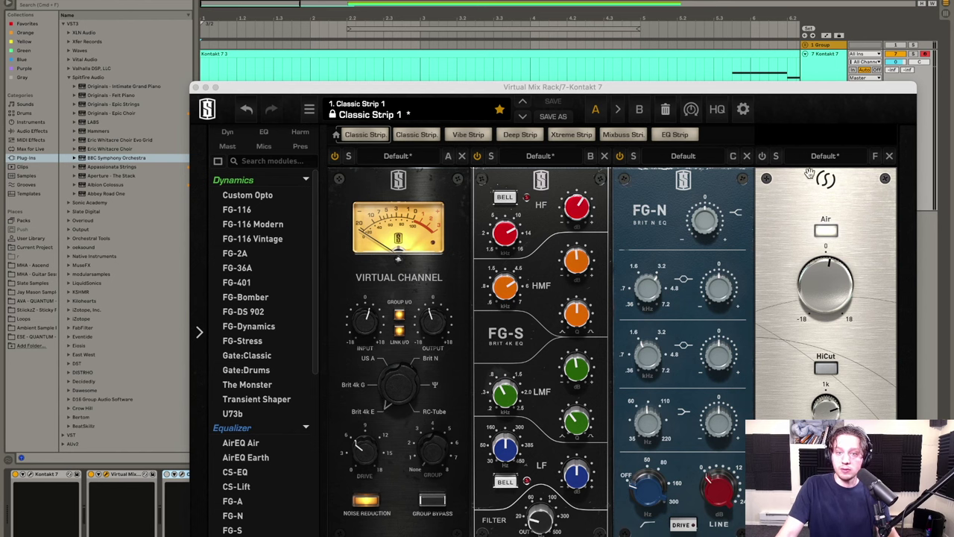
click(761, 157)
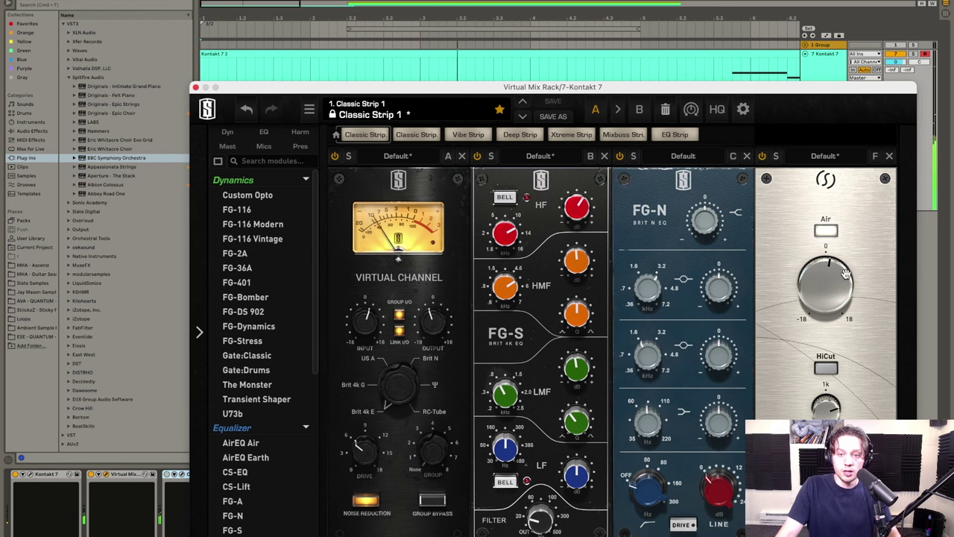
mouse_move(833, 291)
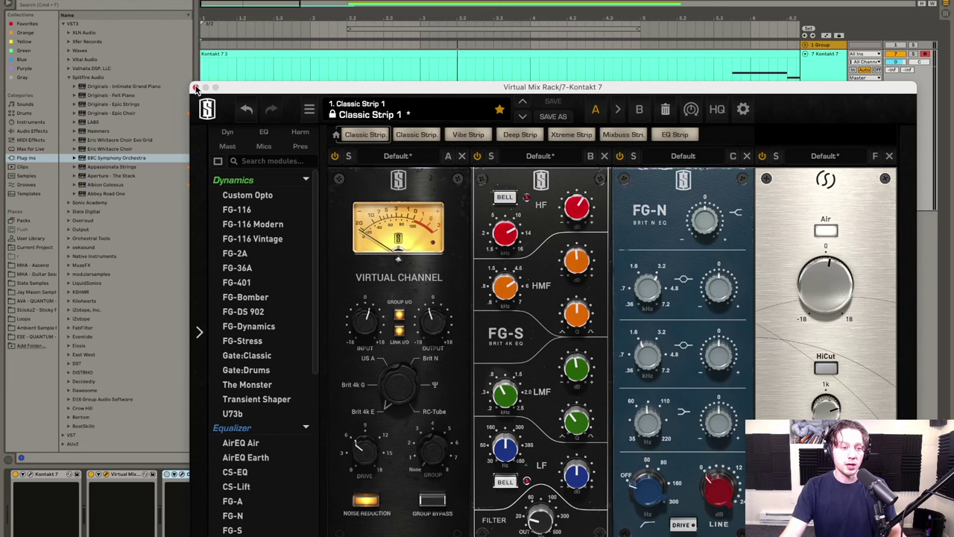
click(195, 88)
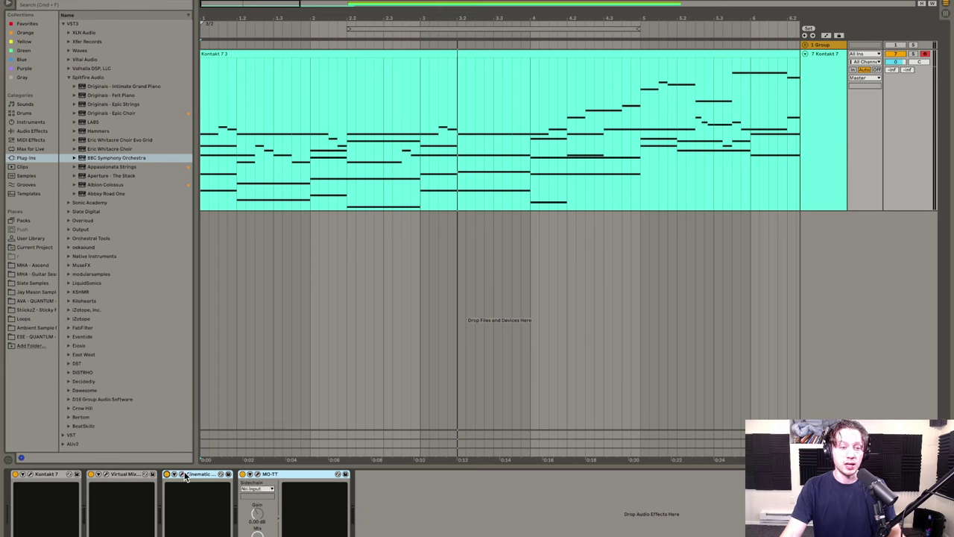
Step: Bypass the MO-TT effect, and open the Cinematic Rooms window to examine its Halls | Score Stage reverb settings before closing it
click(243, 474)
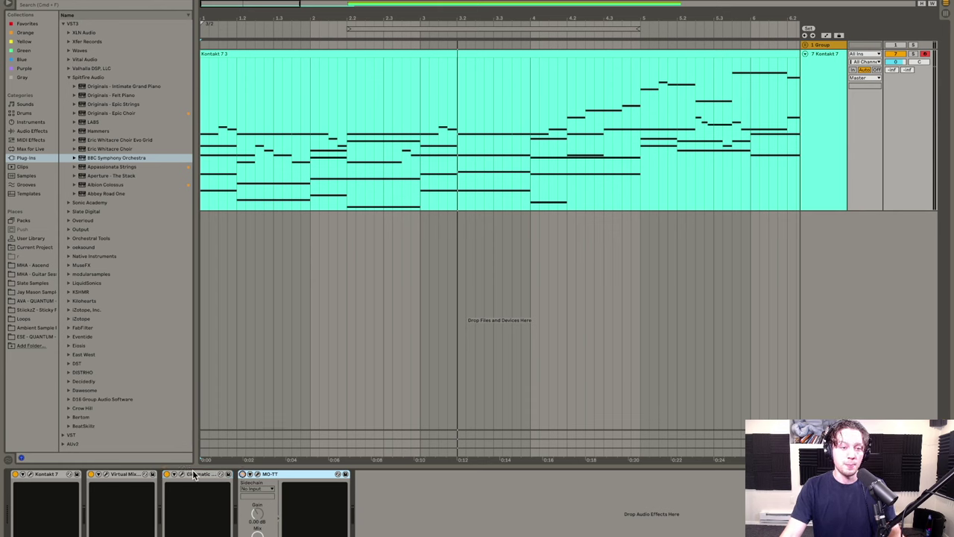
click(184, 476)
click(182, 475)
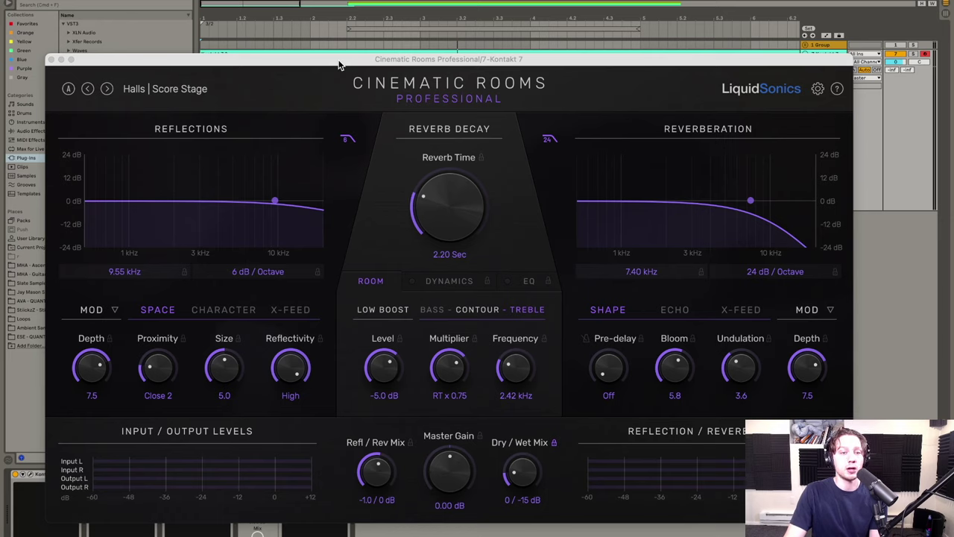
drag(337, 59, 334, 52)
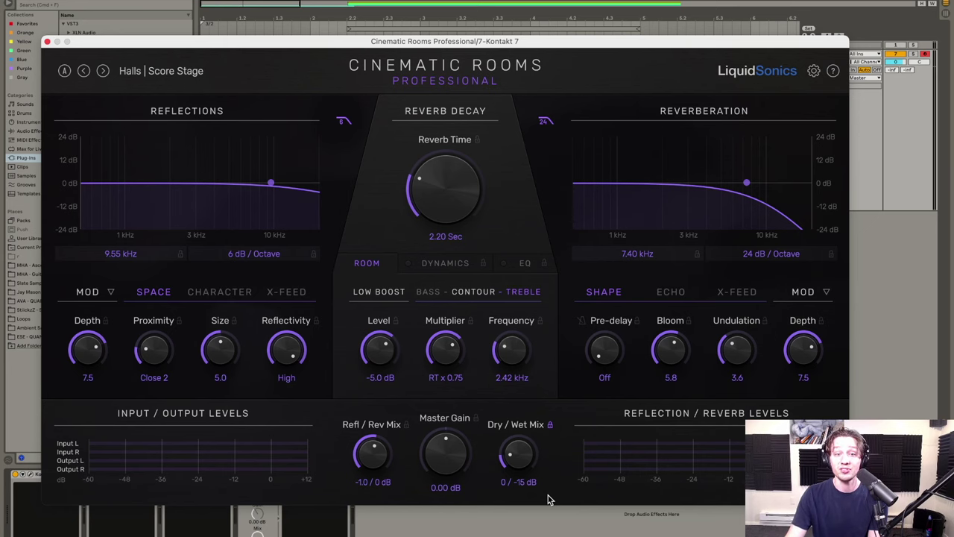
drag(449, 41, 443, 41)
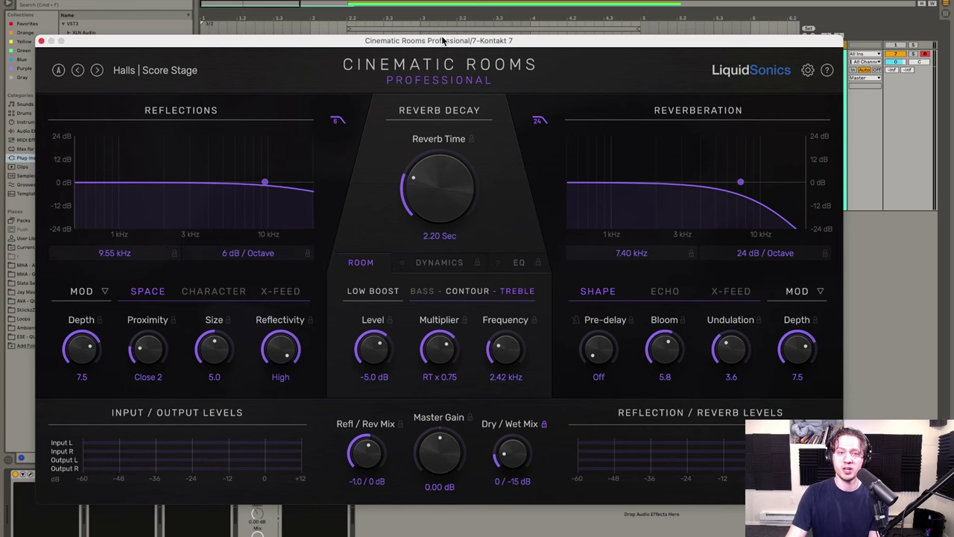
drag(444, 42, 475, 47)
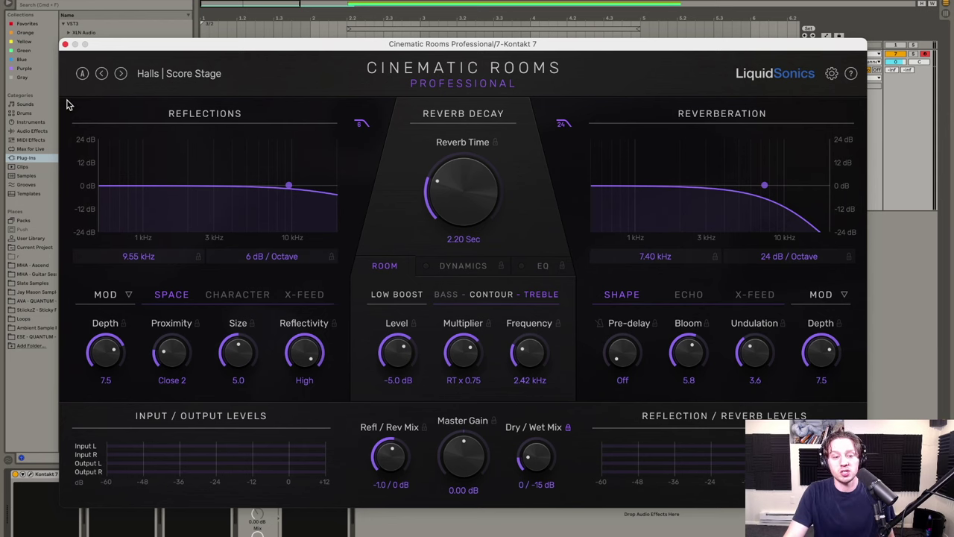
click(65, 44)
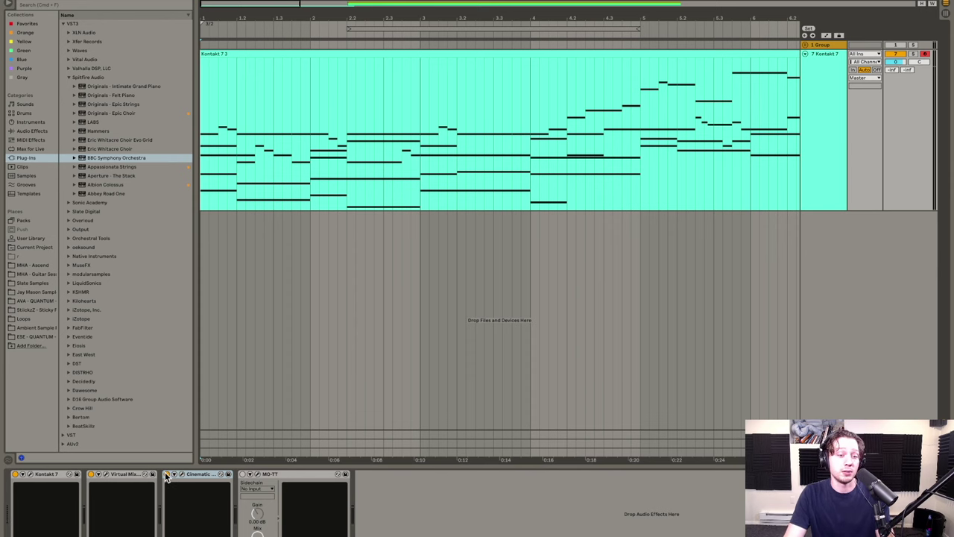
Step: Play the clip with the Cinematic Rooms reverb, and reopen the reverb from the Kontakt 7 track's effects to recheck its settings
key(space)
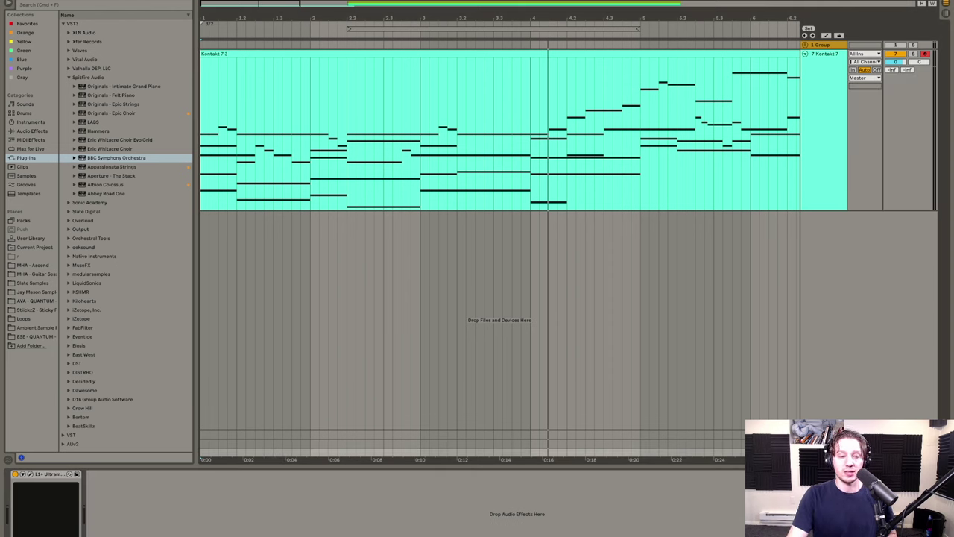
click(840, 150)
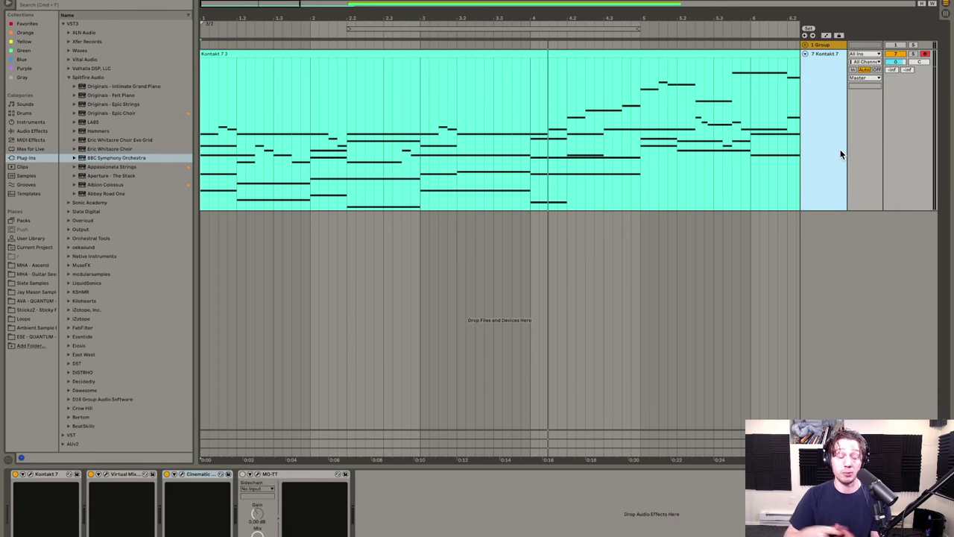
click(203, 474)
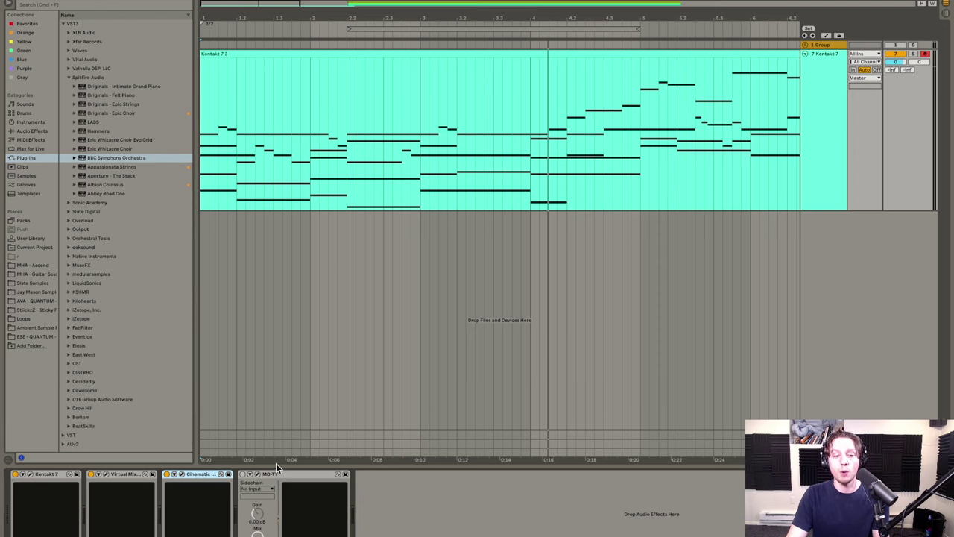
click(182, 474)
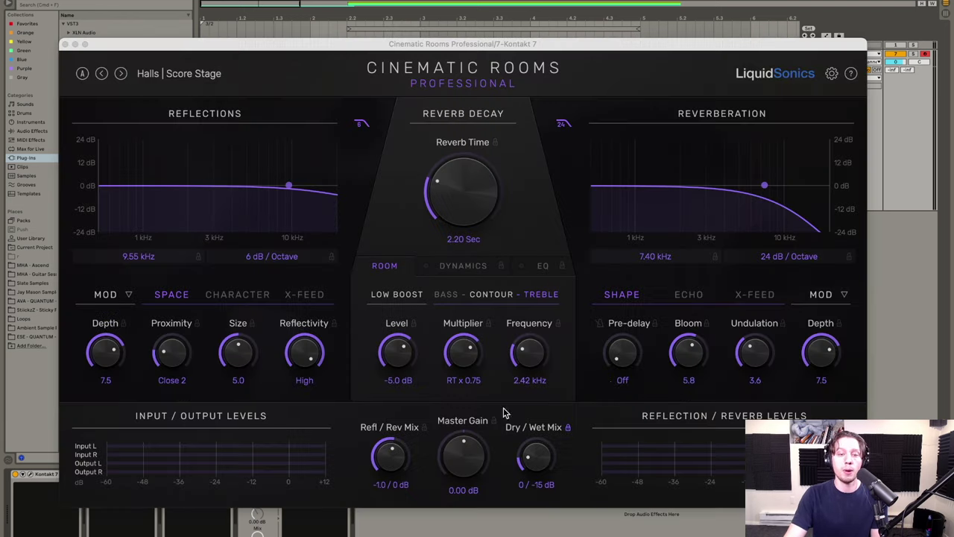
click(66, 44)
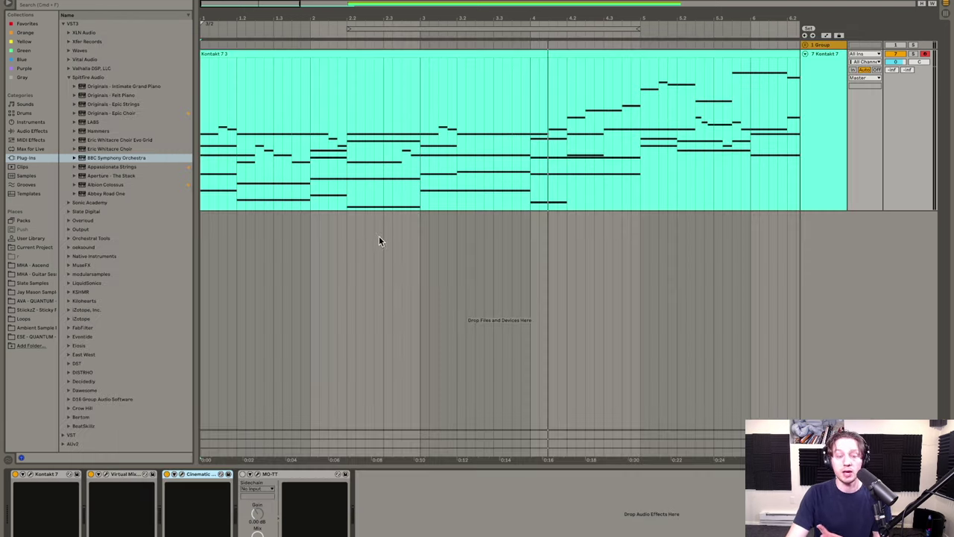
Step: Switch the MO-TT effect back on, and view its compression amount and band settings in its window
click(379, 290)
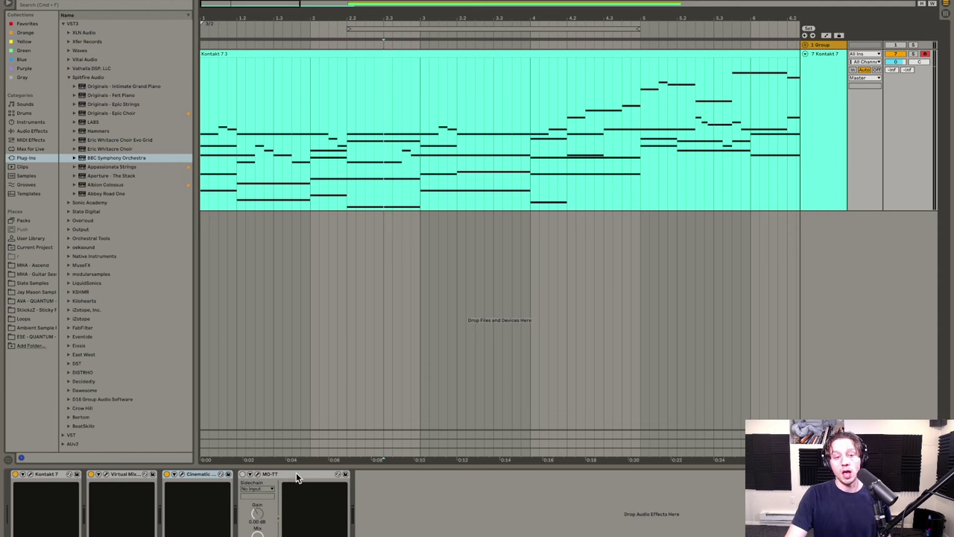
click(256, 475)
click(257, 475)
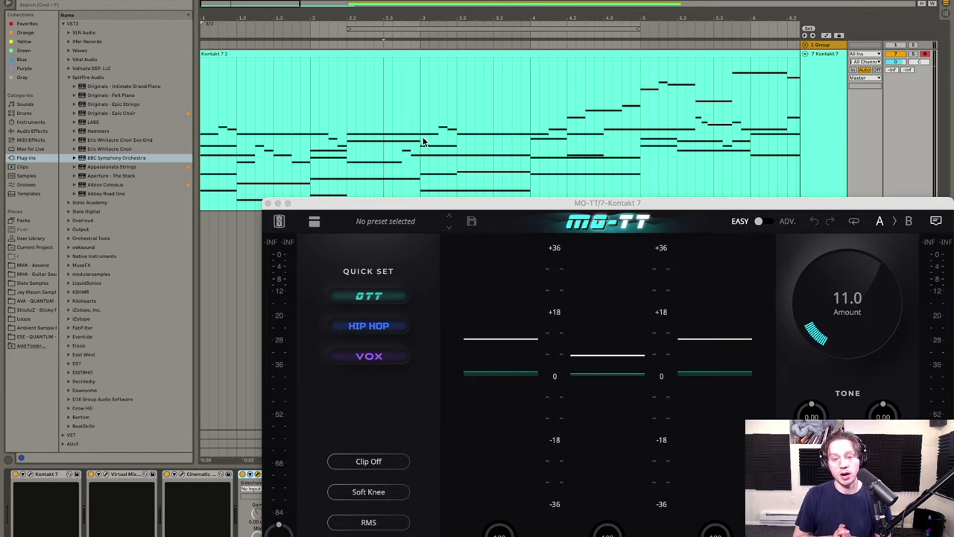
drag(441, 208, 343, 106)
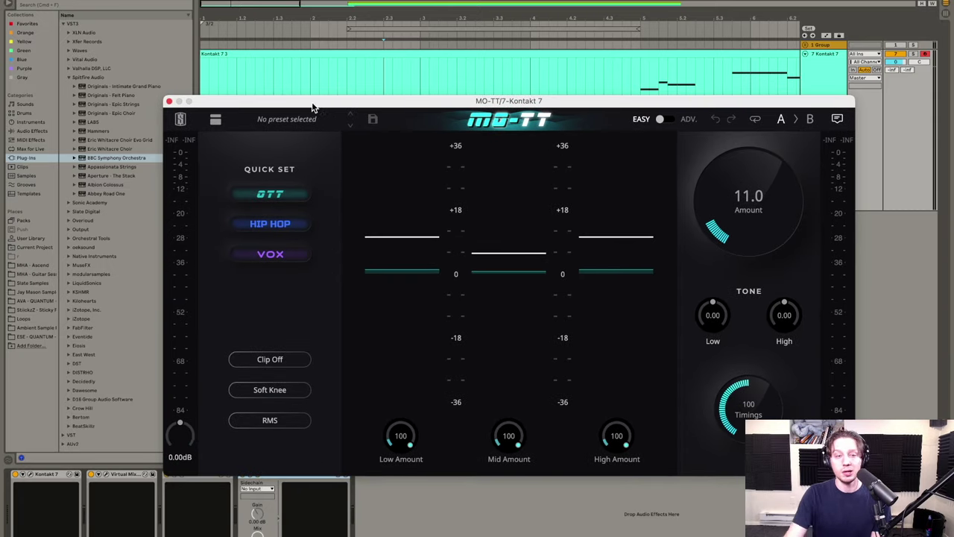
click(169, 102)
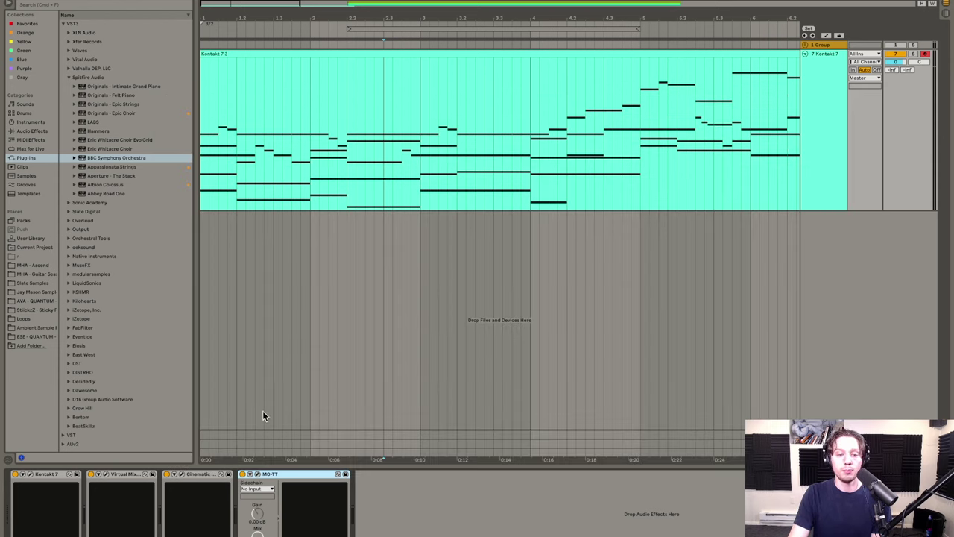
Step: Toggle MO-TT to compare its effect on the clip, and recheck its amount and band levels in its window
click(243, 477)
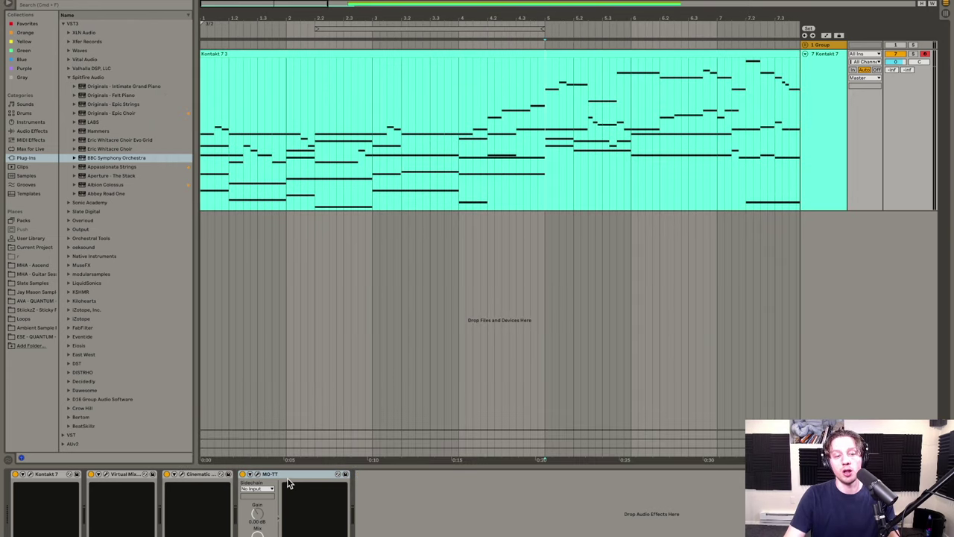
click(258, 474)
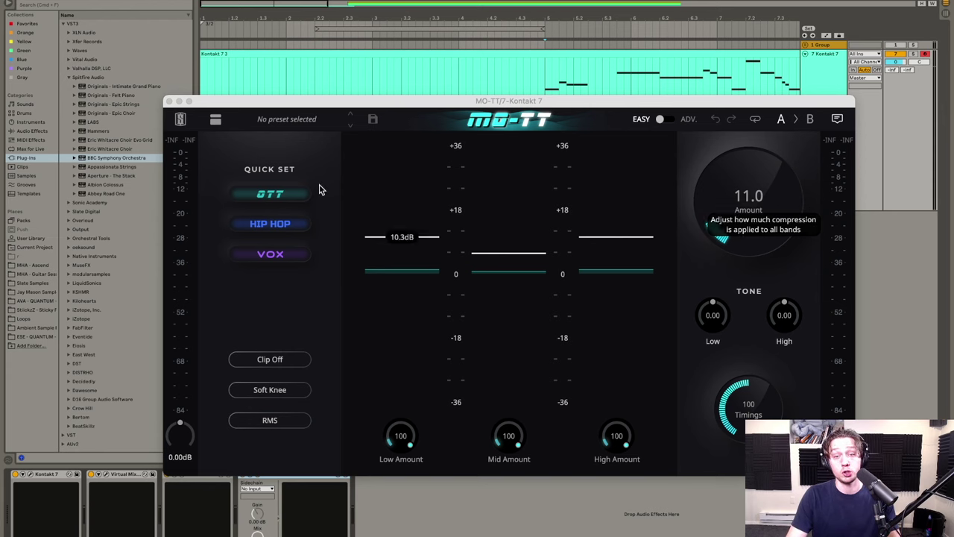
click(169, 101)
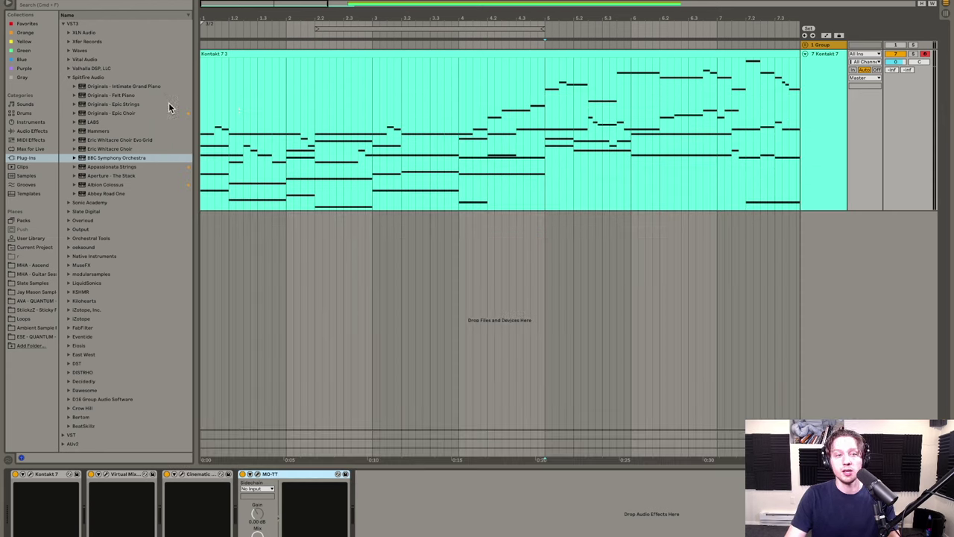
Step: Play the clip from its start to hear MO-TT at the end of the effect chain, and stop playback
click(224, 49)
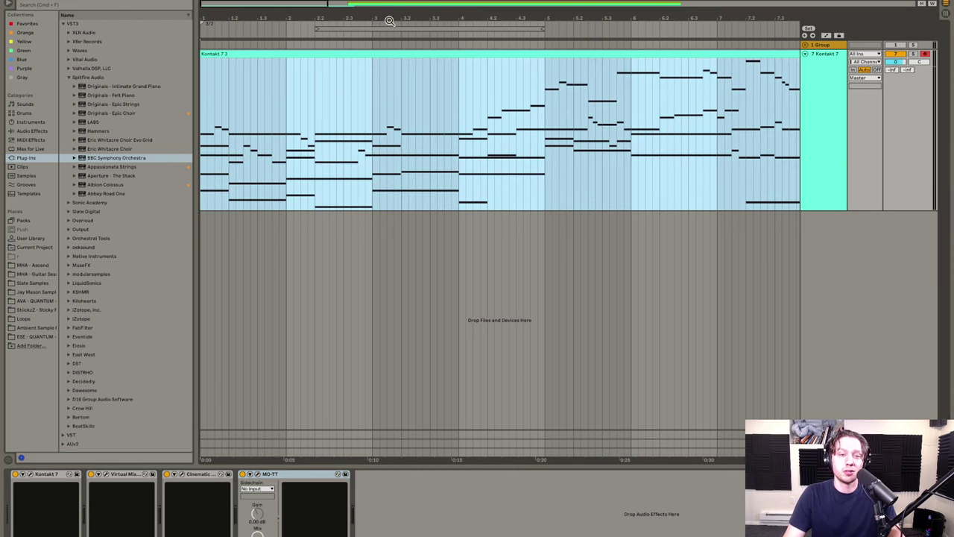
click(465, 86)
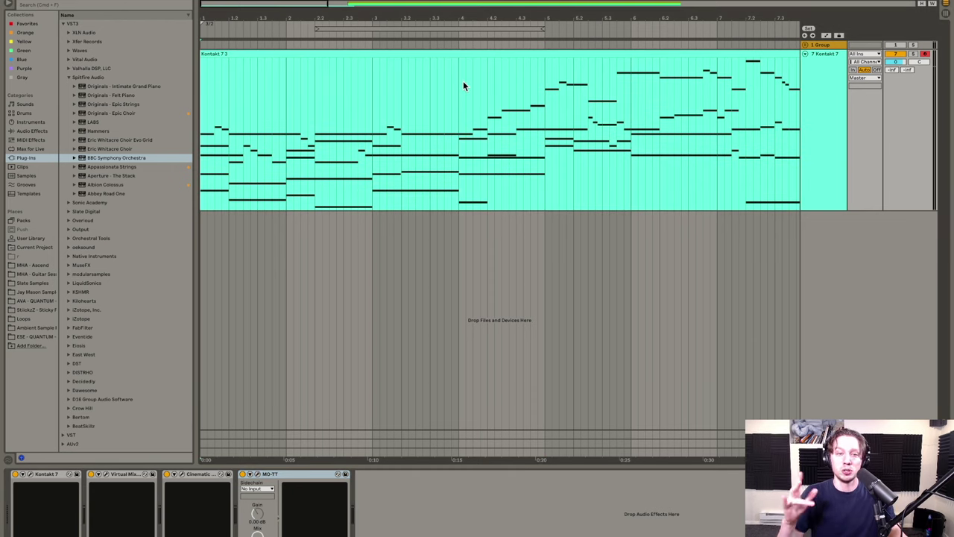
click(278, 477)
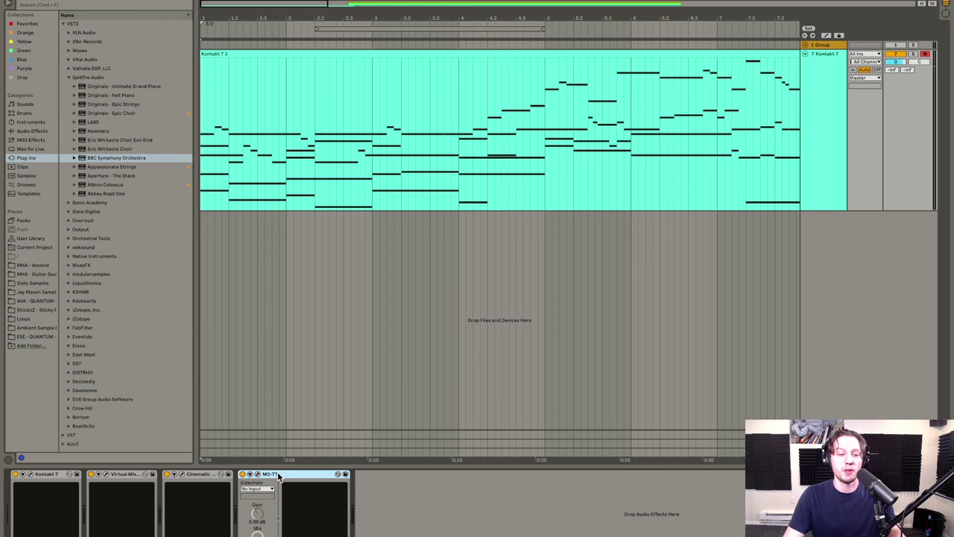
key(space)
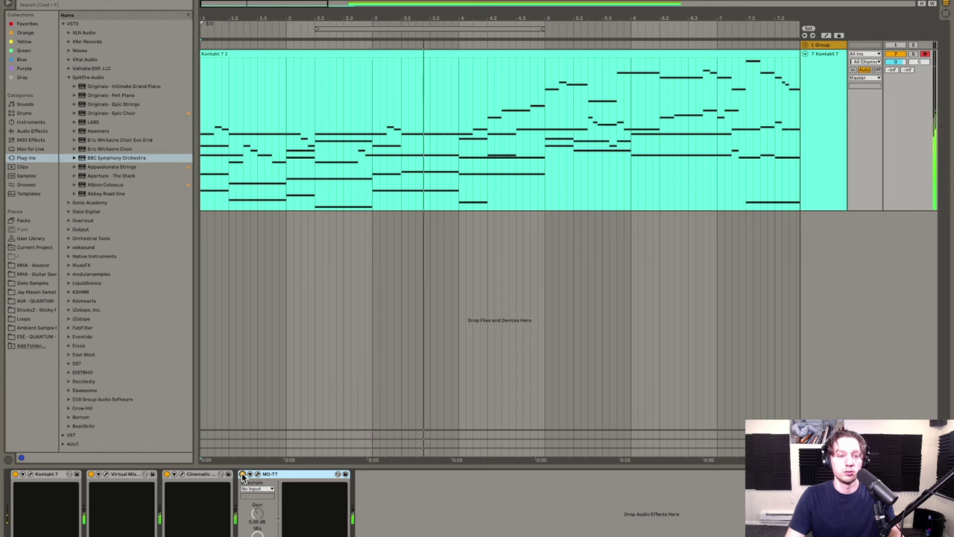
key(space)
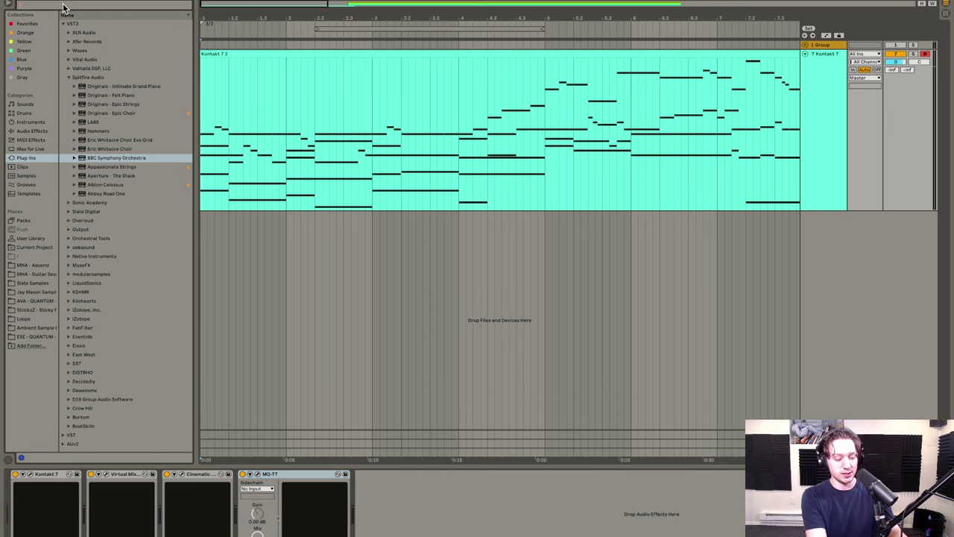
Step: Search the plug-ins for "valhalla" and add the VST3 ValhallaVintageVerb to the end of the Kontakt 7 track's effect chain
text(alhalla)
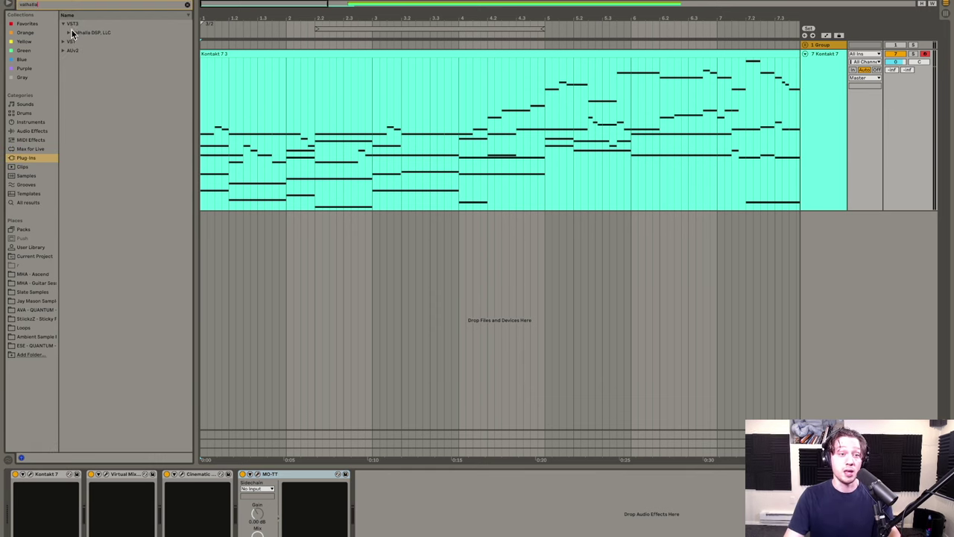
click(69, 32)
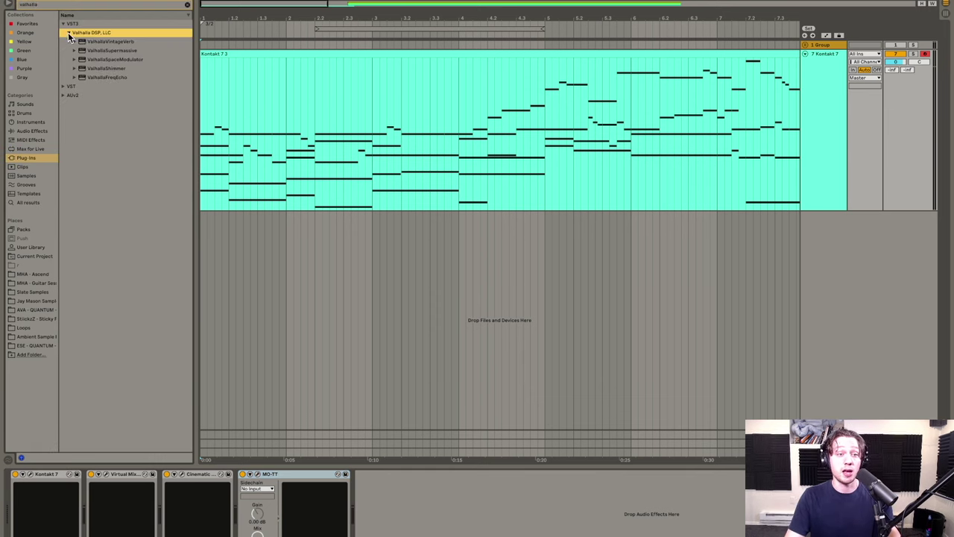
double_click(124, 42)
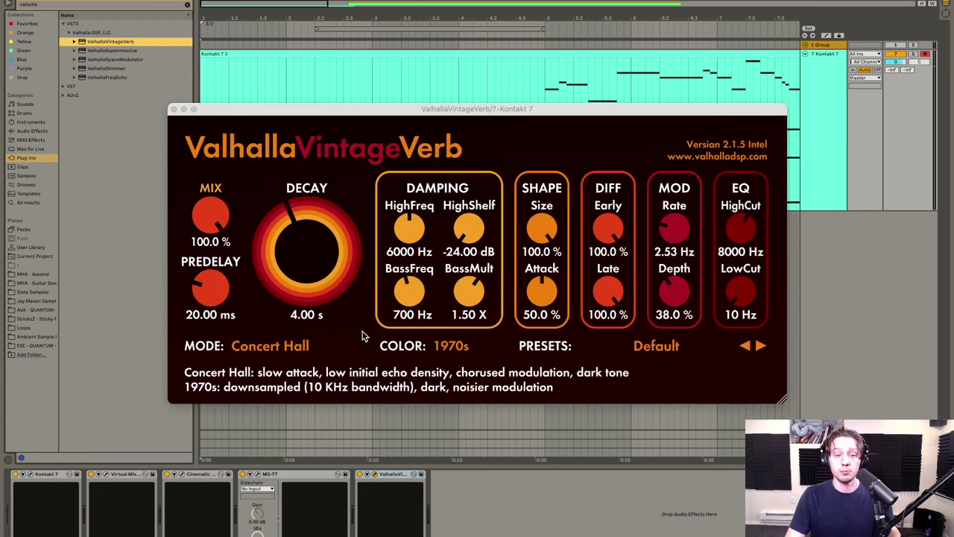
Step: Set the ValhallaVintageVerb mode to Dirty Hall and its decay to 3.39 s
click(283, 348)
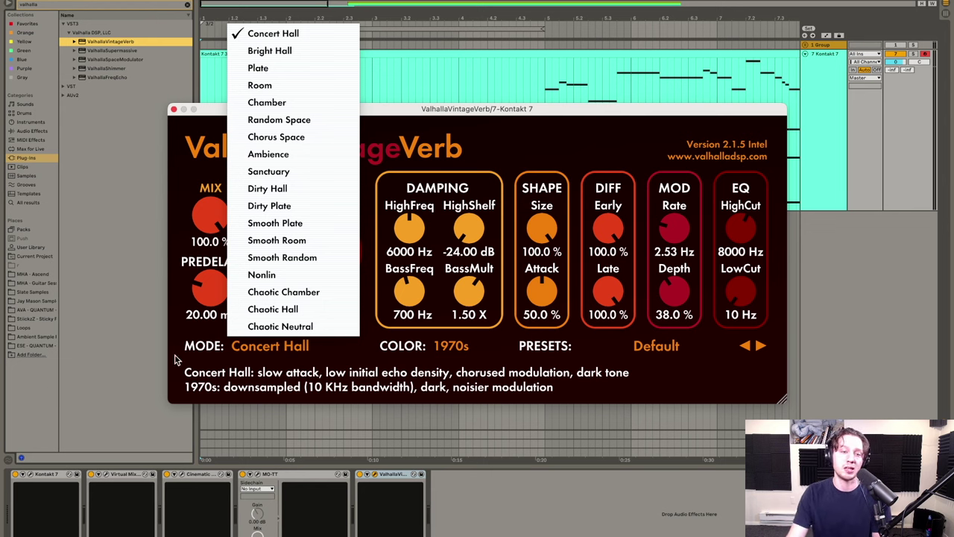
click(307, 194)
scroll(313, 260, down, 3)
scroll(313, 260, down, 1)
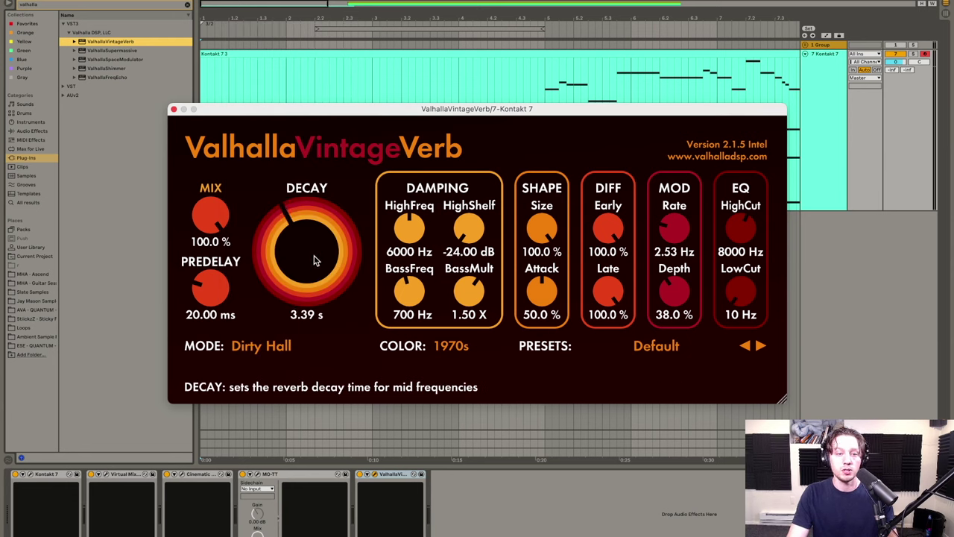
Step: Set the reverb's BassMult to 0.97 X, its attack to 100% and its mix to 41.6%
scroll(470, 298, down, 5)
scroll(470, 298, down, 1)
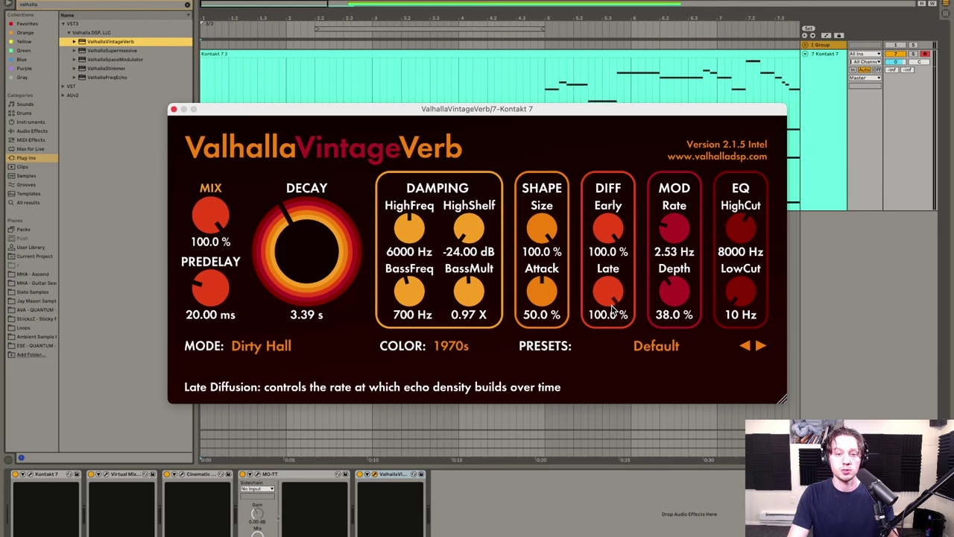
drag(550, 298, 558, 201)
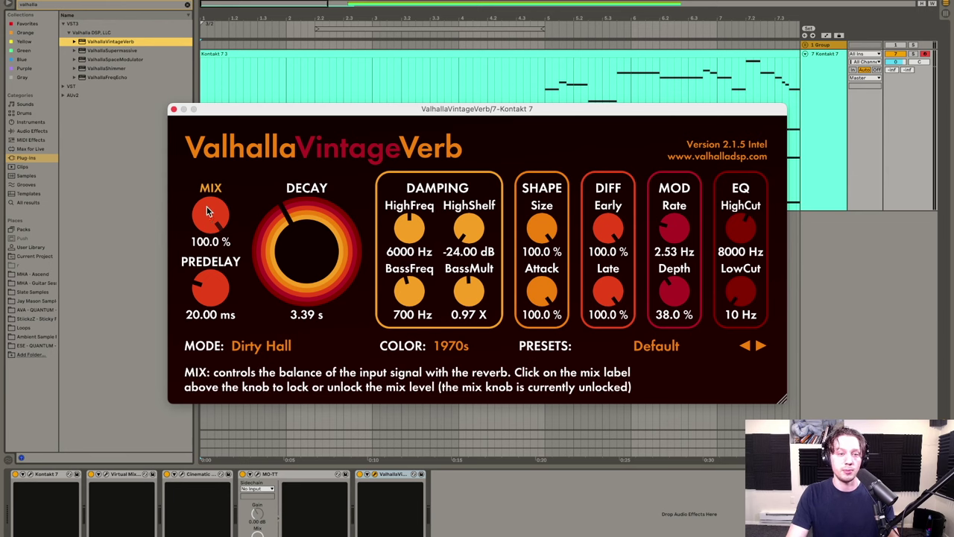
drag(211, 216, 216, 155)
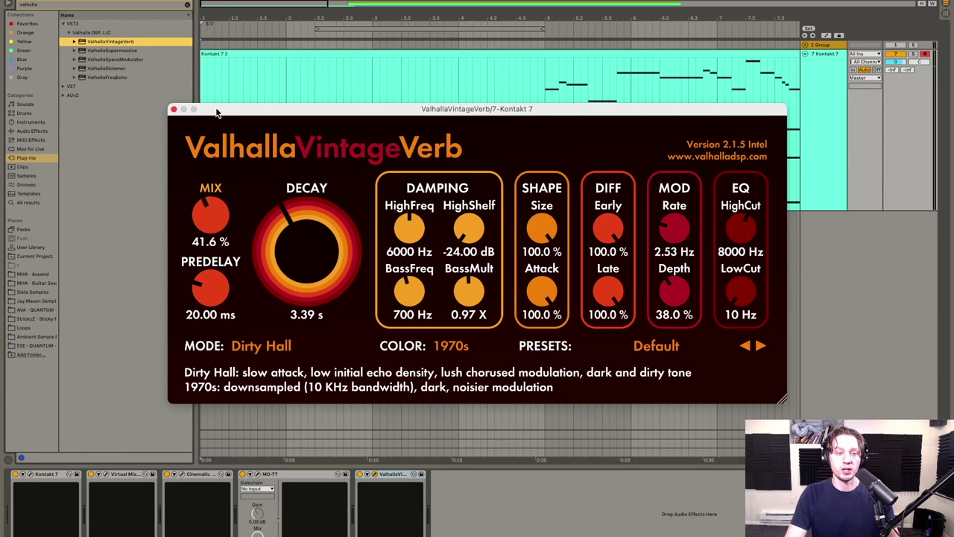
Step: Play the Kontakt 7 clip from its start through ValhallaVintageVerb, and lower the reverb's mix to 11.5%
click(218, 54)
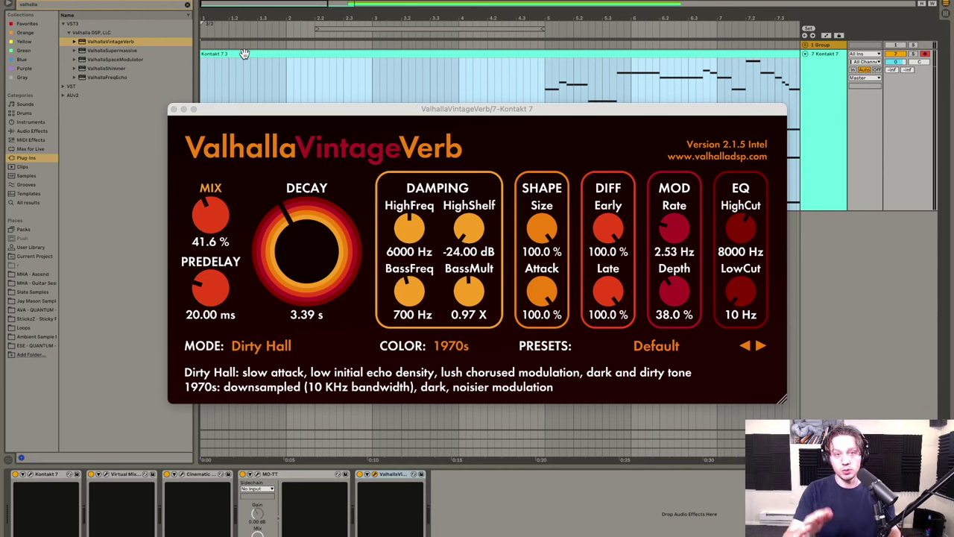
key(space)
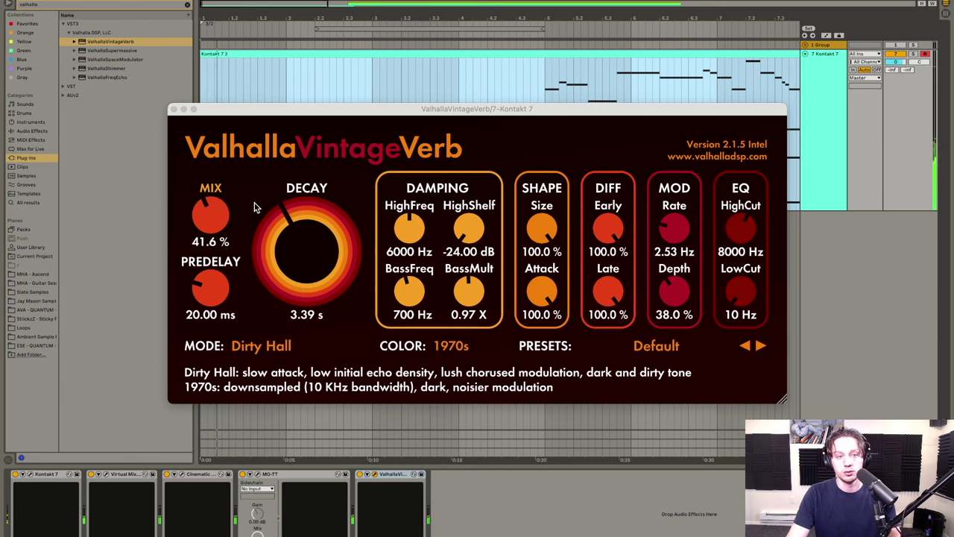
mouse_move(281, 240)
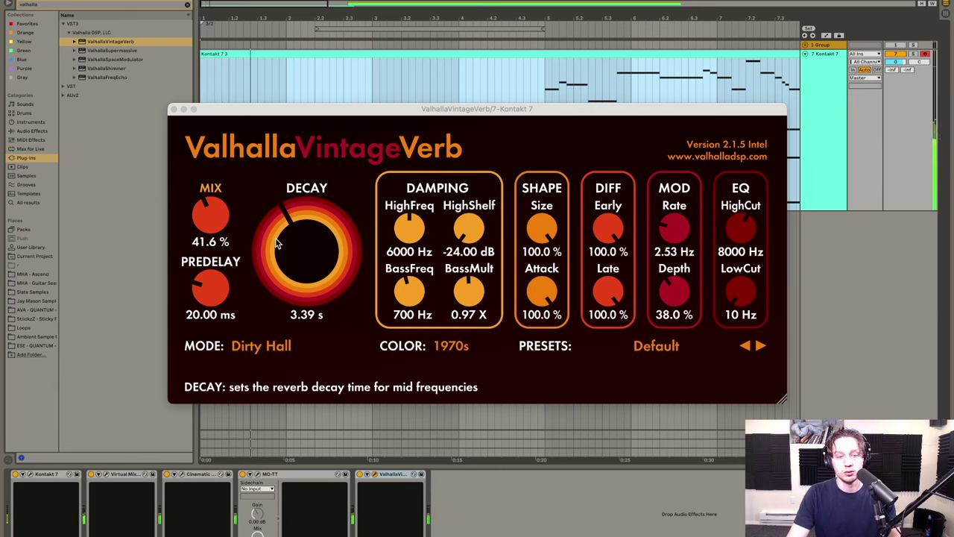
mouse_move(336, 395)
mouse_move(214, 223)
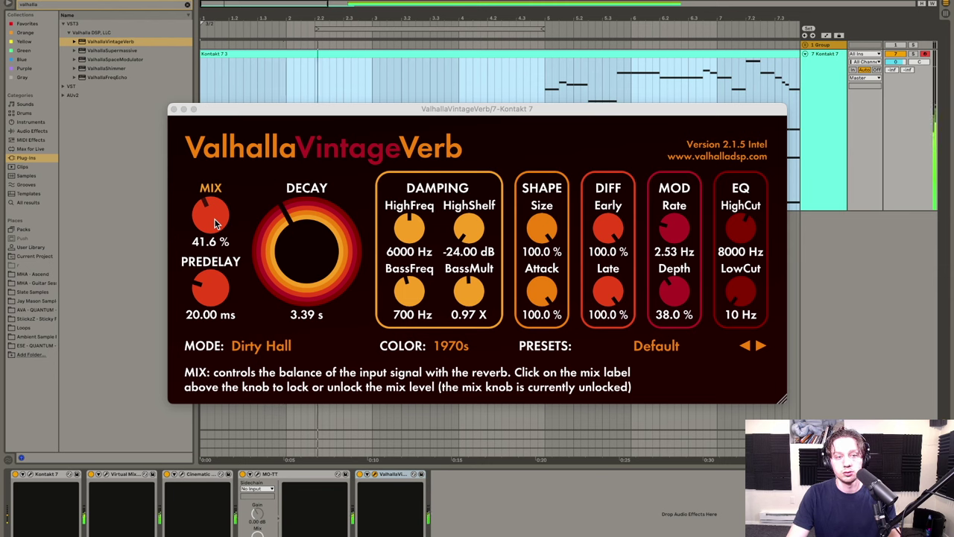
drag(214, 224, 216, 248)
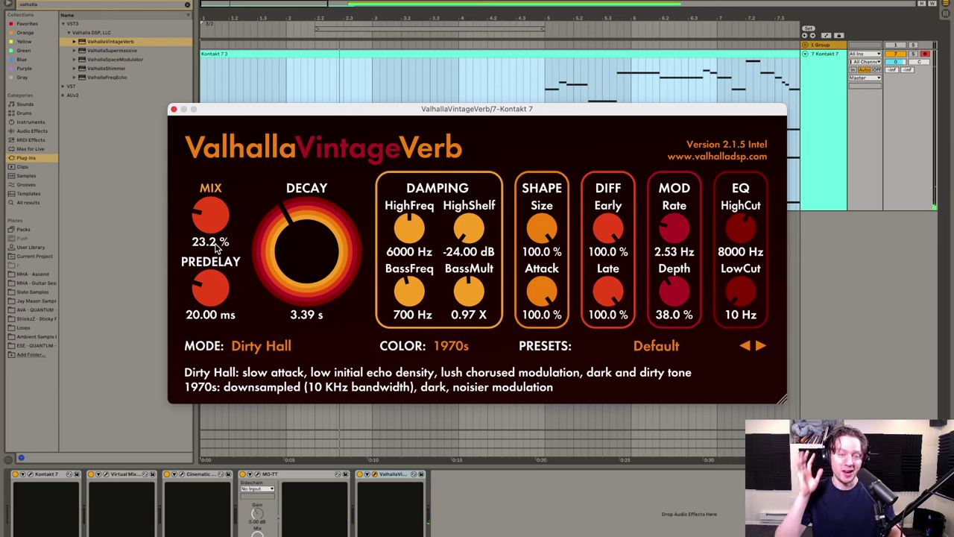
mouse_move(215, 221)
mouse_down()
mouse_move(214, 231)
mouse_move(209, 216)
mouse_up()
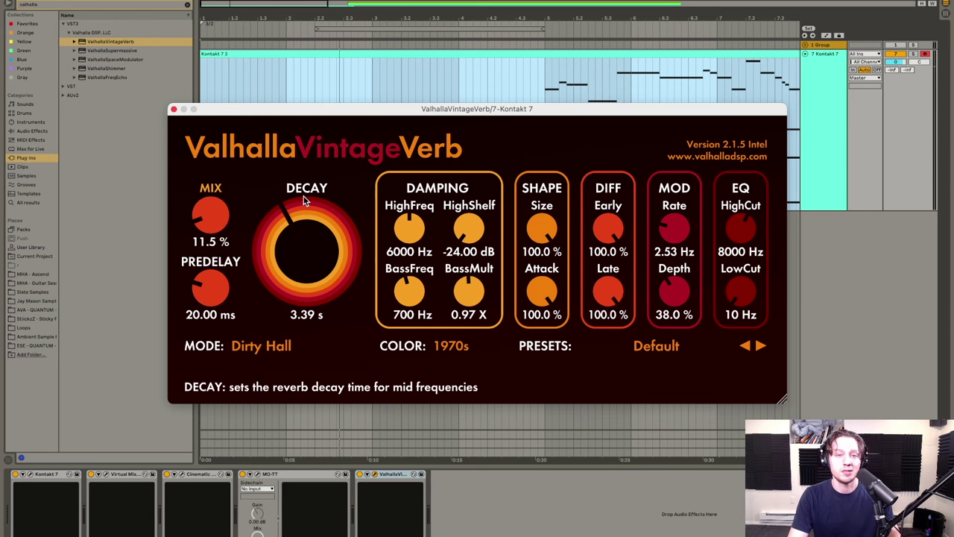
Step: Delete ValhallaVintageVerb from the Kontakt 7 track's effect chain, and show the track delay settings in the arrangement mixer
click(419, 21)
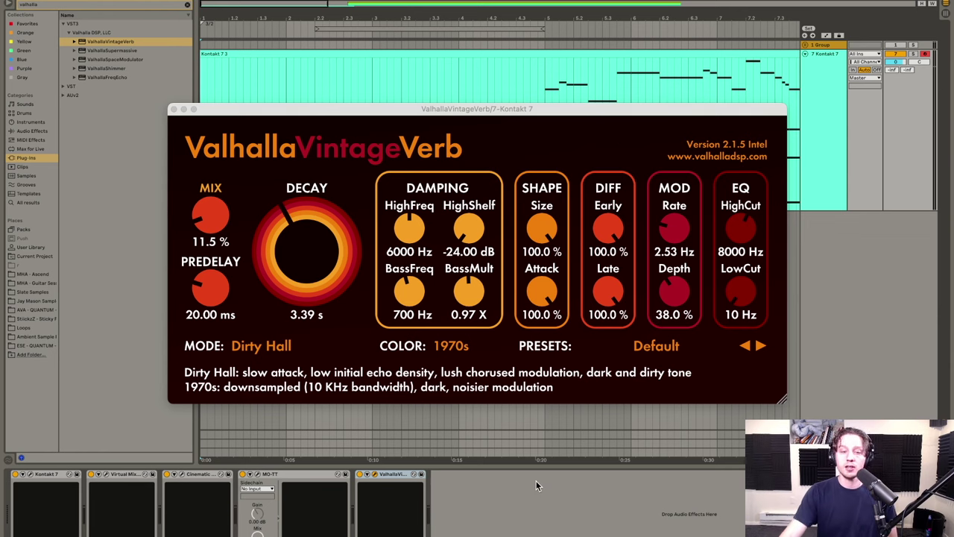
click(399, 477)
key(Delete)
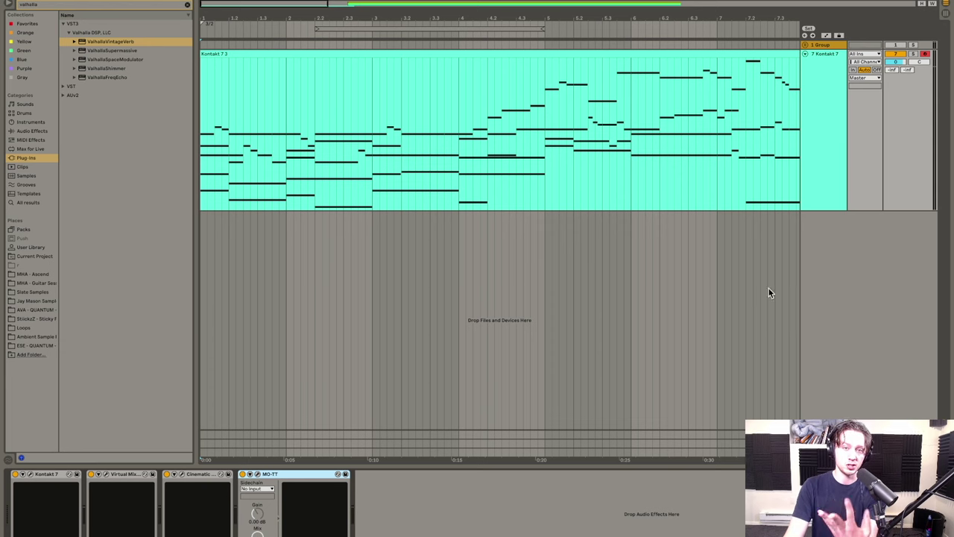
click(932, 456)
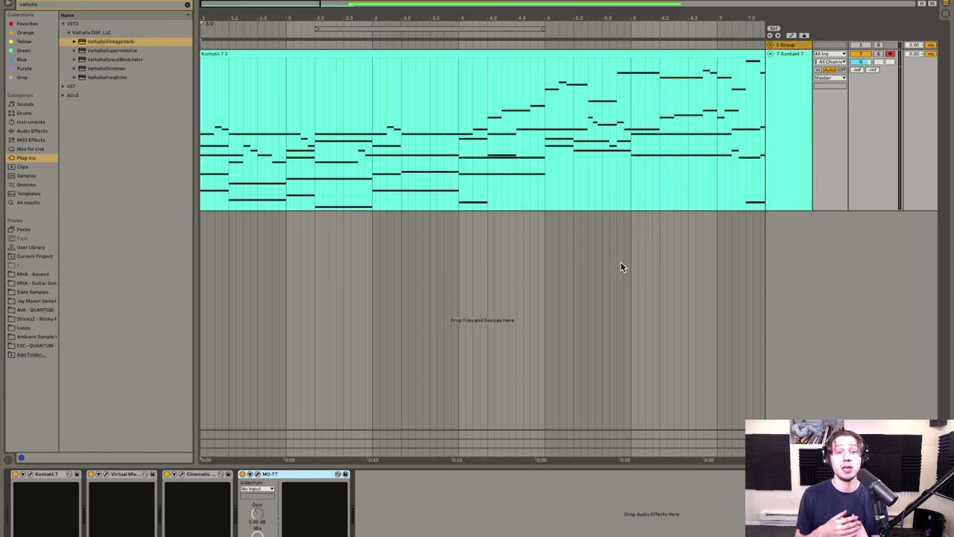
Step: Open the notes of the Kontakt 7 clip, and examine the opening chord and the inner notes of bar 1
double_click(222, 54)
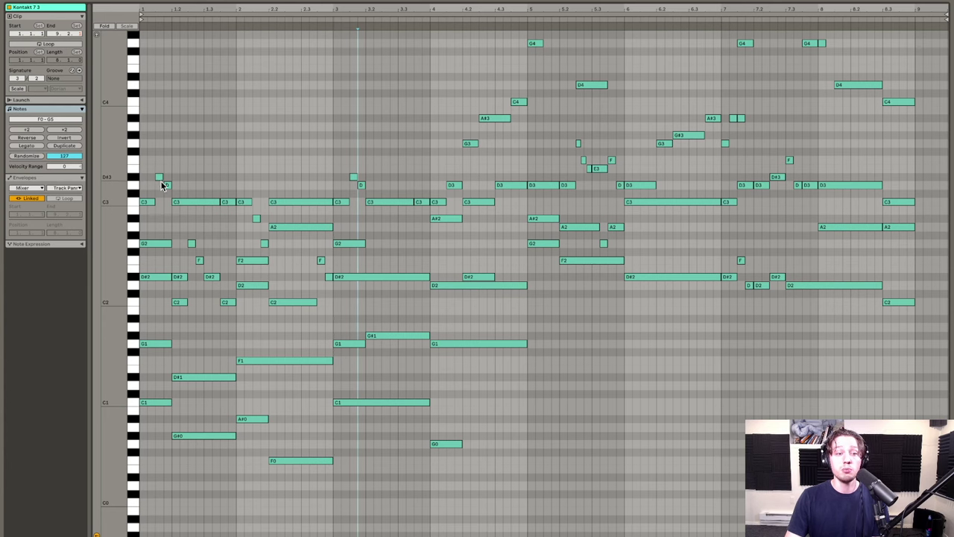
drag(153, 232, 155, 448)
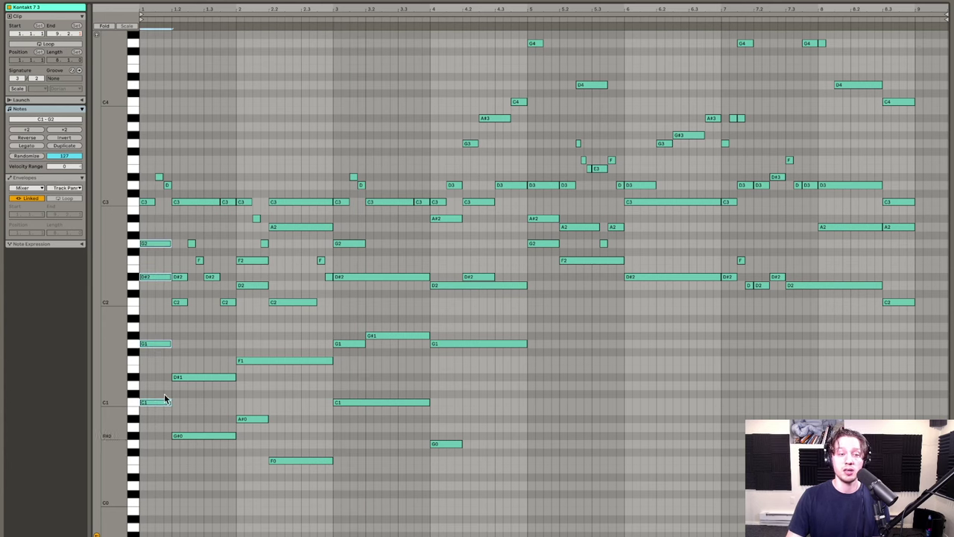
mouse_move(187, 179)
mouse_down()
mouse_move(203, 213)
mouse_move(190, 234)
mouse_move(208, 305)
mouse_up()
click(209, 305)
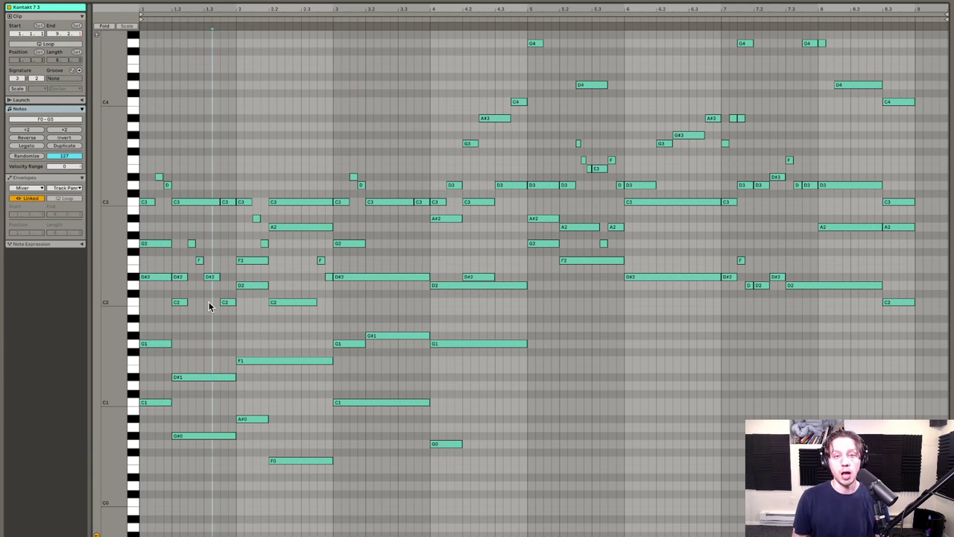